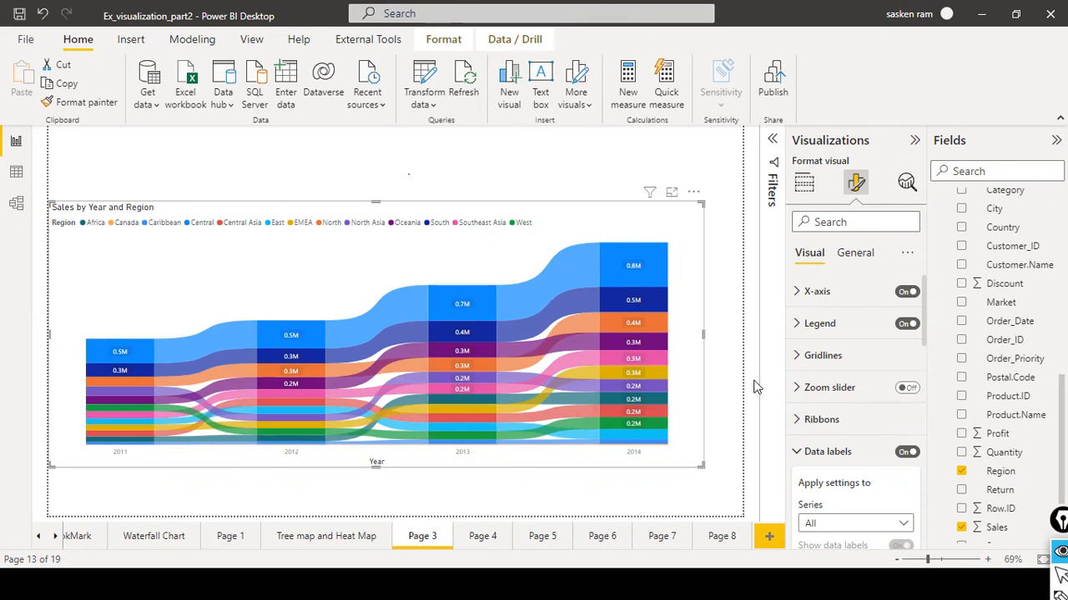
- Look through the open Funnel Chart slide and the HR Analytics Dashboard report, and return to the Ex_visualization_part2 report
key(alt+Tab)
key(alt+Tab)
key(alt+Tab)
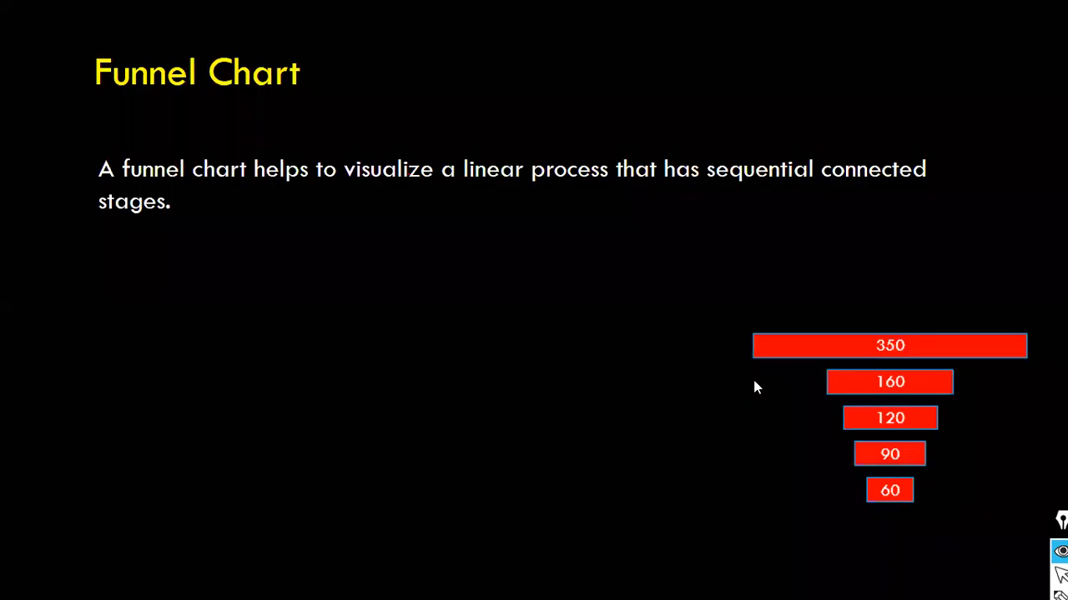
key(alt+Tab)
key(alt+Tab)
key(alt+Tab)
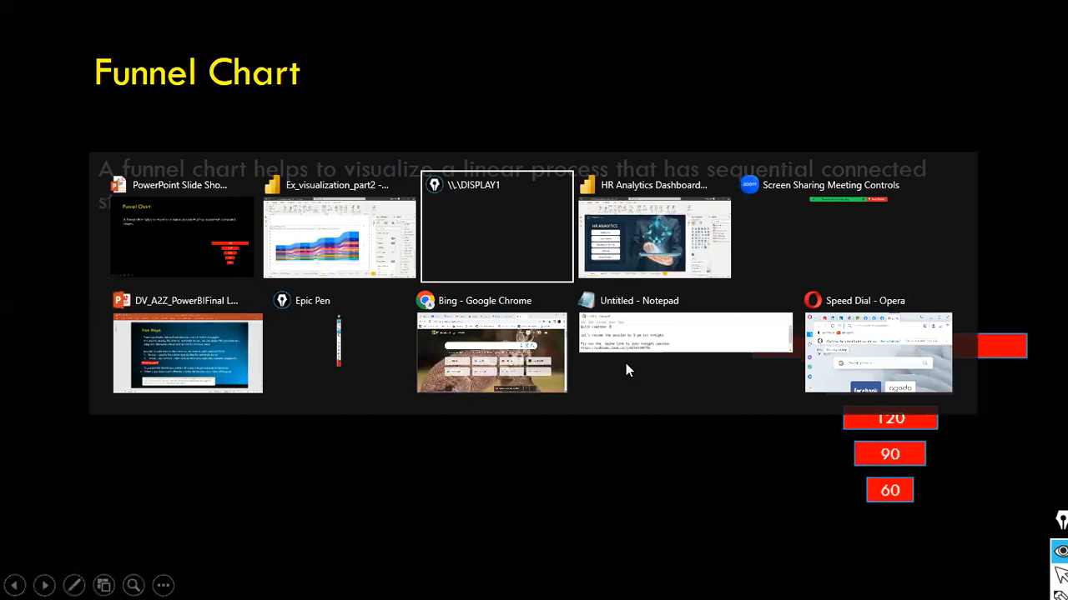
key(alt+Tab)
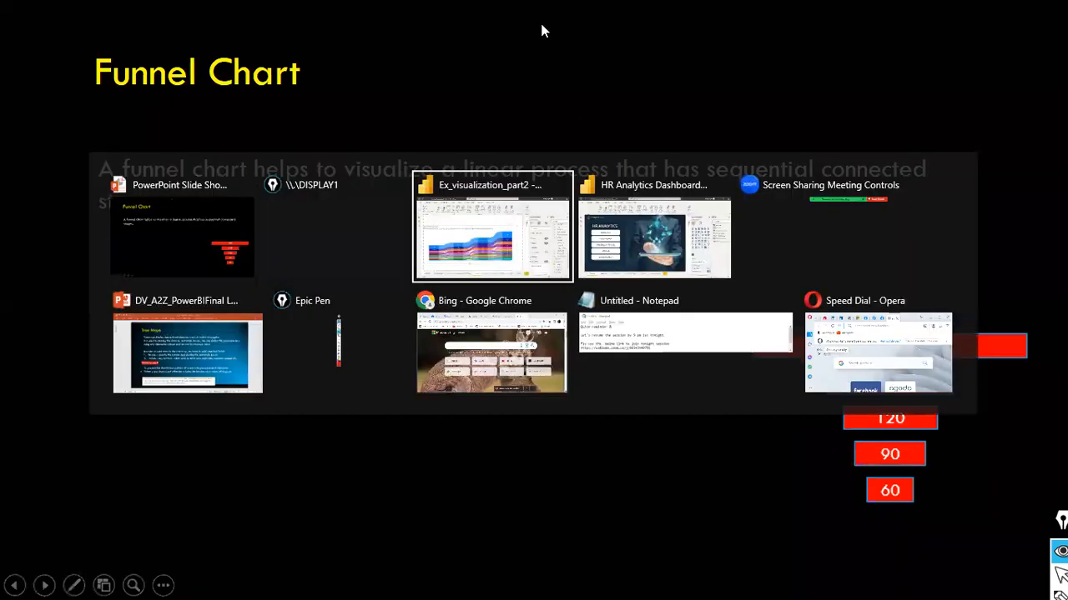
key(alt+Tab)
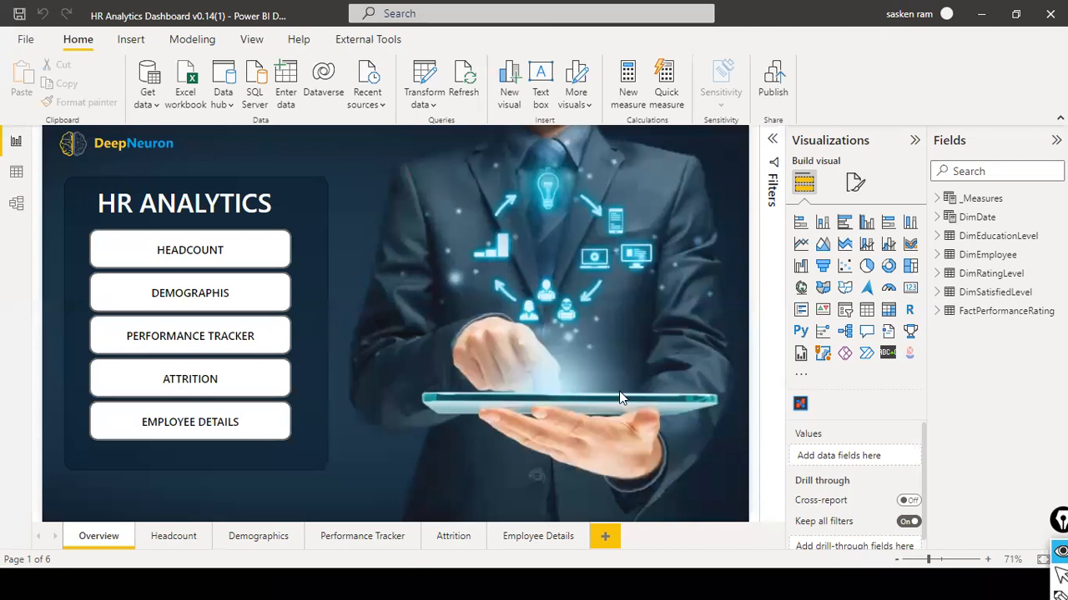
key(alt+Tab)
key(alt+Tab)
key(alt+Tab)
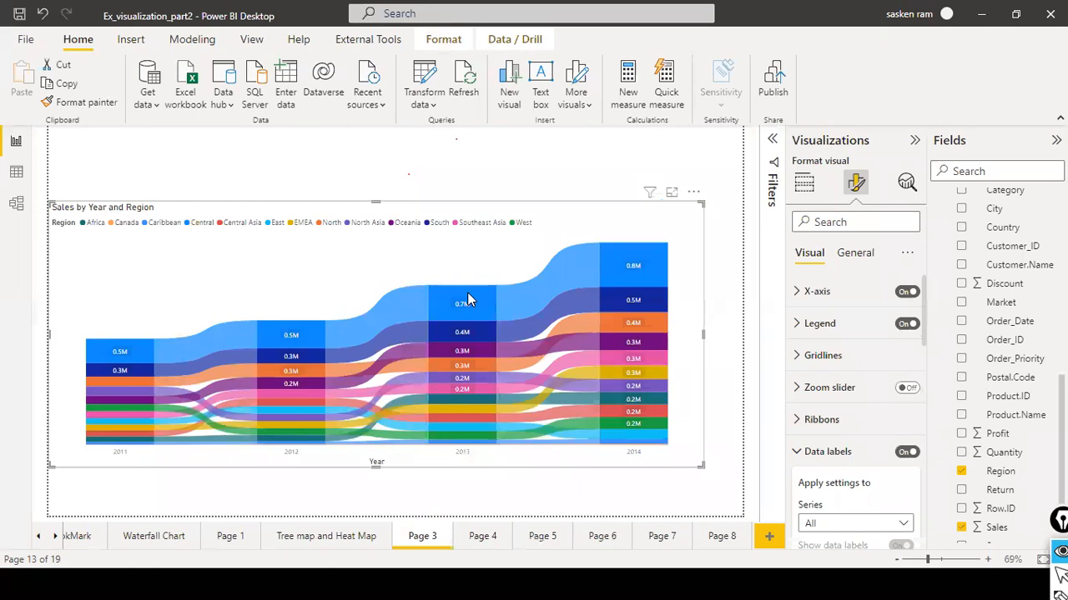
key(alt+Tab)
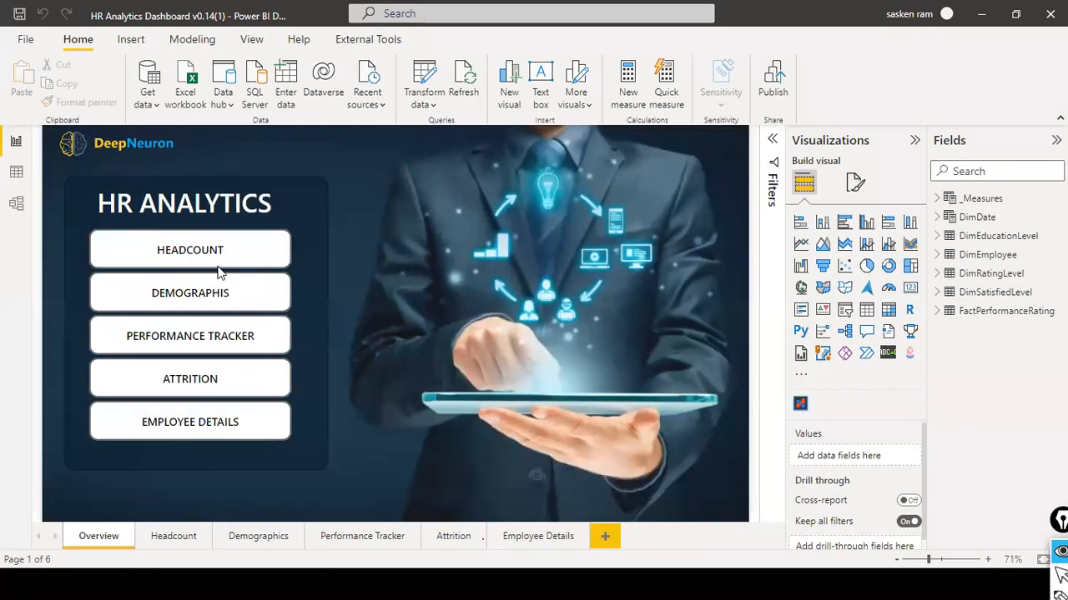
key(alt+Tab)
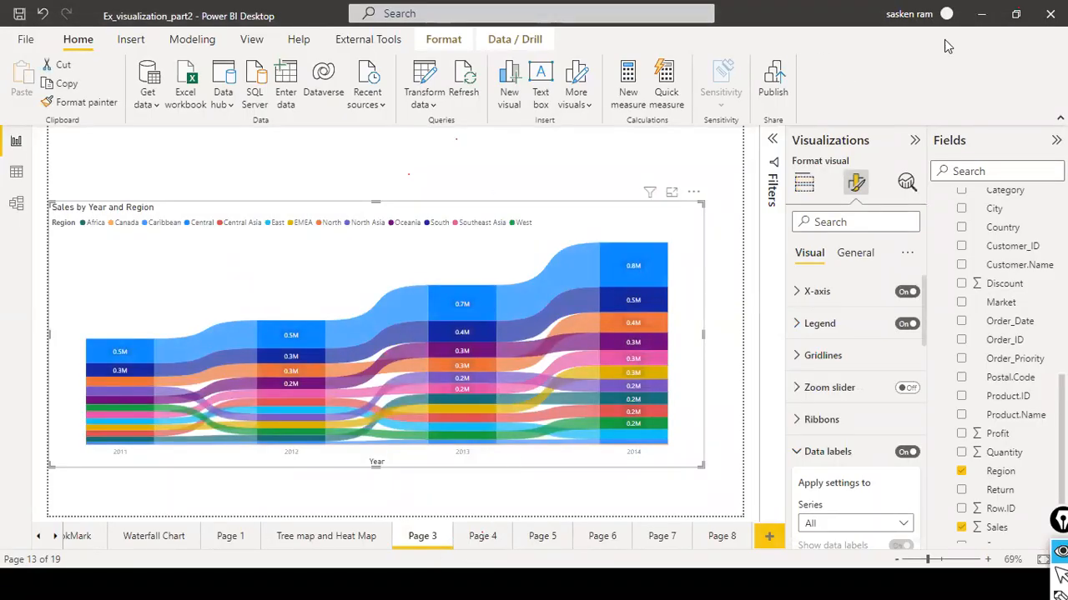
- Close the Ex_visualization_part2 report and save its changes
click(721, 172)
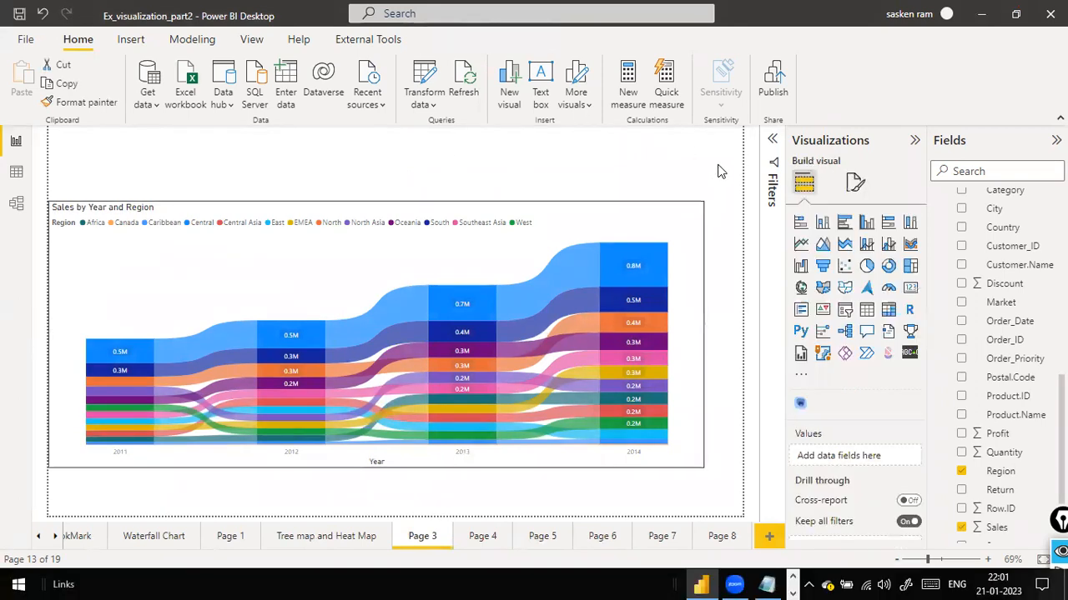
key(alt+F4)
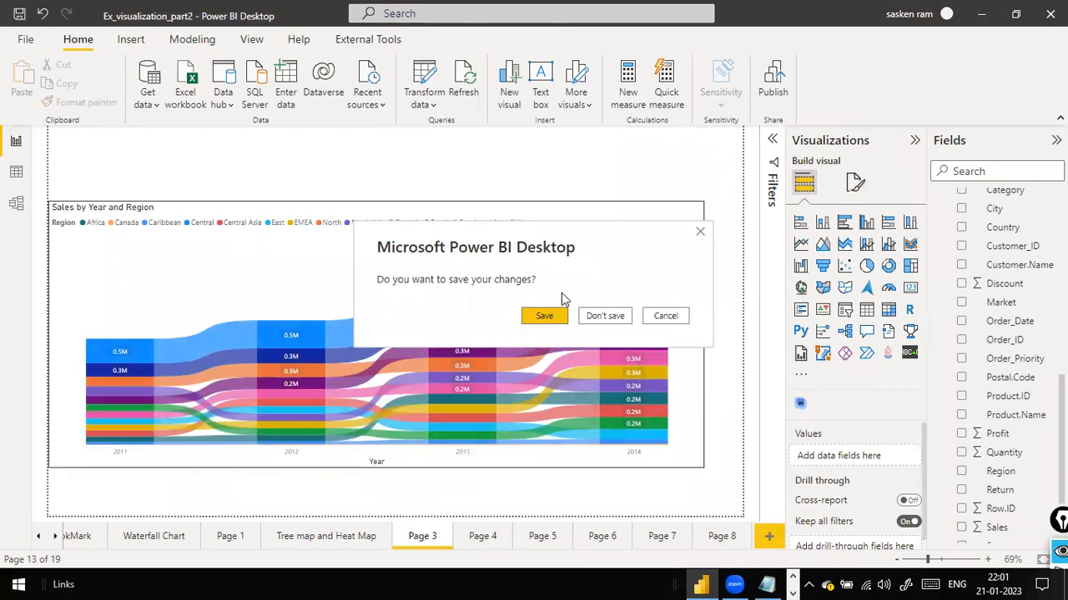
click(546, 315)
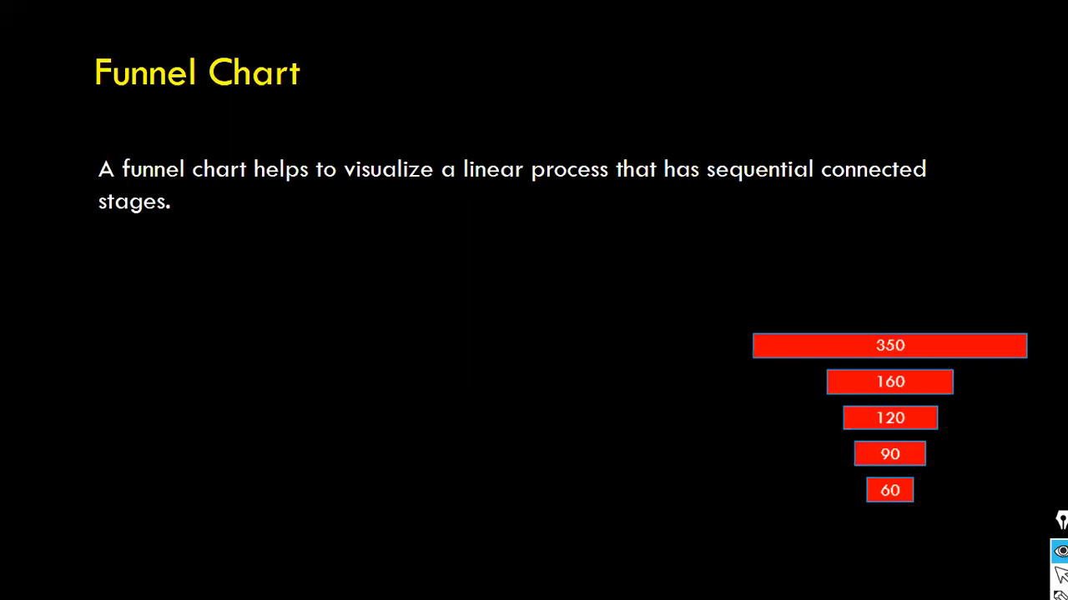
- Search Windows for Power BI Desktop and reopen the recent file Ex_visualization_part2.pbix
key(super)
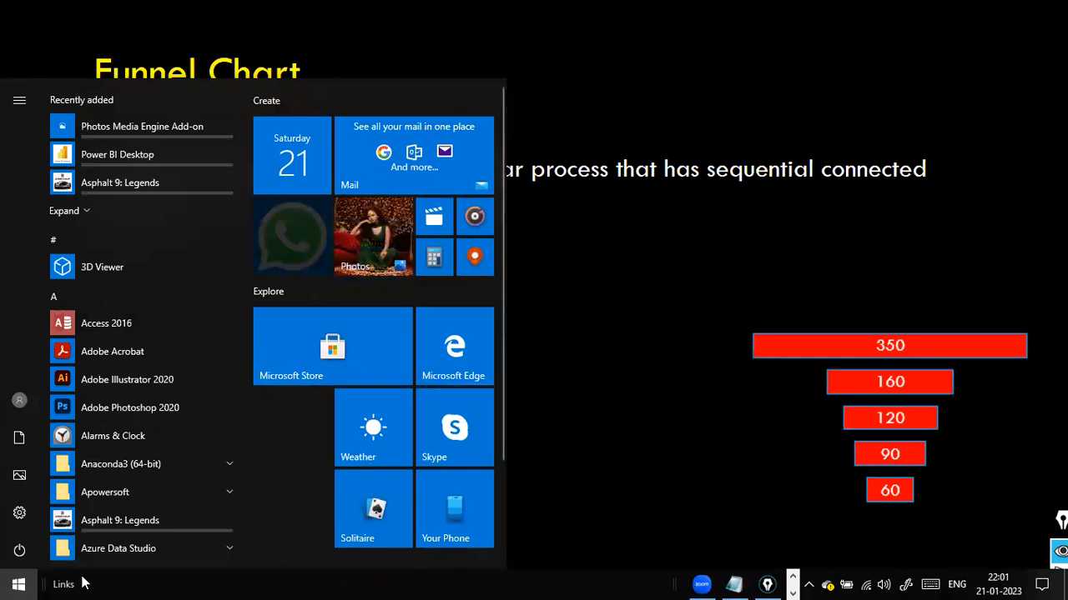
key(Escape)
key(super)
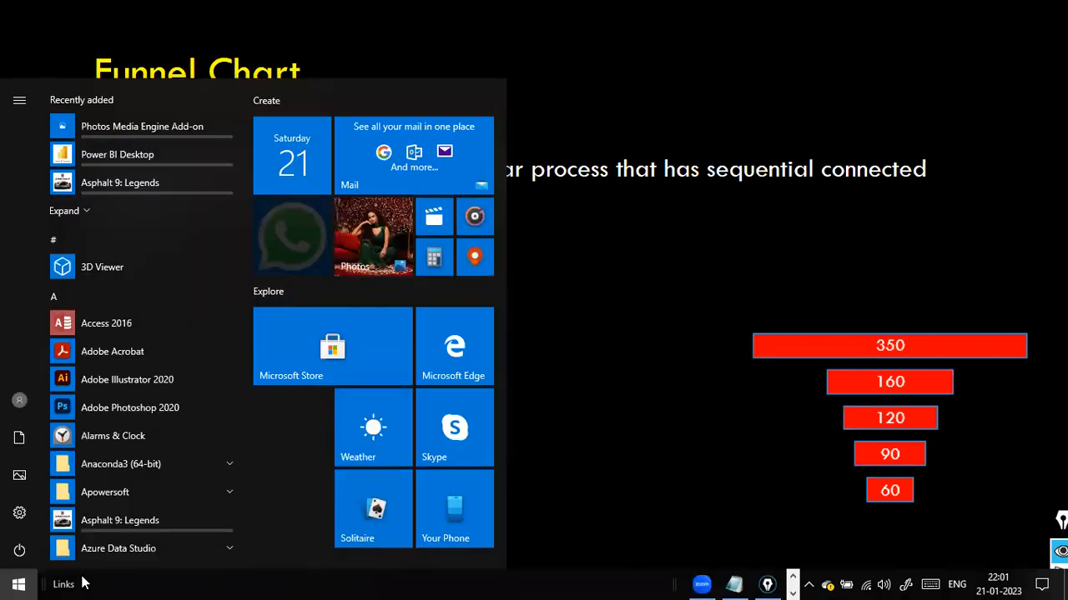
key(Escape)
text(power i)
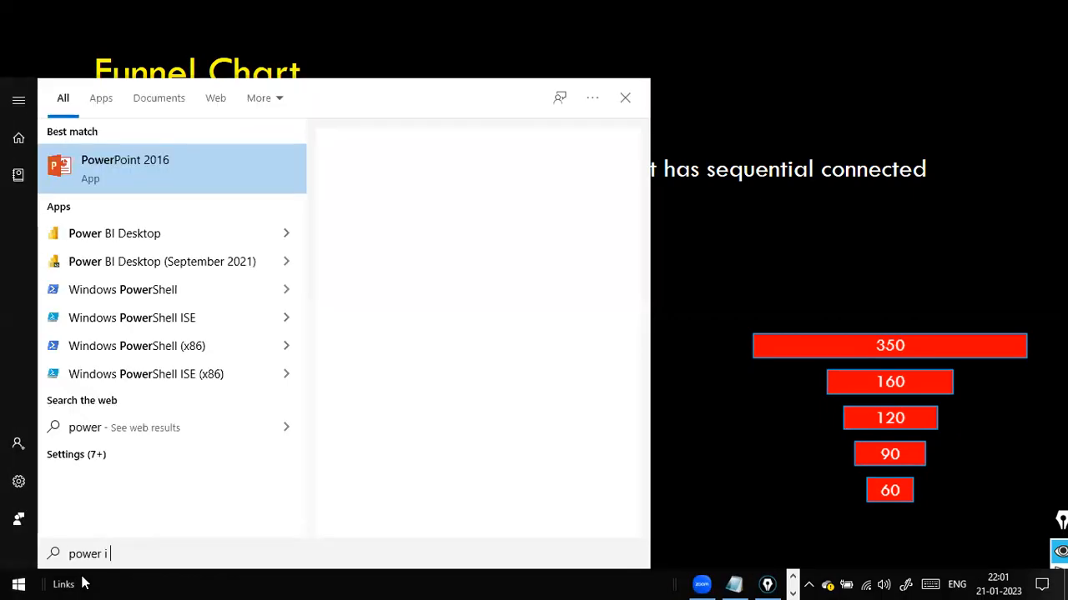
key(BackSpace)
text(bi desktop)
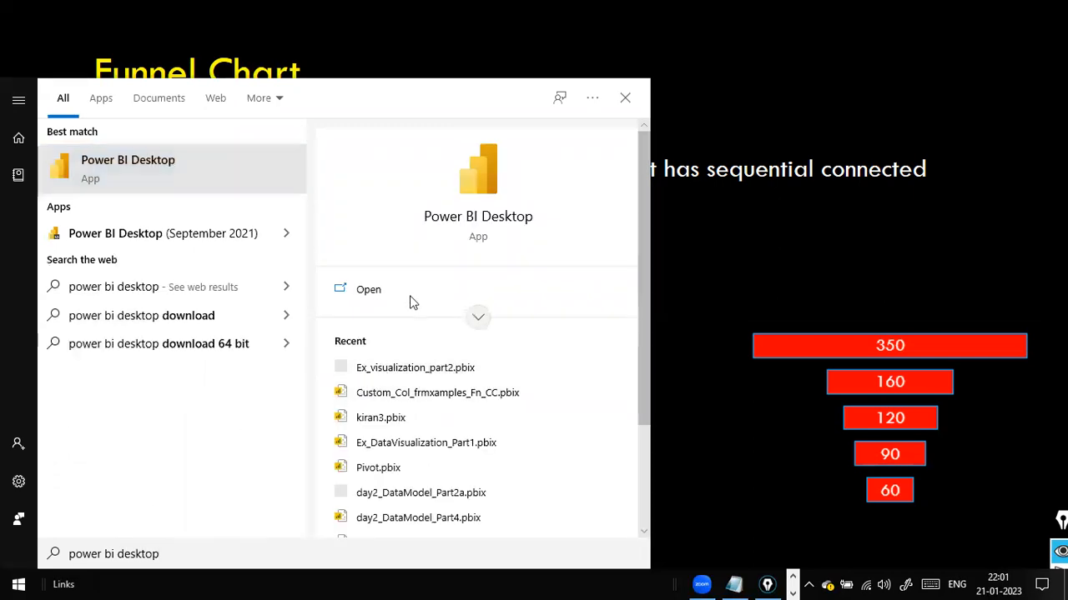
key(Escape)
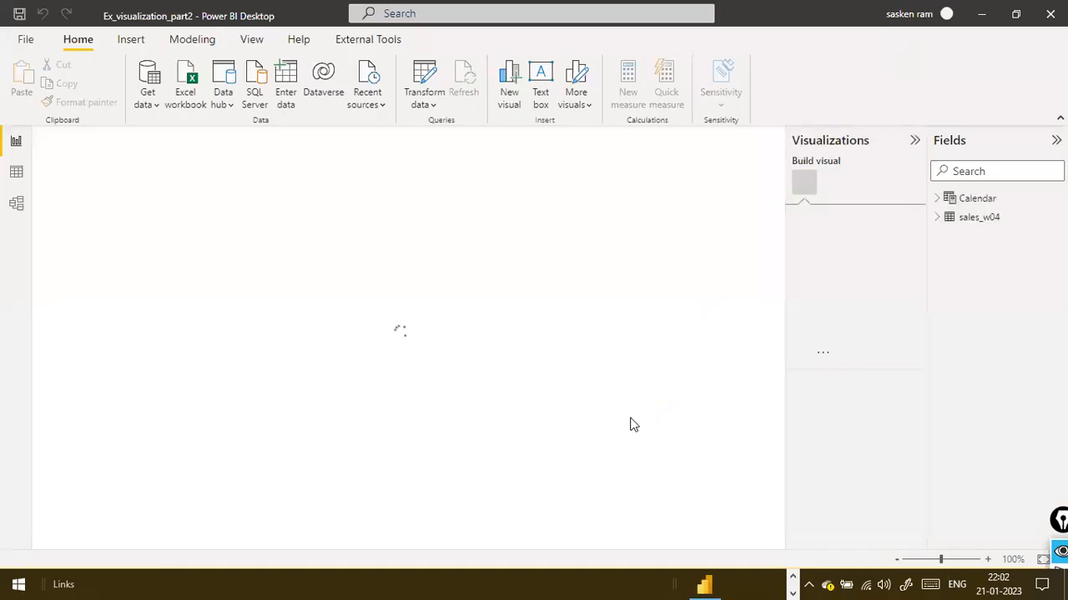
- Open a File Explorer window and bring it in front of the Power BI report
key(super)
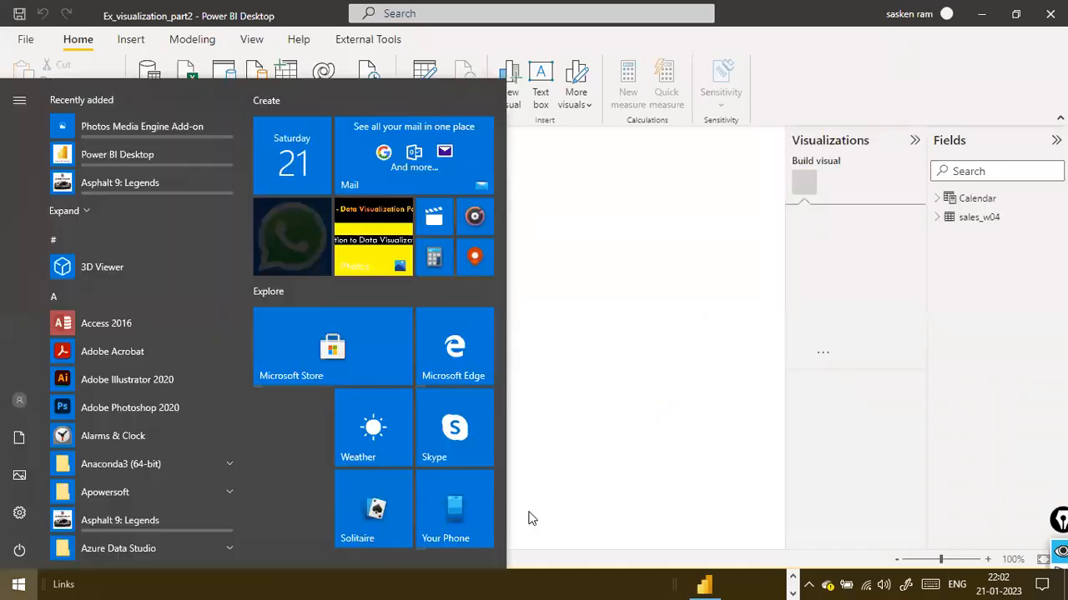
click(410, 531)
text(file)
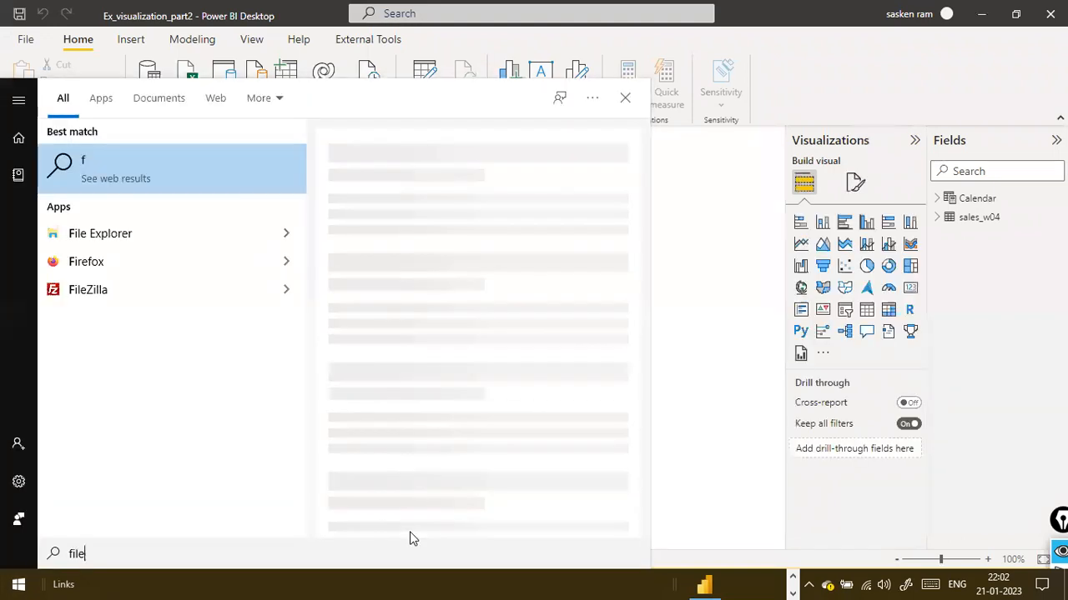
key(Escape)
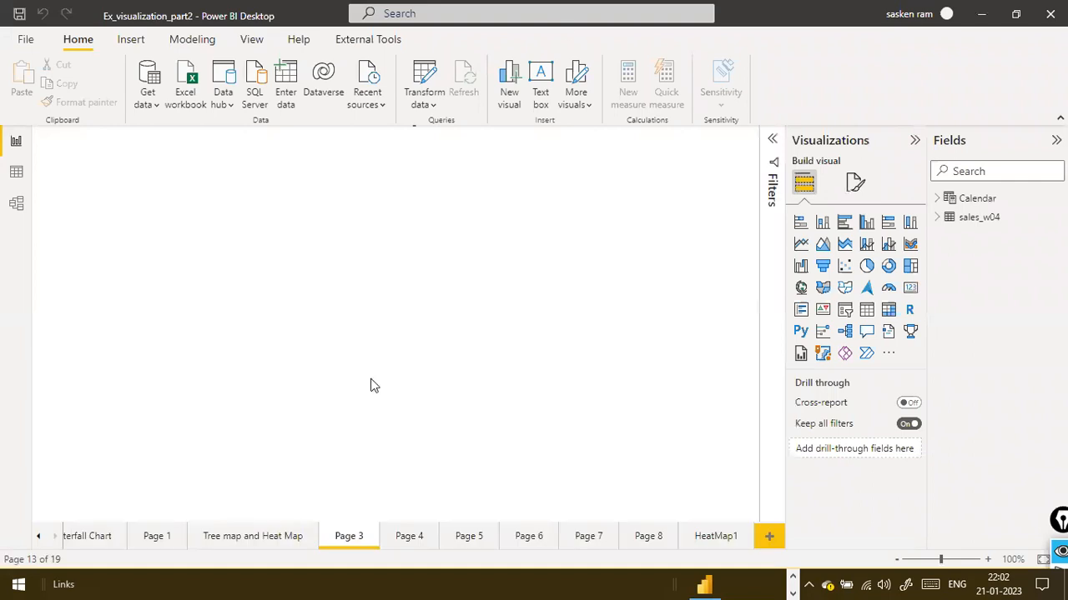
click(347, 254)
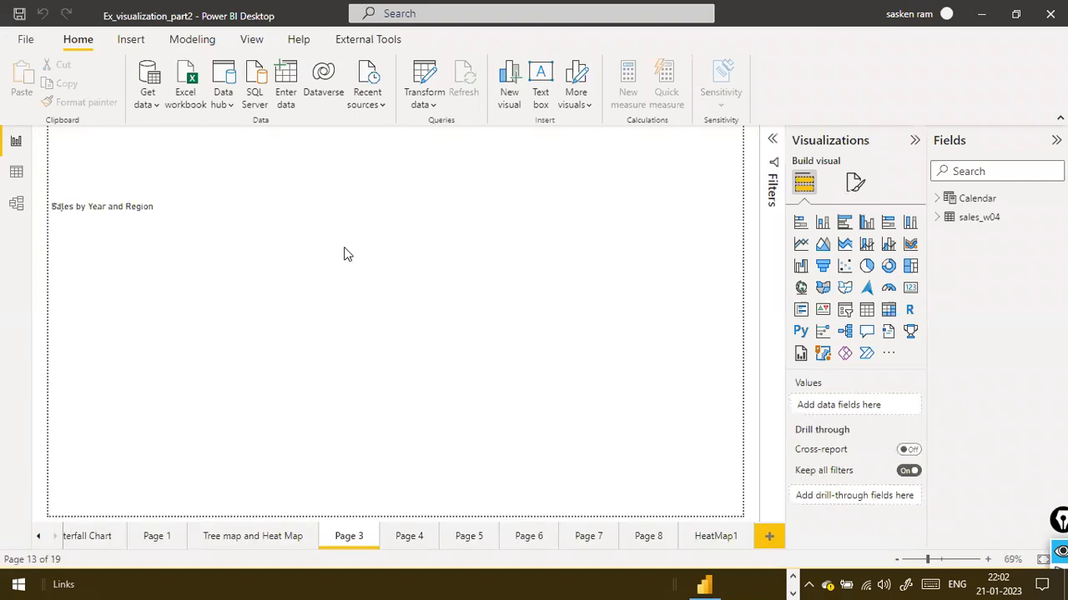
key(super+e)
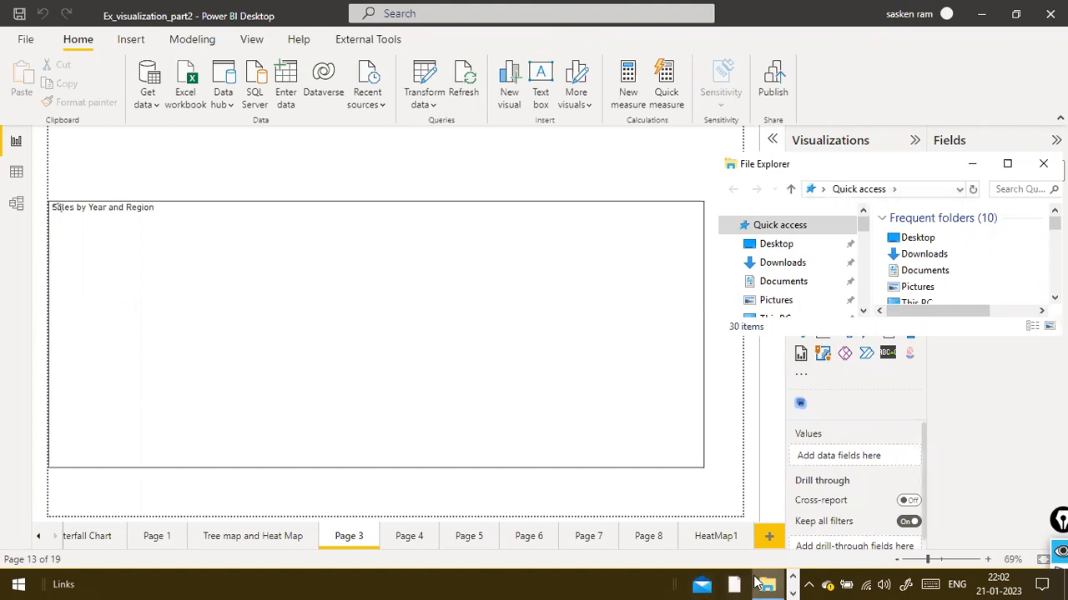
mouse_move(761, 584)
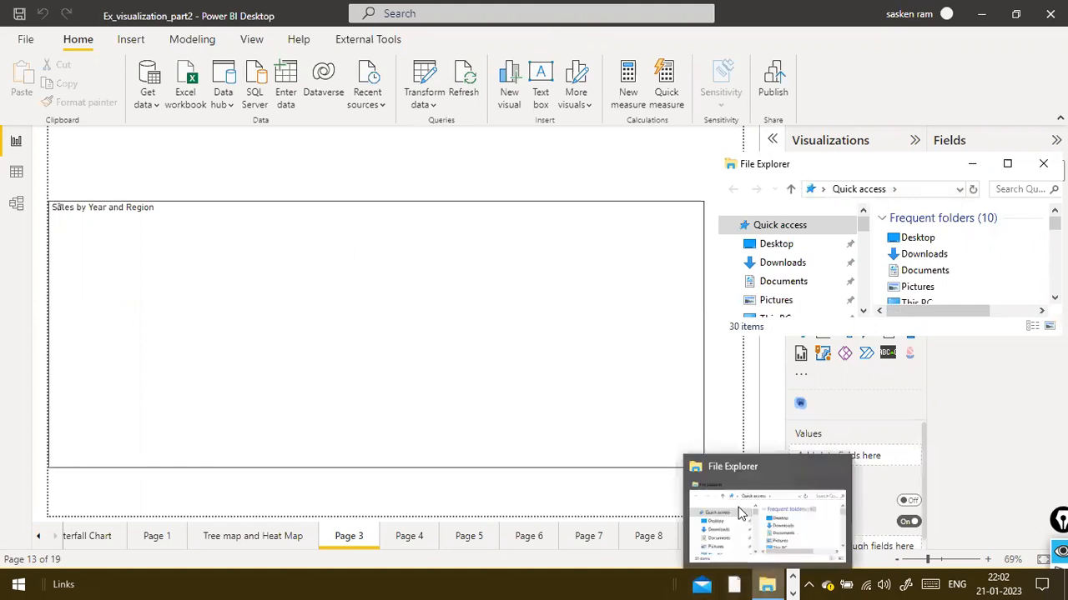
right_click(771, 577)
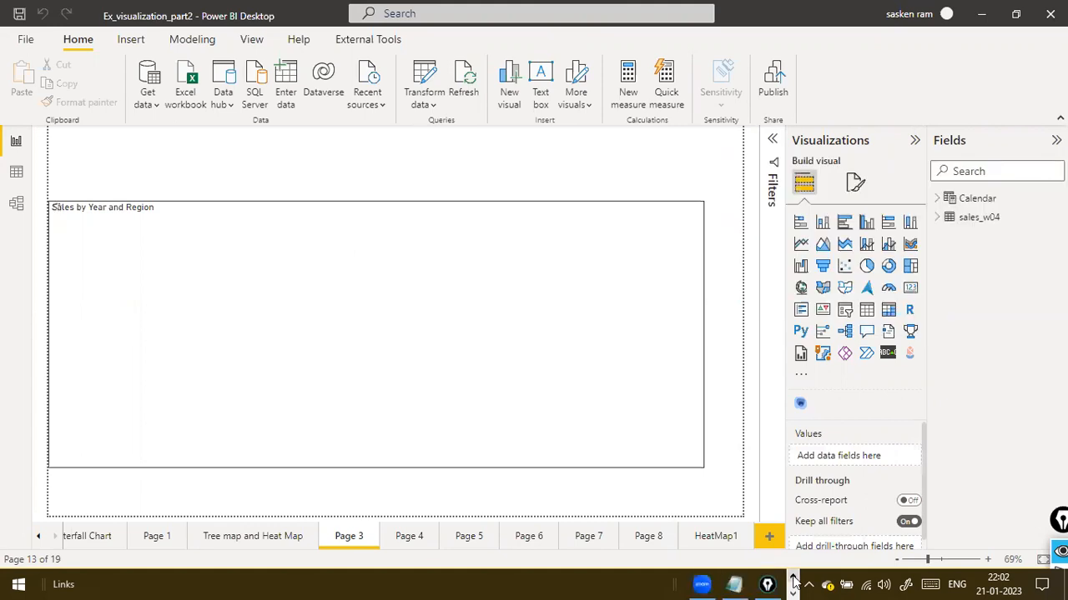
key(alt+Tab)
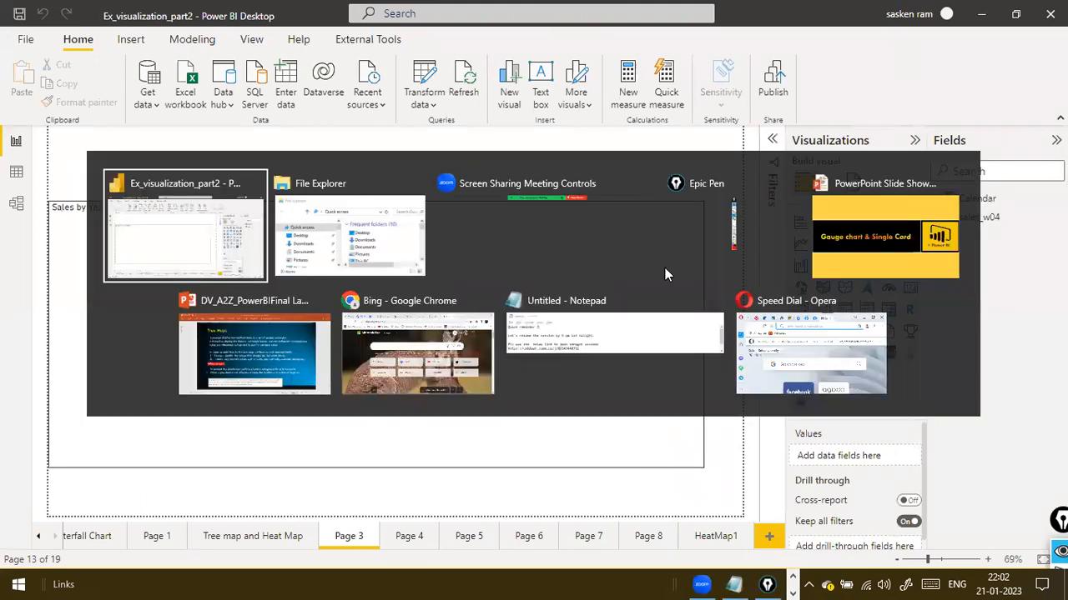
key(alt+Tab)
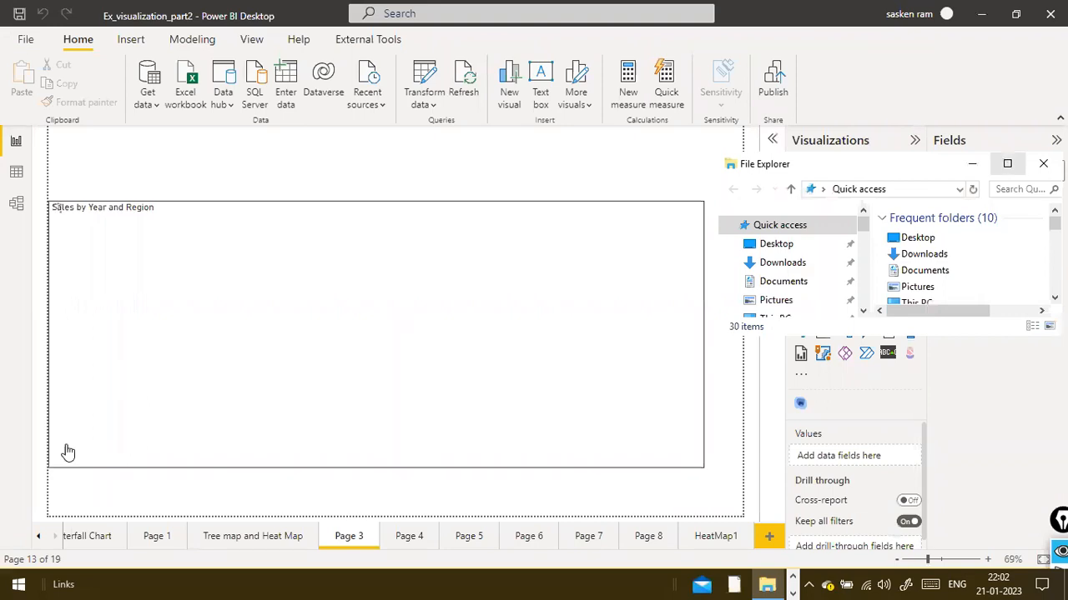
- Browse to the dat1 folder on Local Disk (D:)
scroll(67, 544, down, 2)
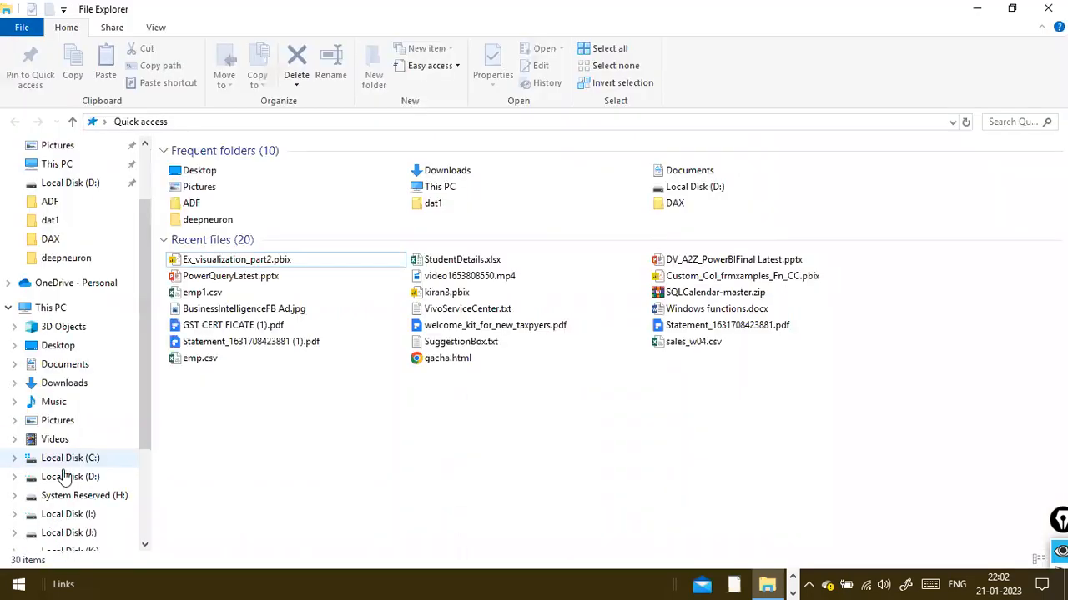
click(65, 475)
click(190, 433)
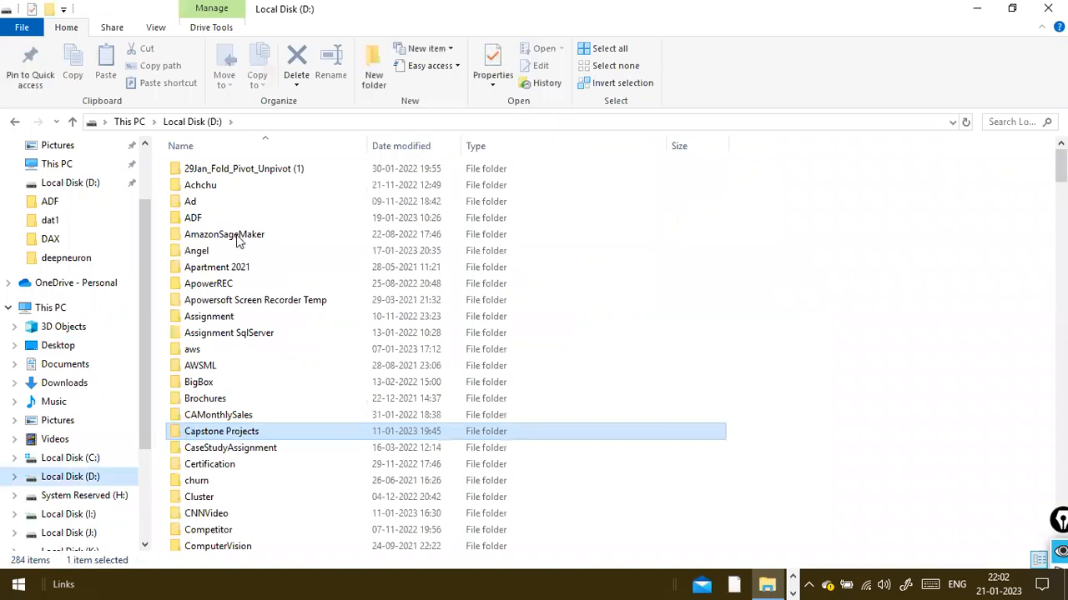
text(dat1)
key(Return)
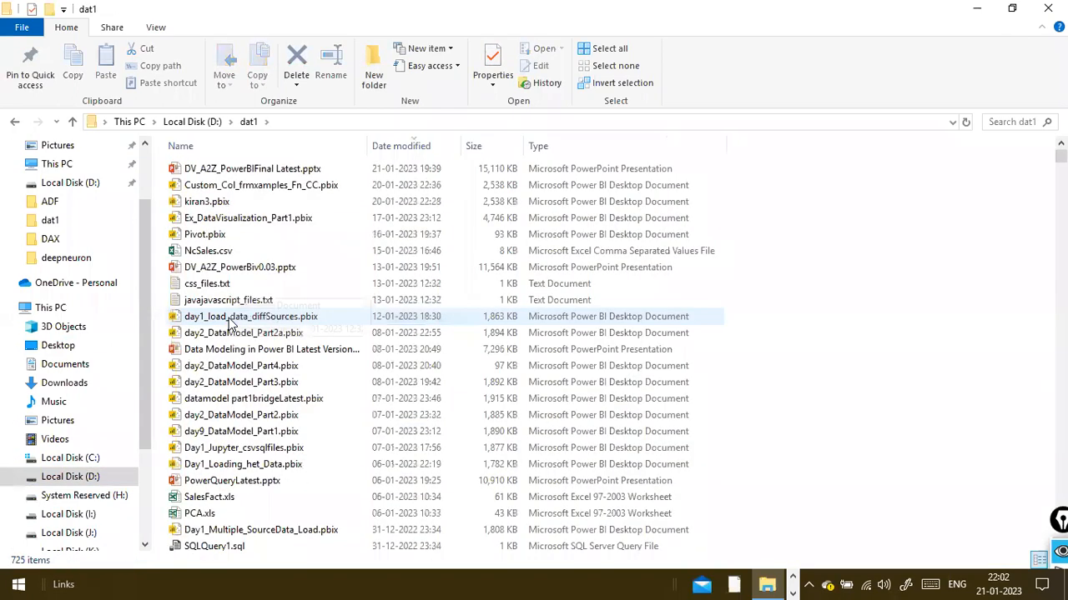
- Locate and select funnelchartdata.csv in the dat1 folder
click(231, 325)
double_click(227, 317)
text(funnel)
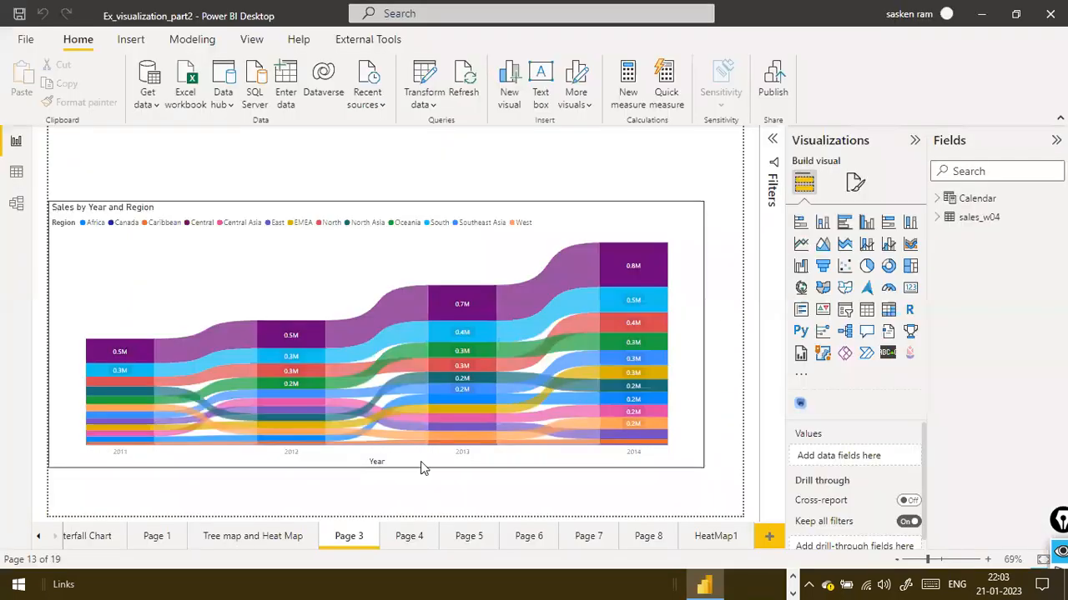
- On report Page 4 in Power BI, connect to funnelchartdata.csv from the dat1 folder as a Text/CSV data source
click(408, 538)
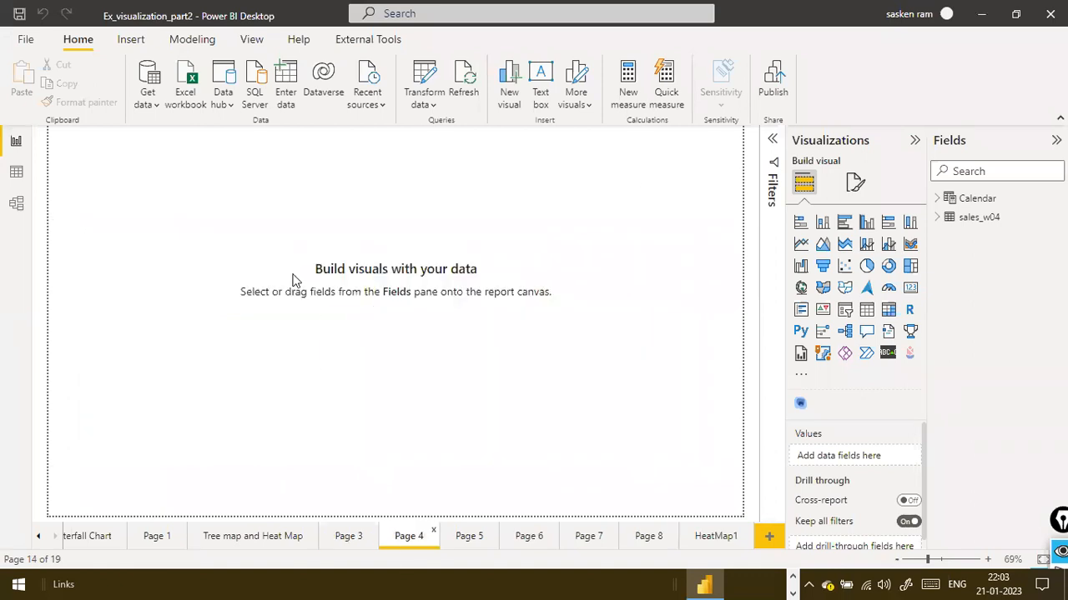
click(150, 100)
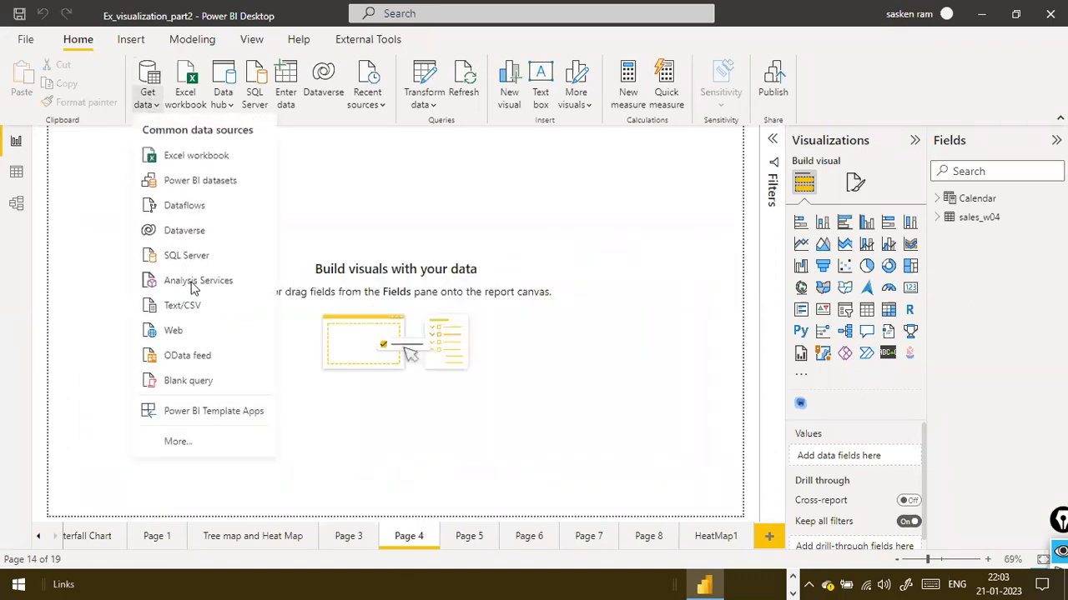
key(alt+Tab)
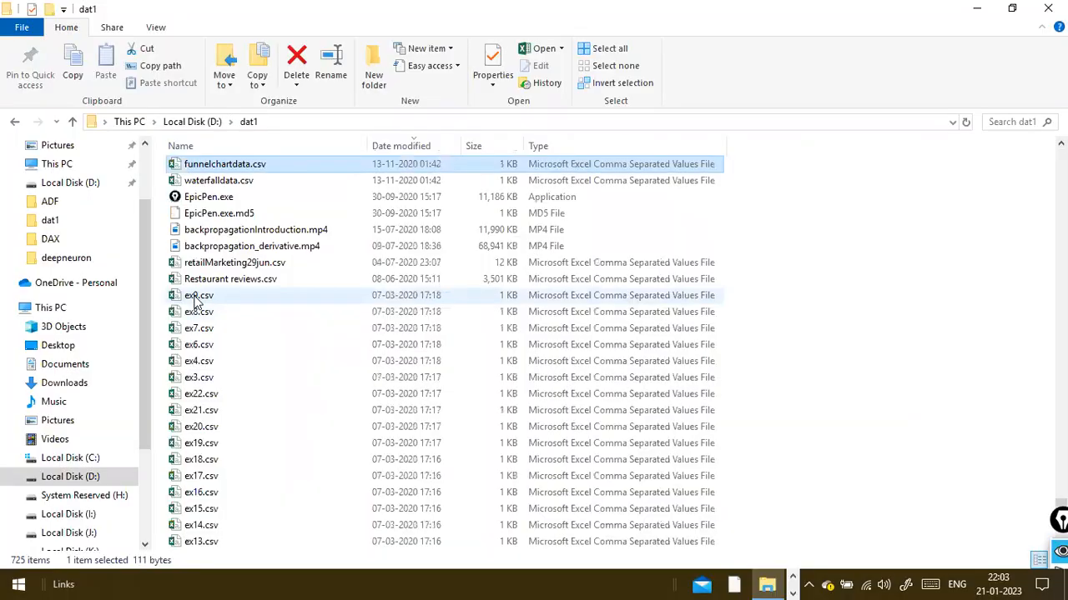
key(alt+Tab)
click(196, 304)
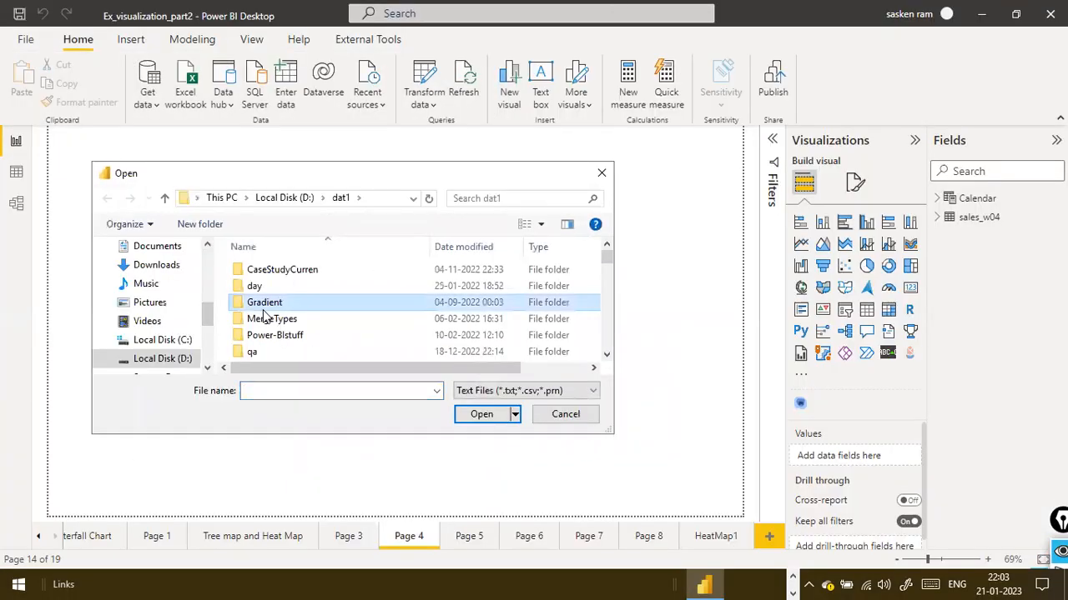
text(funnelchartdata.csv)
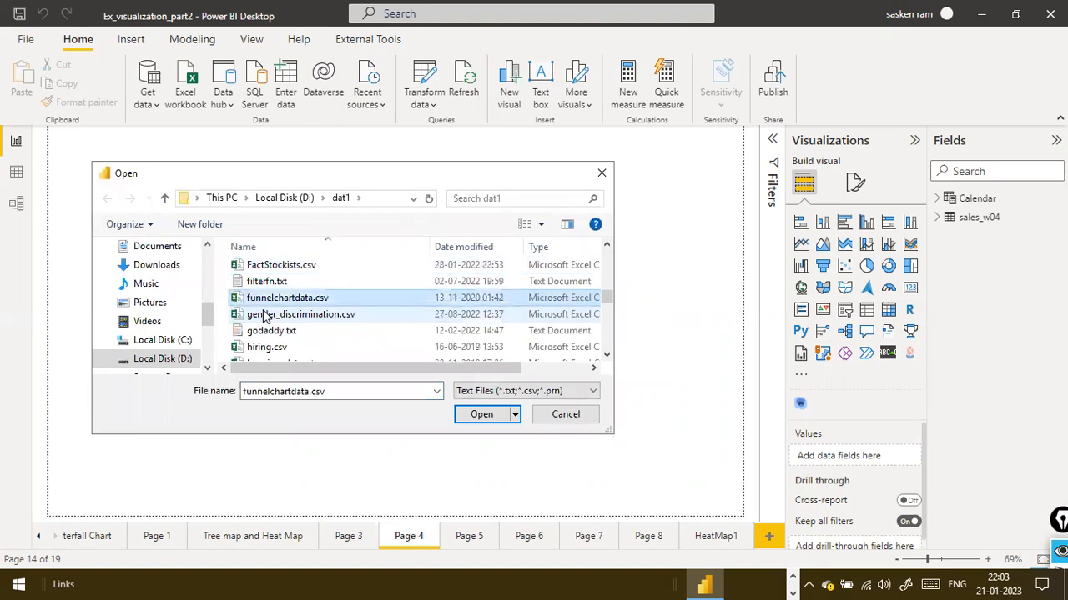
key(Return)
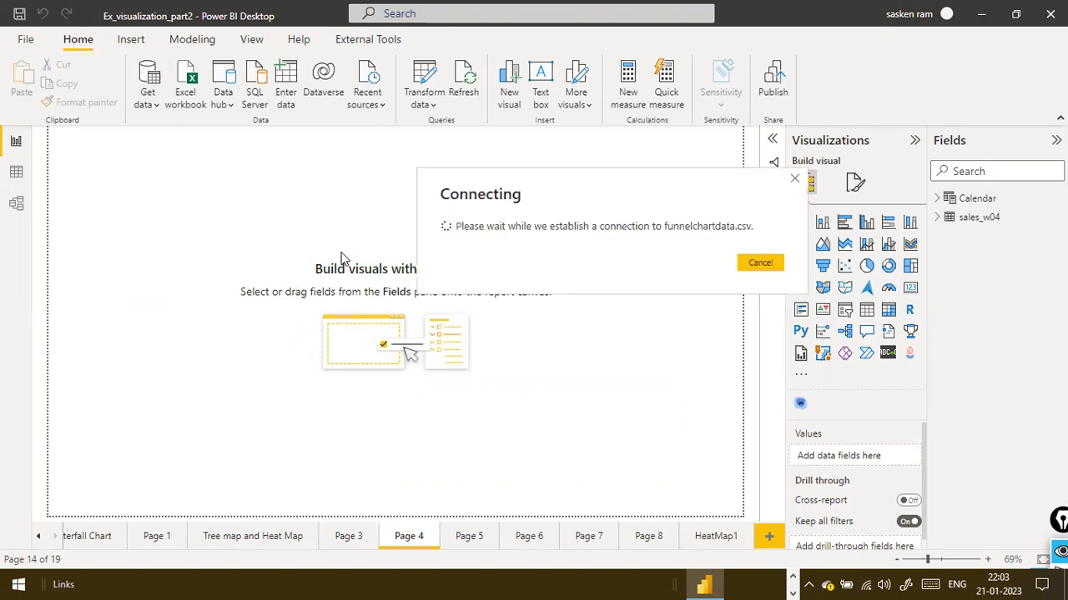
- Switch to the PowerPoint slide show to review the Funnel Chart slide, and return to the funnelchartdata.csv preview in Power BI
key(alt+Tab)
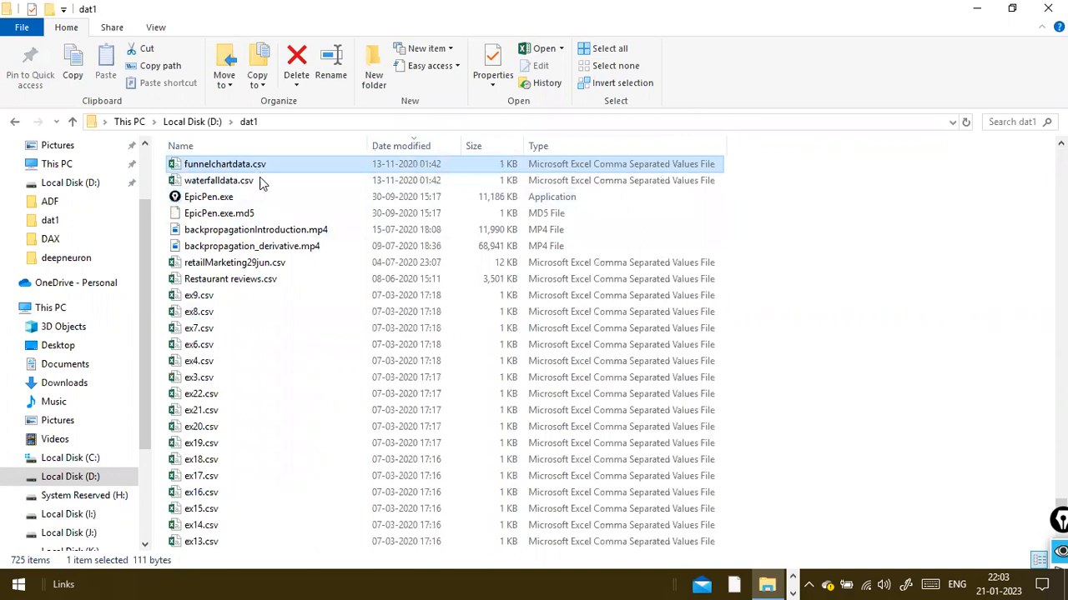
key(alt+Tab)
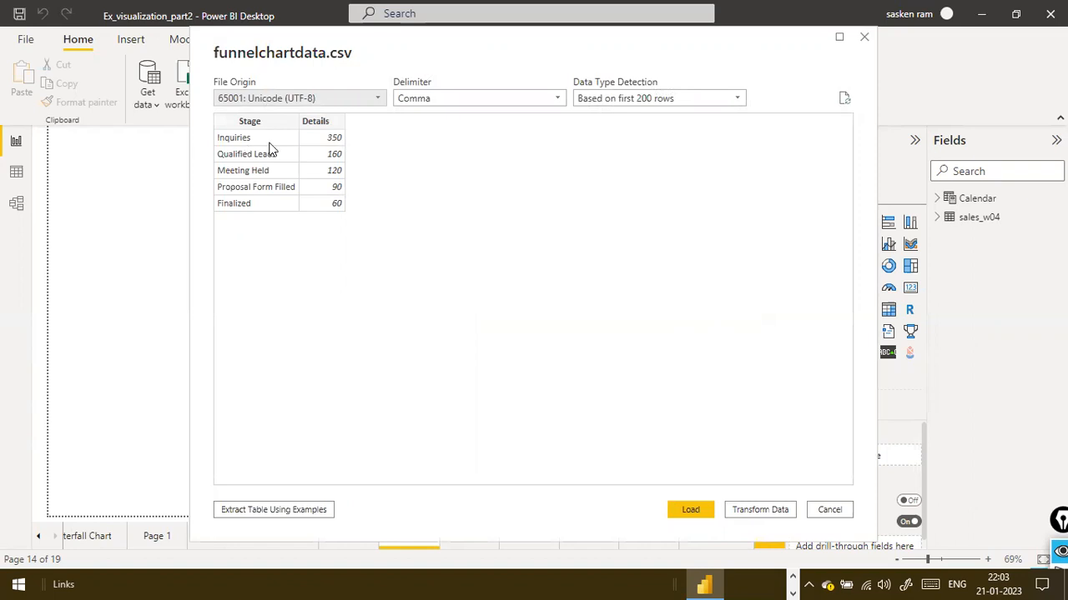
key(alt+Tab)
key(Tab)
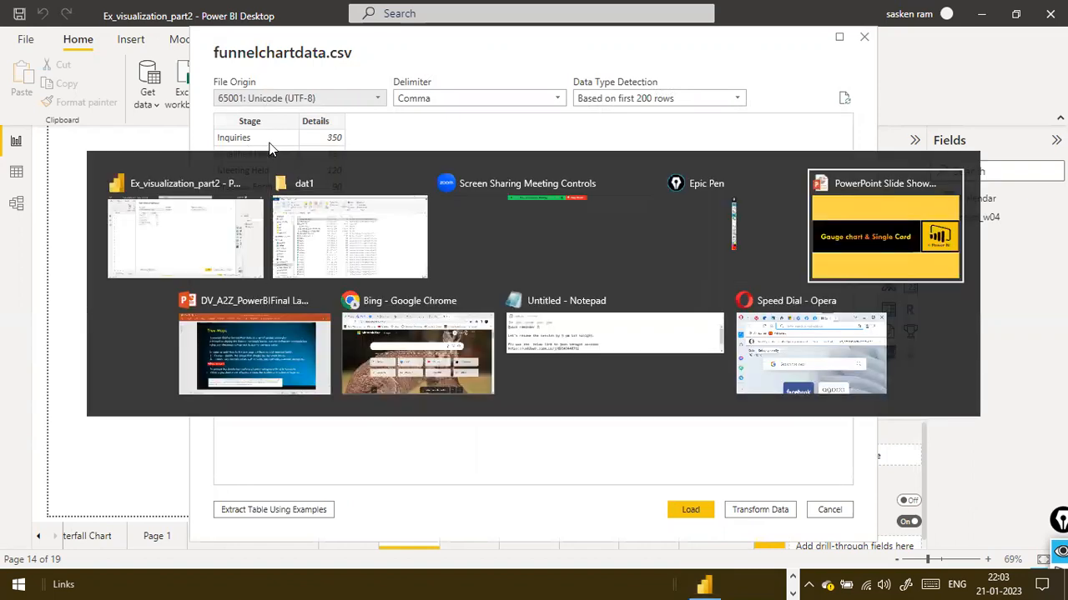
key(Right)
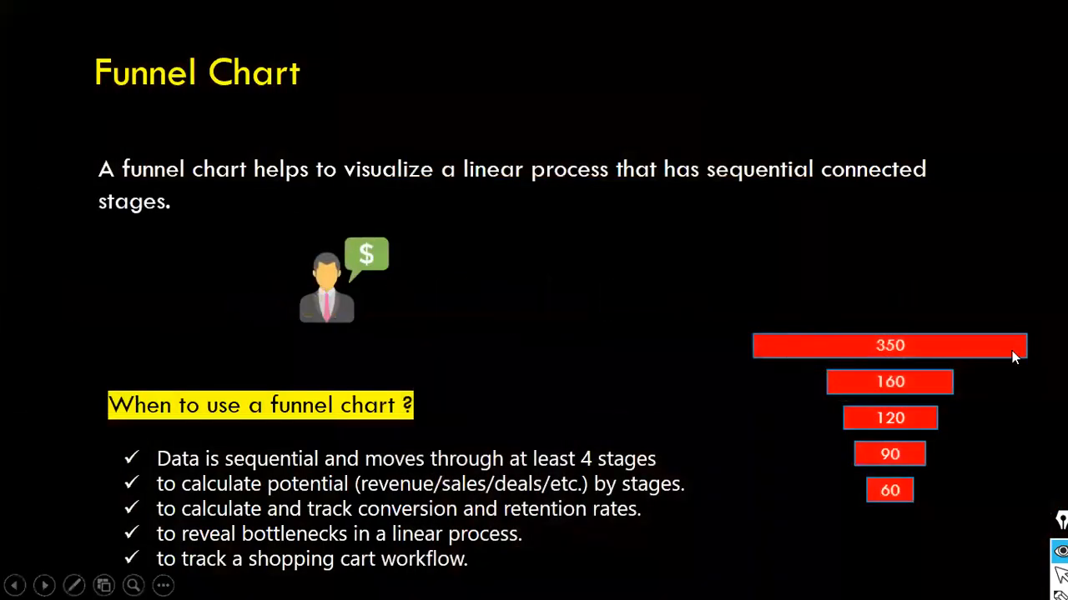
key(alt+Tab)
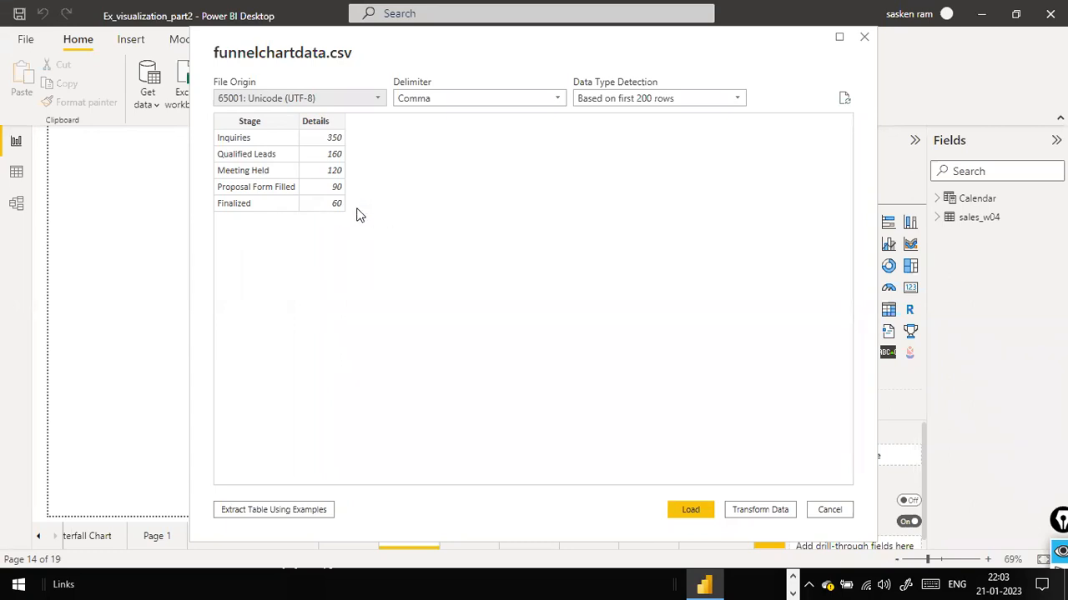
- Load the previewed funnelchartdata.csv table and place an empty funnel chart on Page 4
click(692, 510)
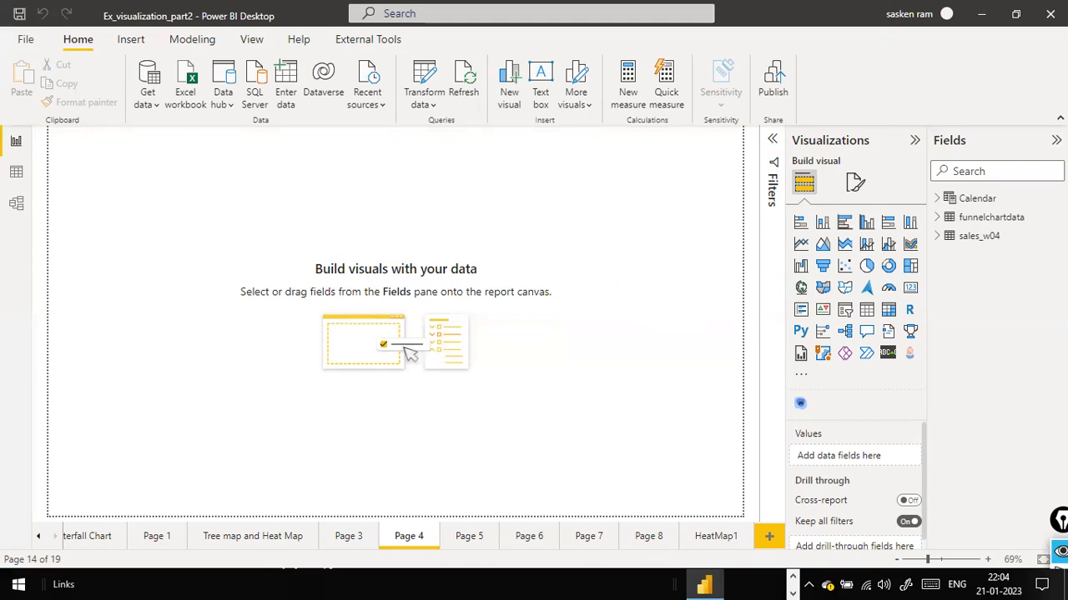
click(822, 271)
drag(197, 175, 542, 405)
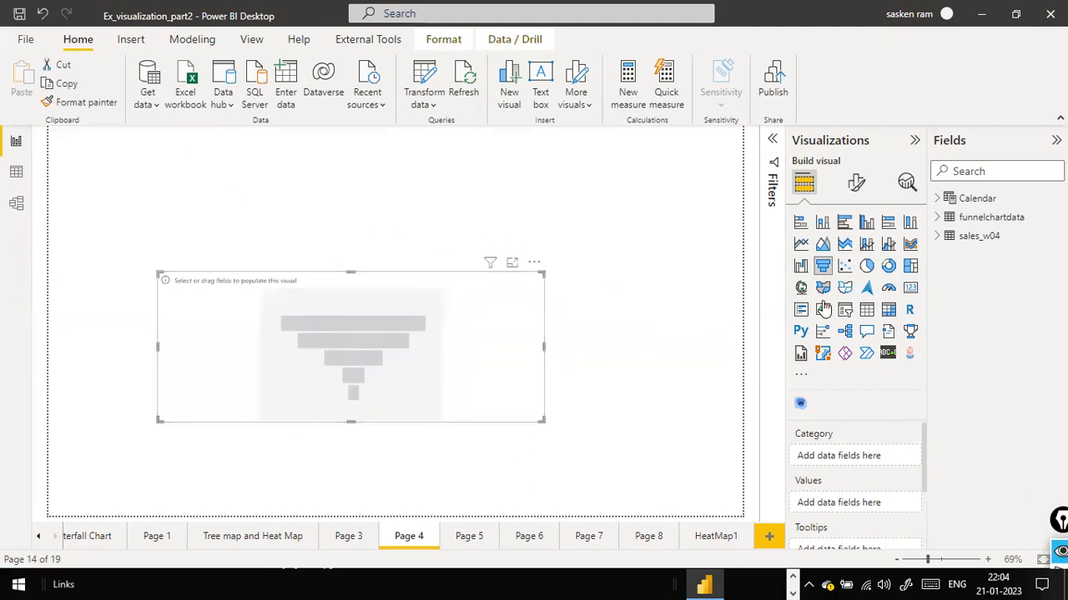
- Fill the funnel chart with Stage as the category and Details as the values, and make the visual taller
click(937, 217)
drag(996, 256, 371, 330)
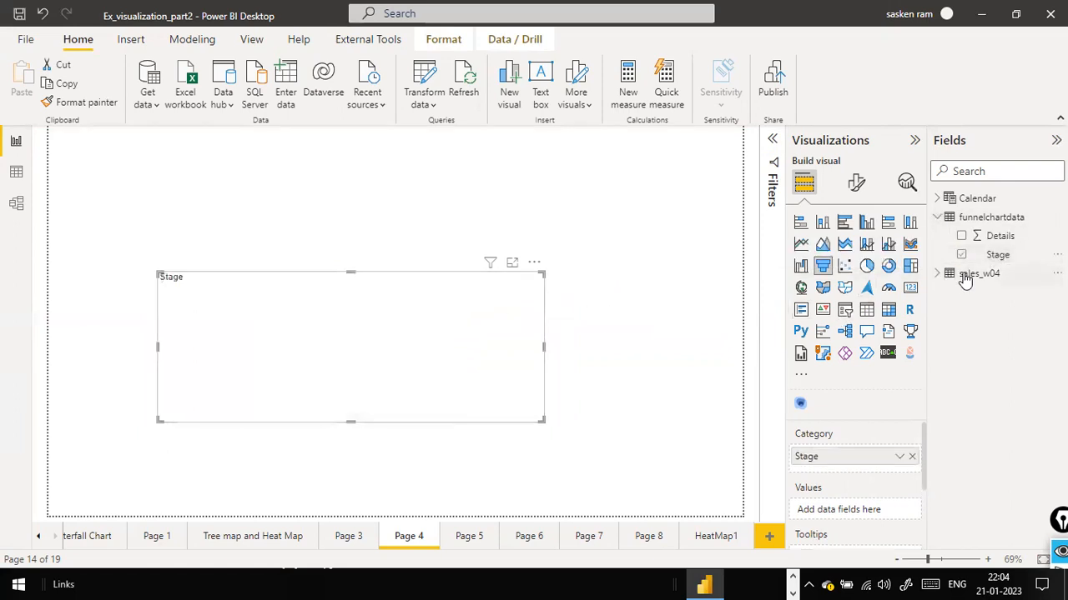
drag(992, 236, 423, 367)
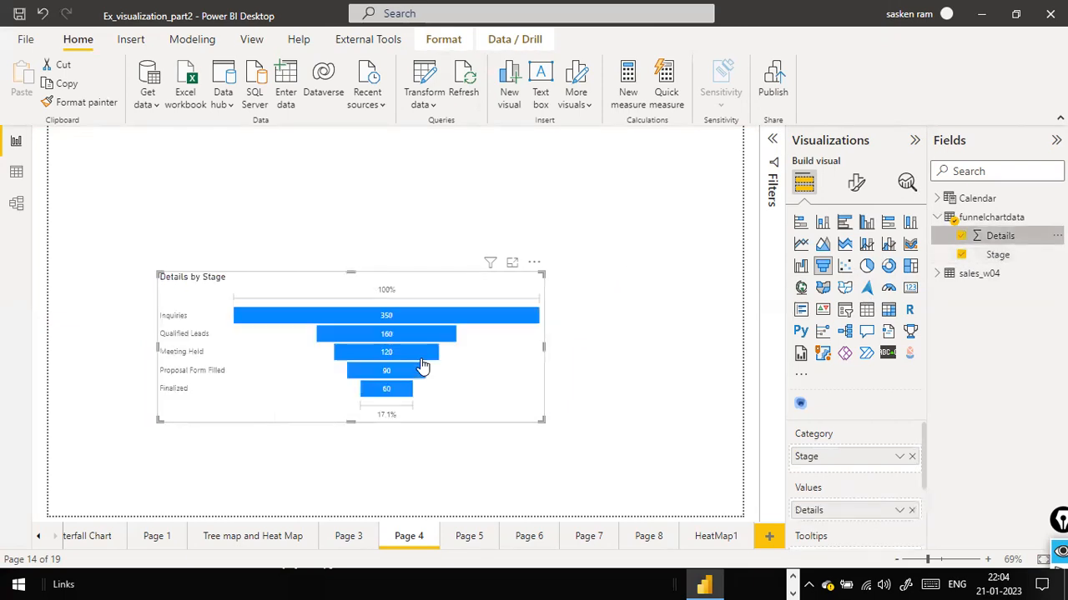
drag(355, 425, 341, 460)
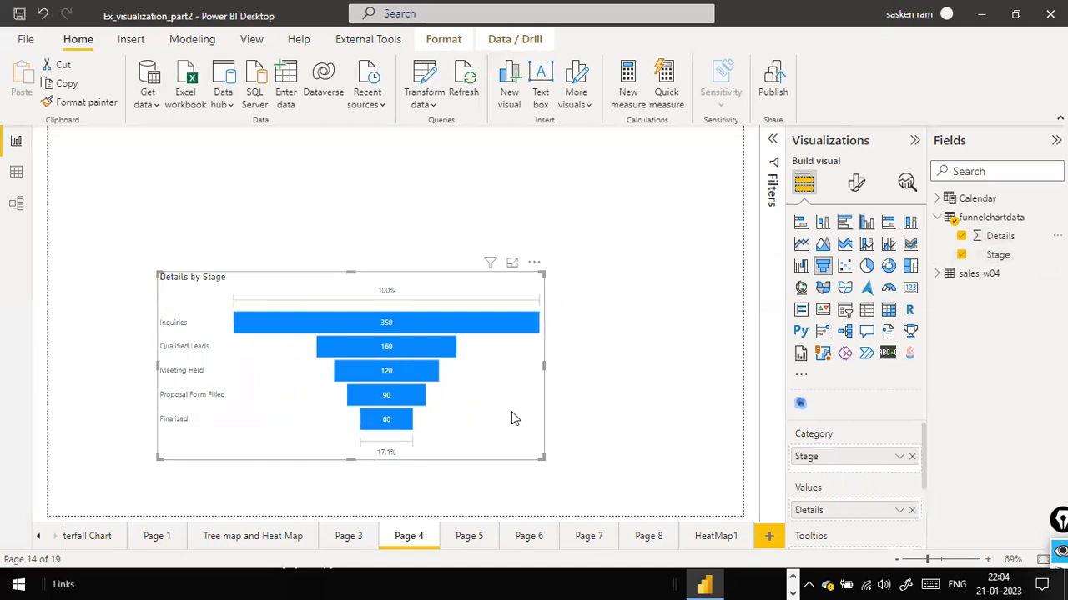
- Try a lighter blue as the default color of the funnel bars, and undo that color change
click(857, 190)
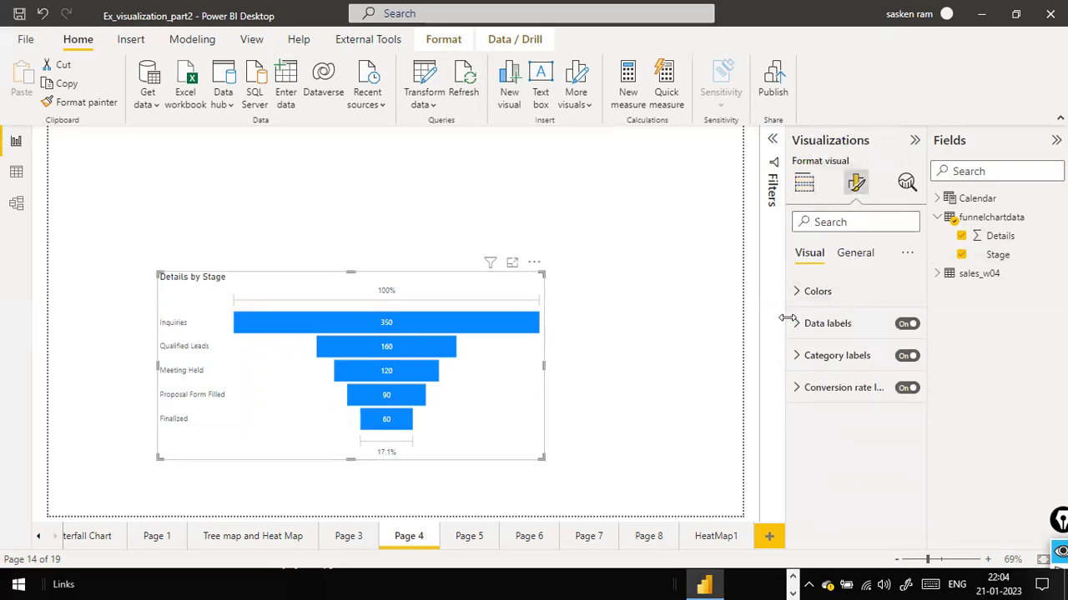
click(798, 297)
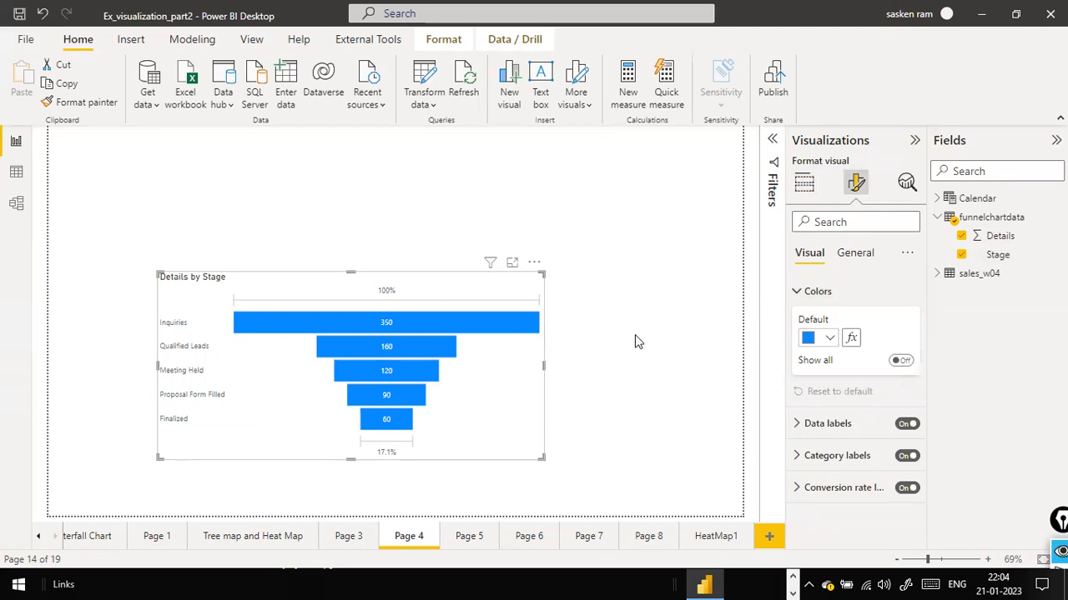
click(829, 339)
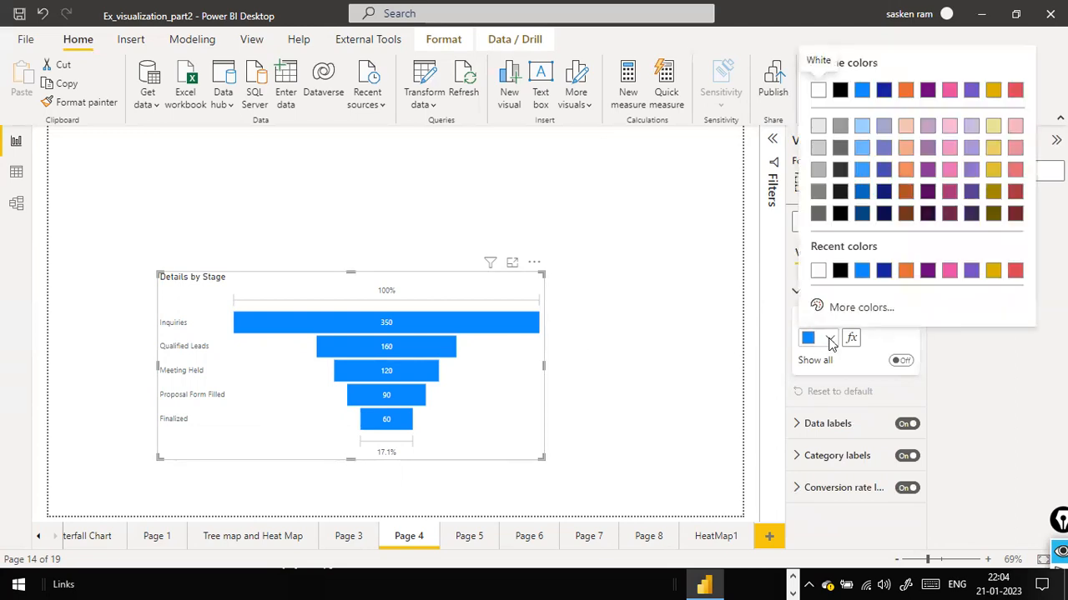
click(861, 171)
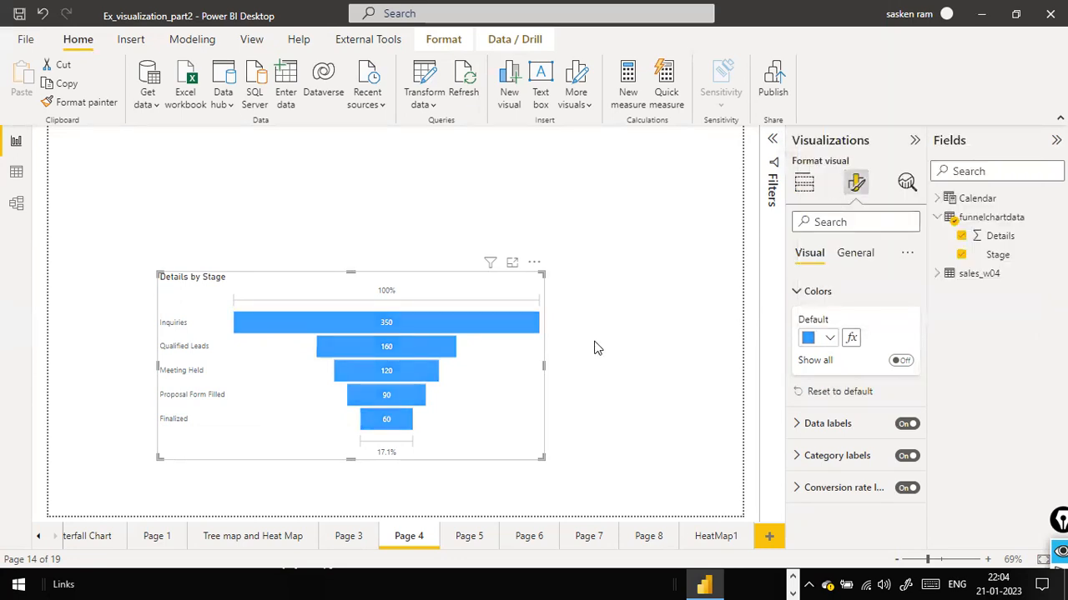
click(675, 352)
key(ctrl+z)
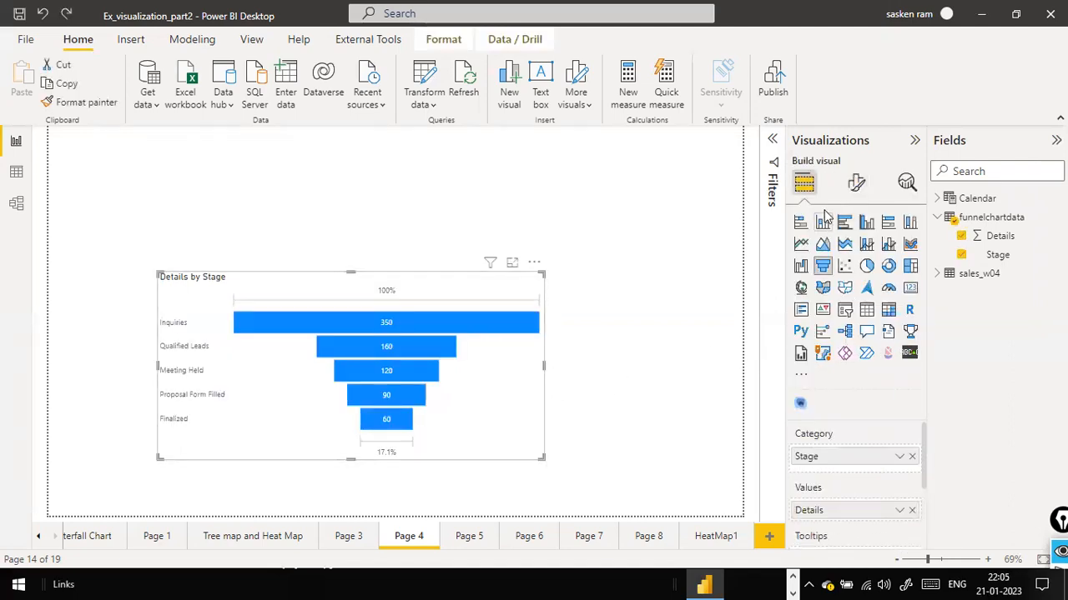
- Examine the funnel chart's formatting options for colors, data labels and category labels
click(855, 183)
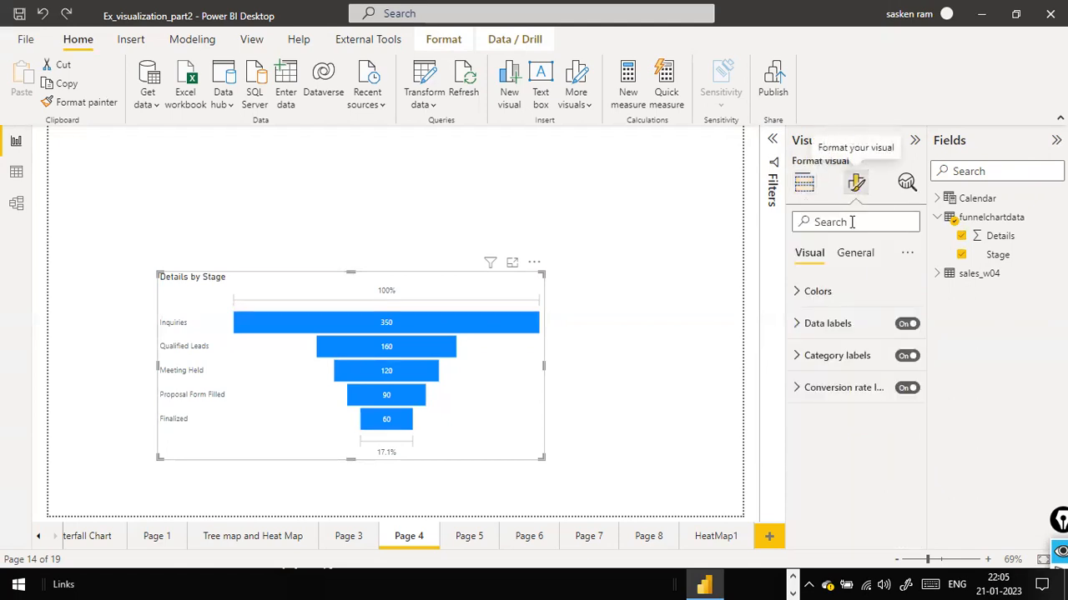
click(797, 296)
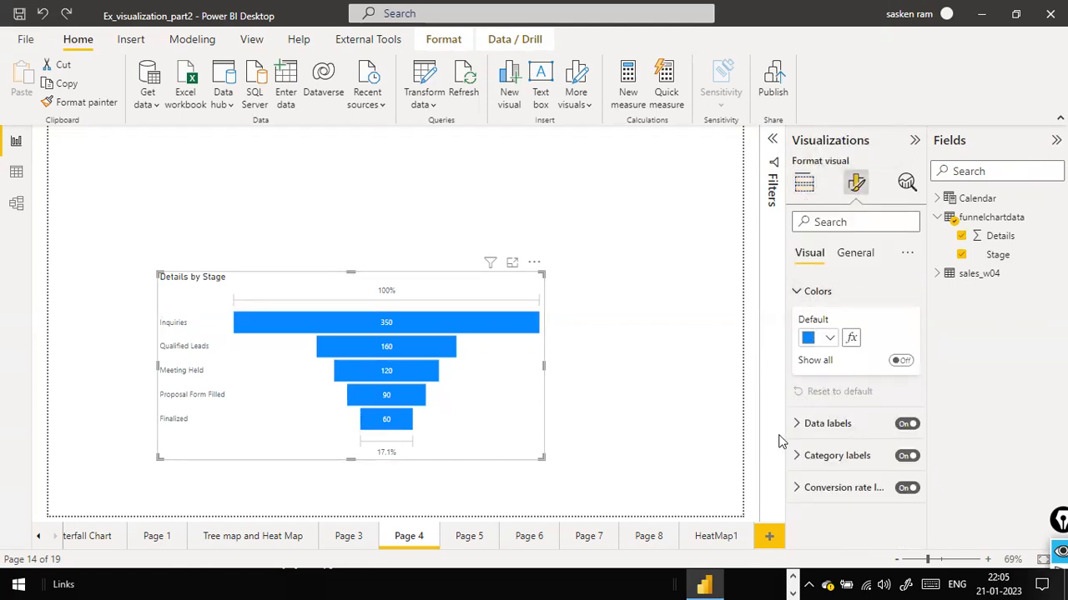
click(798, 457)
scroll(801, 450, down, 3)
scroll(801, 451, up, 3)
click(799, 427)
scroll(802, 436, down, 5)
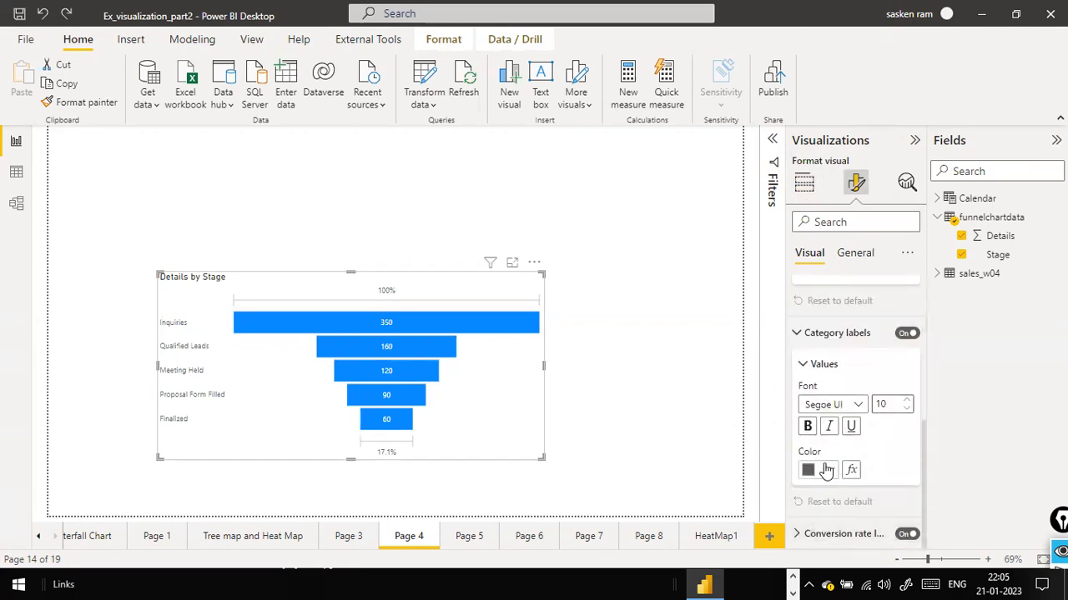
scroll(817, 417, up, 5)
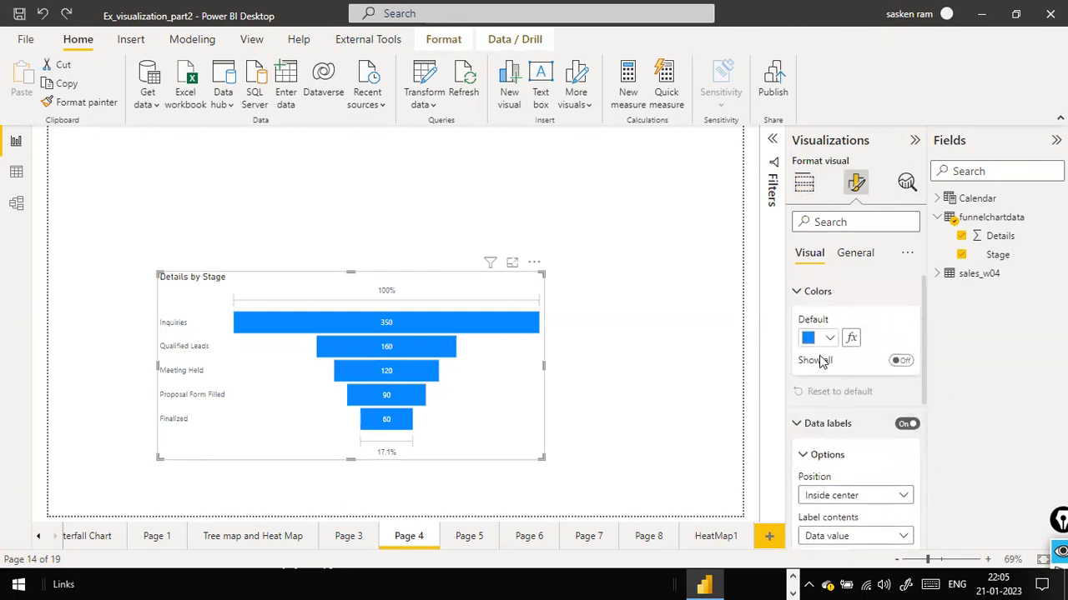
- Enable individual colors for all funnel stages, and set Qualified Leads to pink and Meeting Held to a lighter pink
click(901, 360)
scroll(838, 421, down, 2)
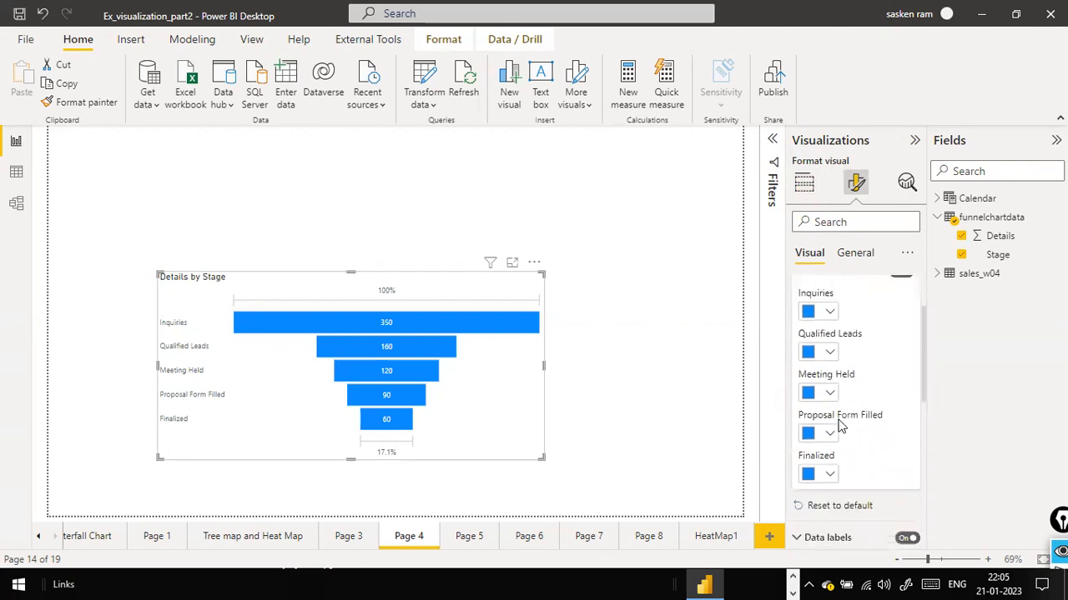
click(830, 357)
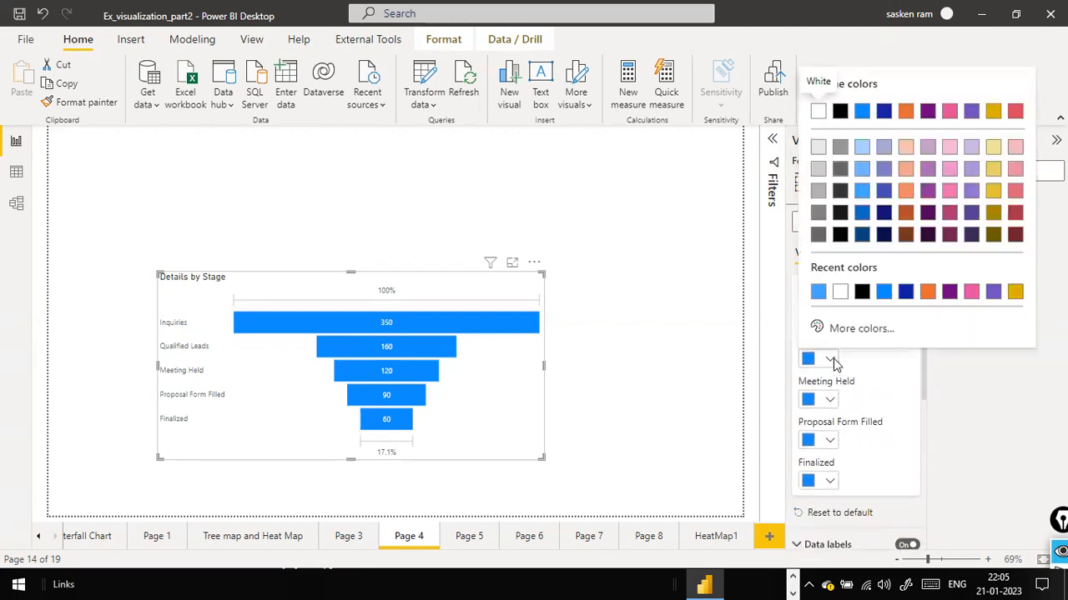
click(971, 292)
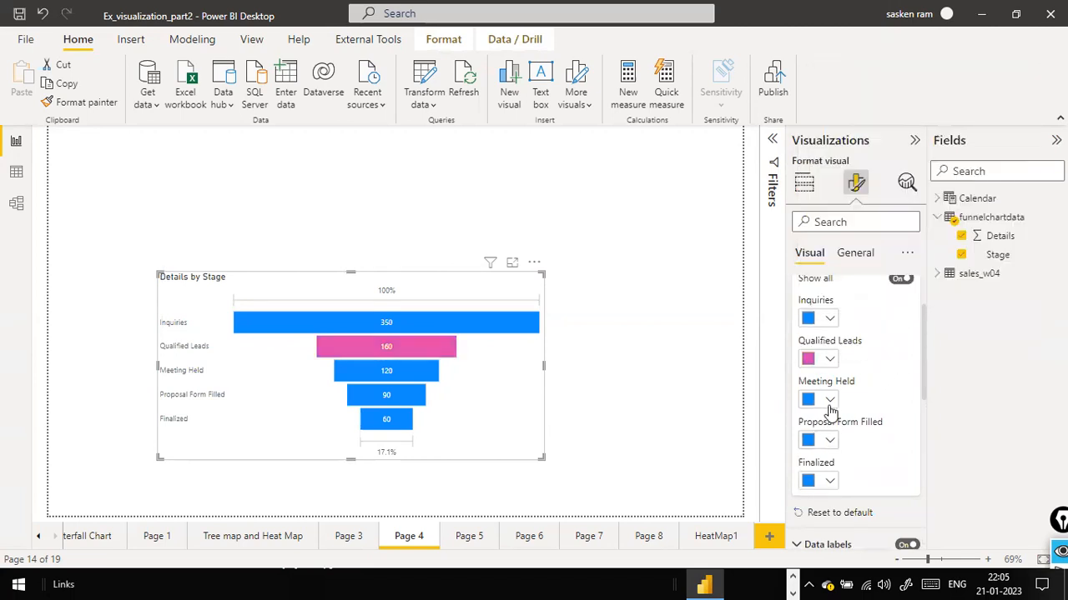
click(830, 401)
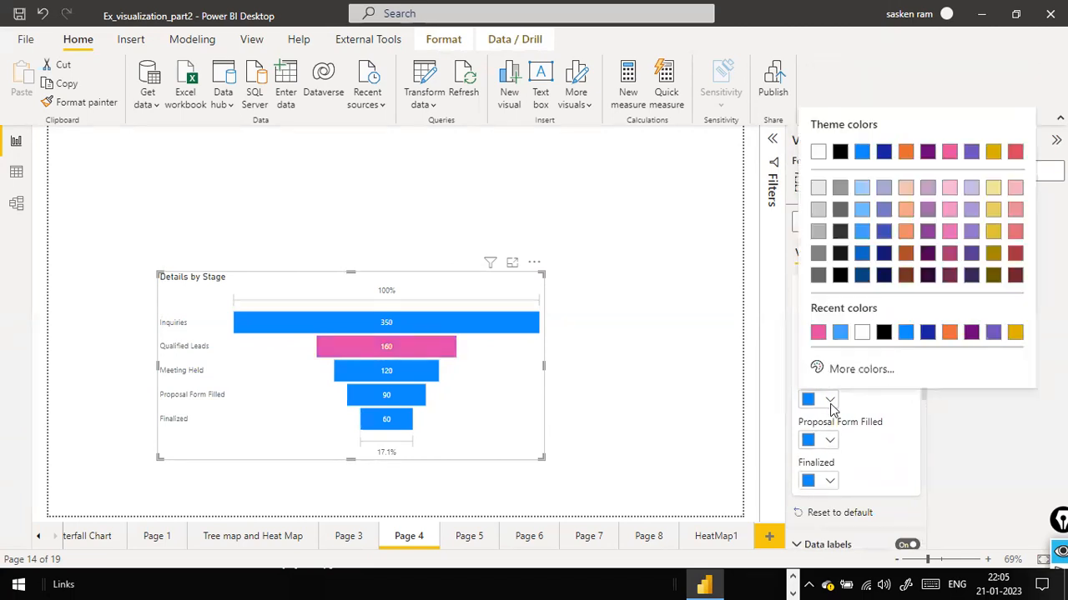
click(951, 231)
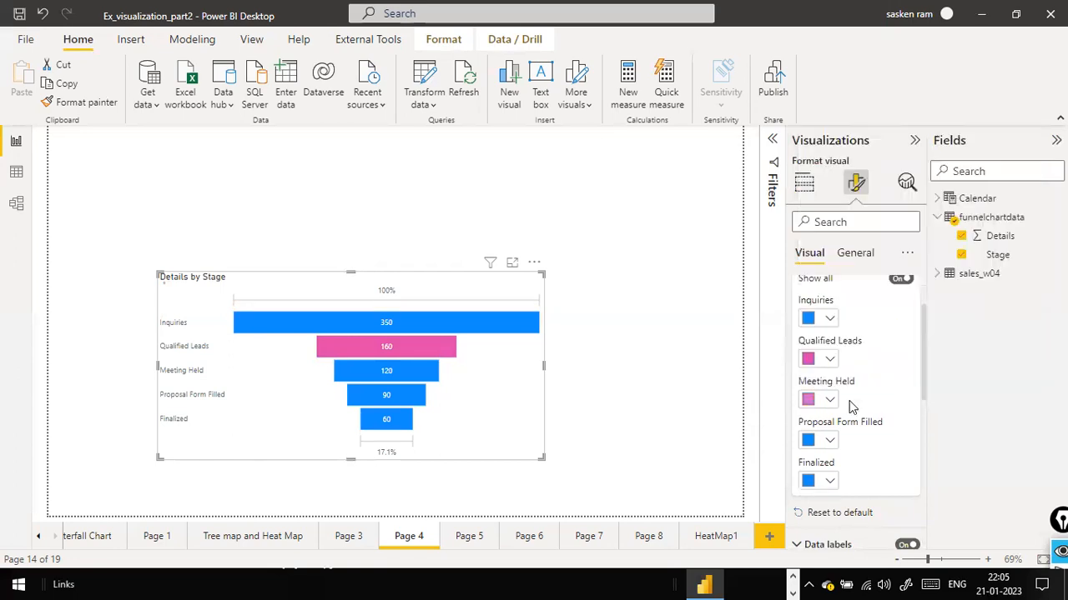
- Set the Proposal Form Filled bar to the custom green #2AE85D
click(831, 441)
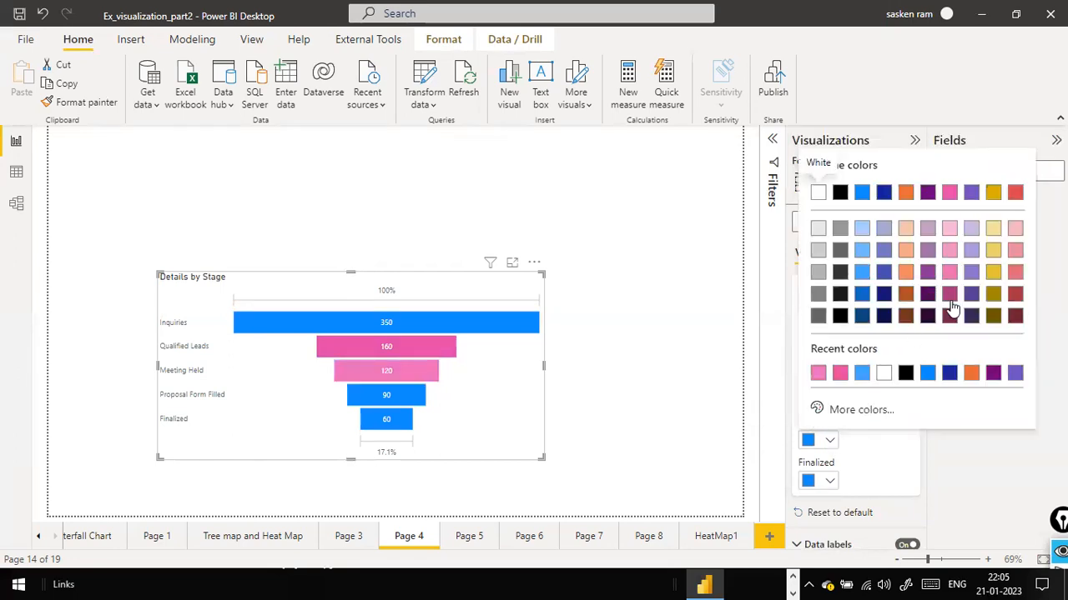
click(863, 410)
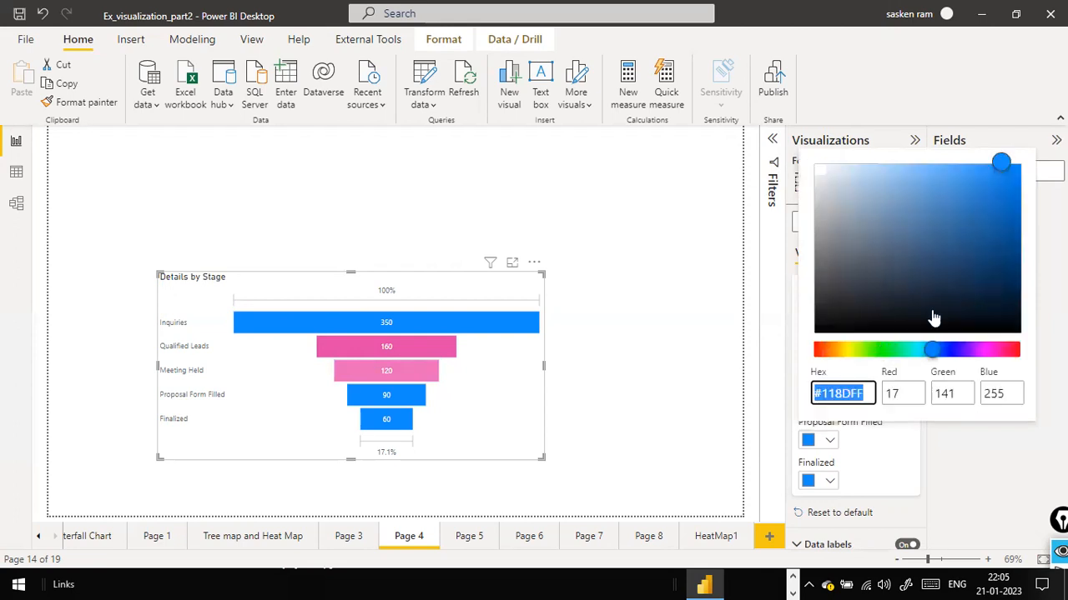
click(891, 350)
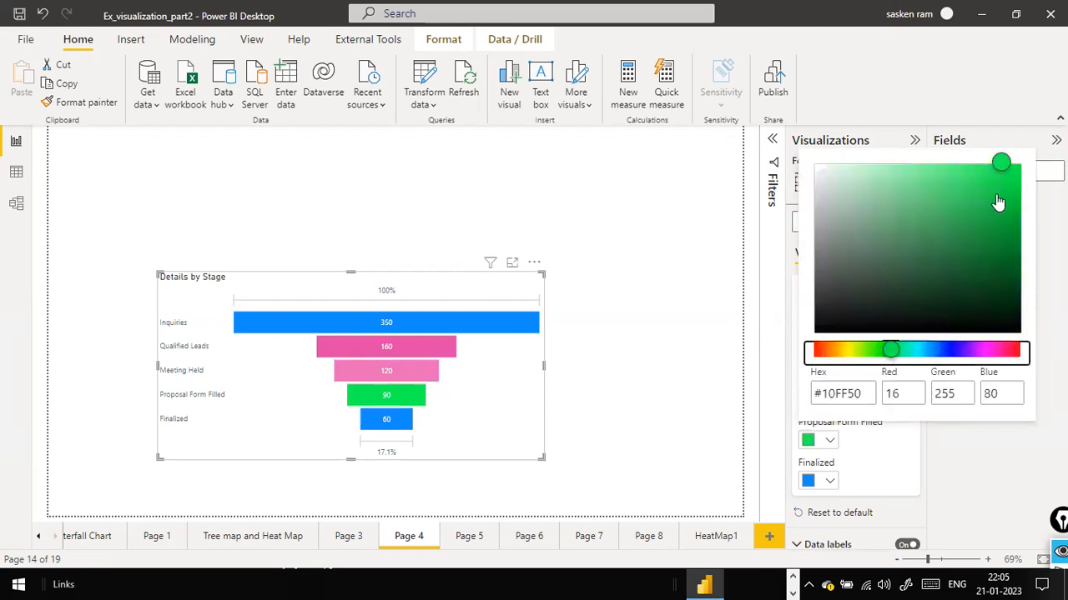
mouse_move(1000, 176)
mouse_down()
mouse_move(1009, 187)
mouse_move(989, 182)
mouse_up()
click(976, 177)
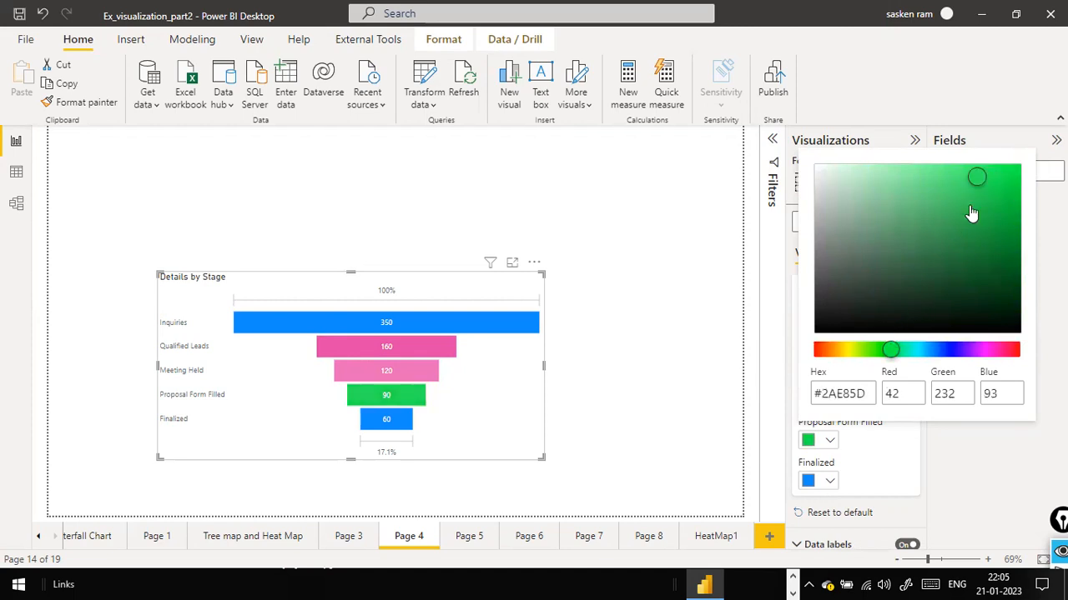
click(833, 485)
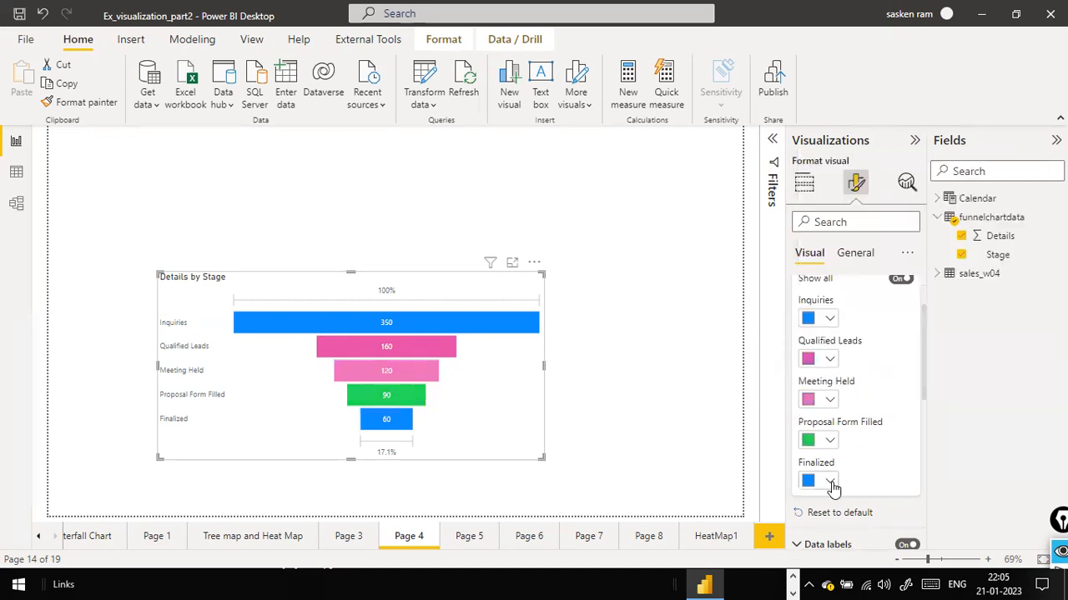
- Set the Finalized bar to a custom yellowish green, slightly darker than #5CFF10
click(829, 484)
click(836, 448)
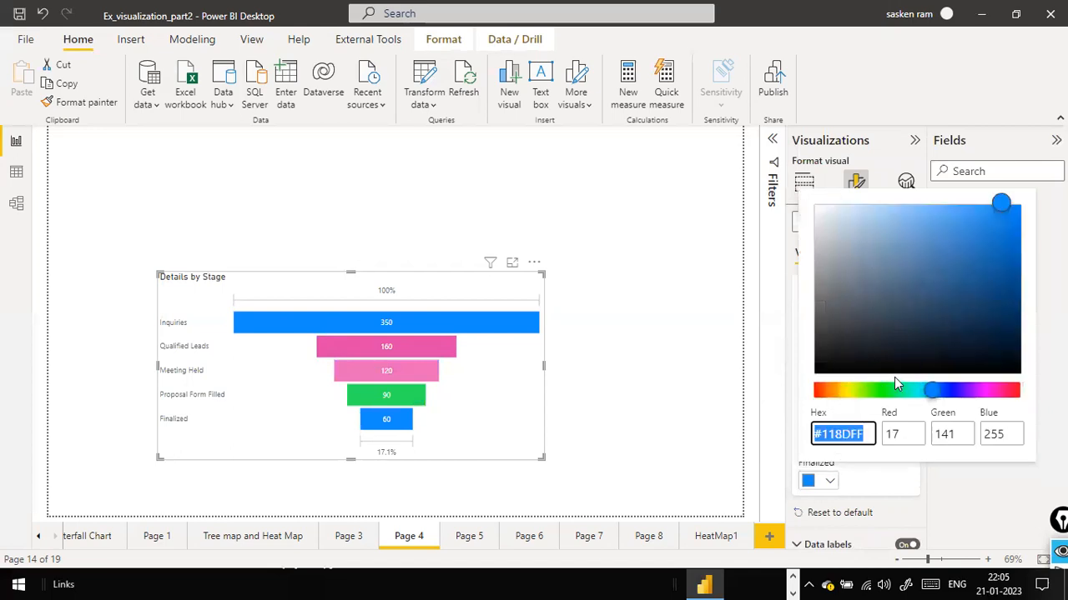
click(870, 390)
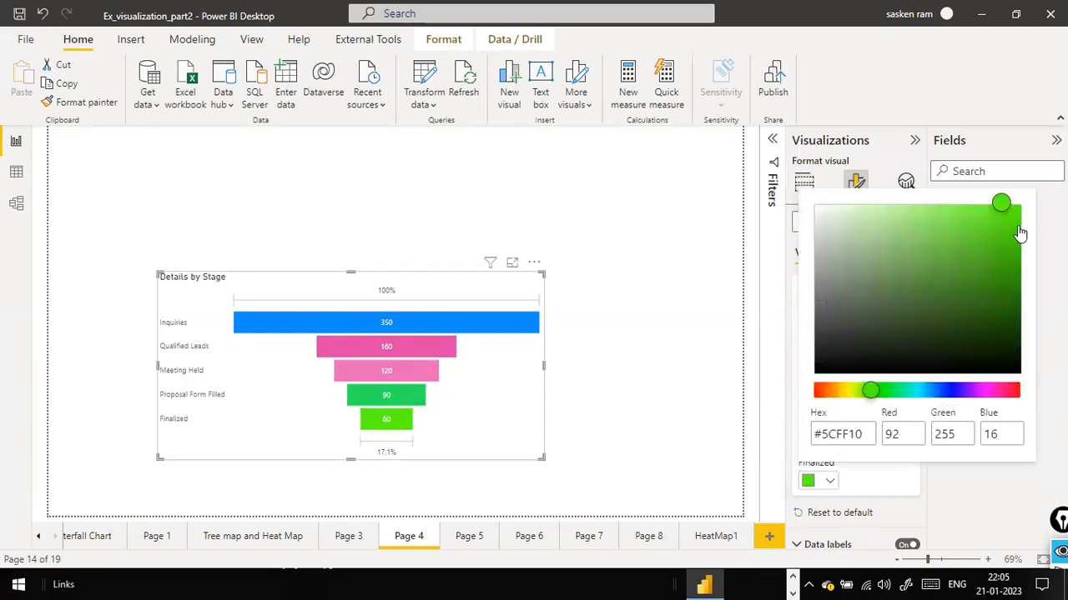
drag(1009, 219, 1010, 218)
click(690, 376)
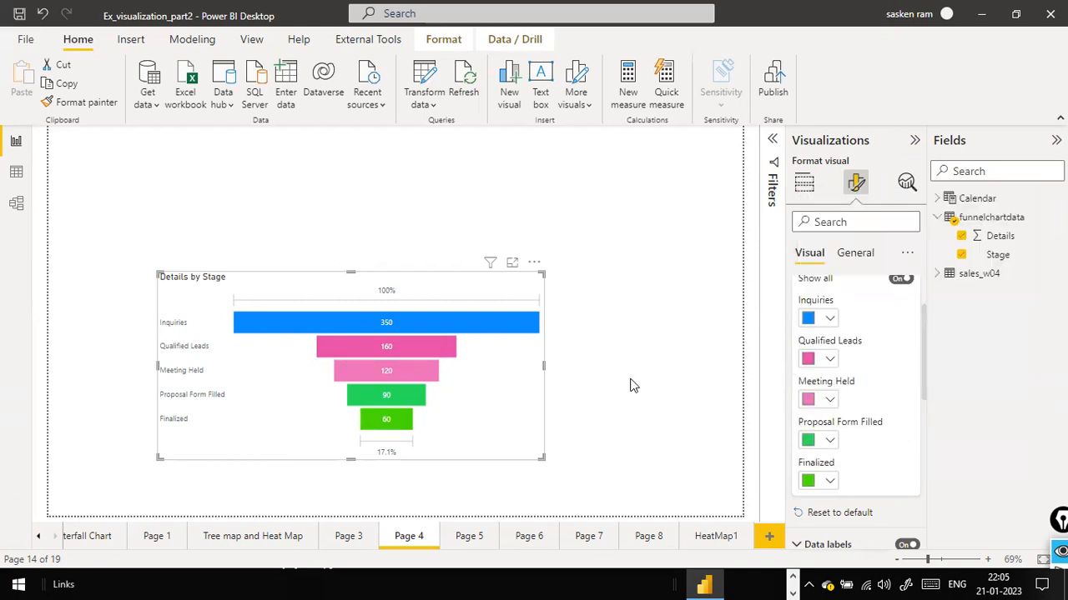
- Move the funnel chart up and toward the left side of the page, and narrow it from its right edge
drag(543, 365, 517, 348)
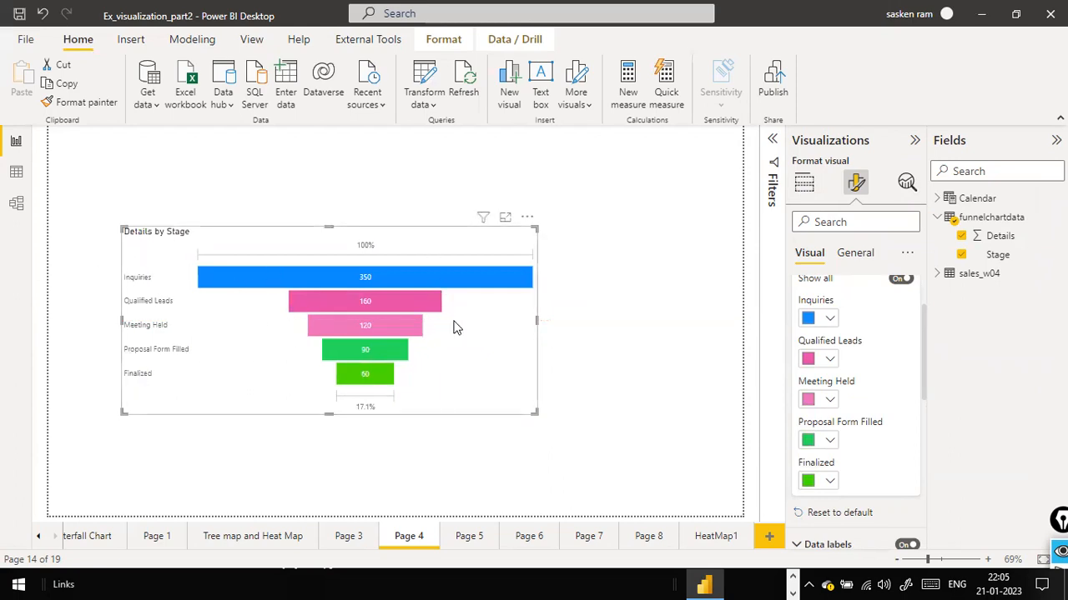
click(538, 324)
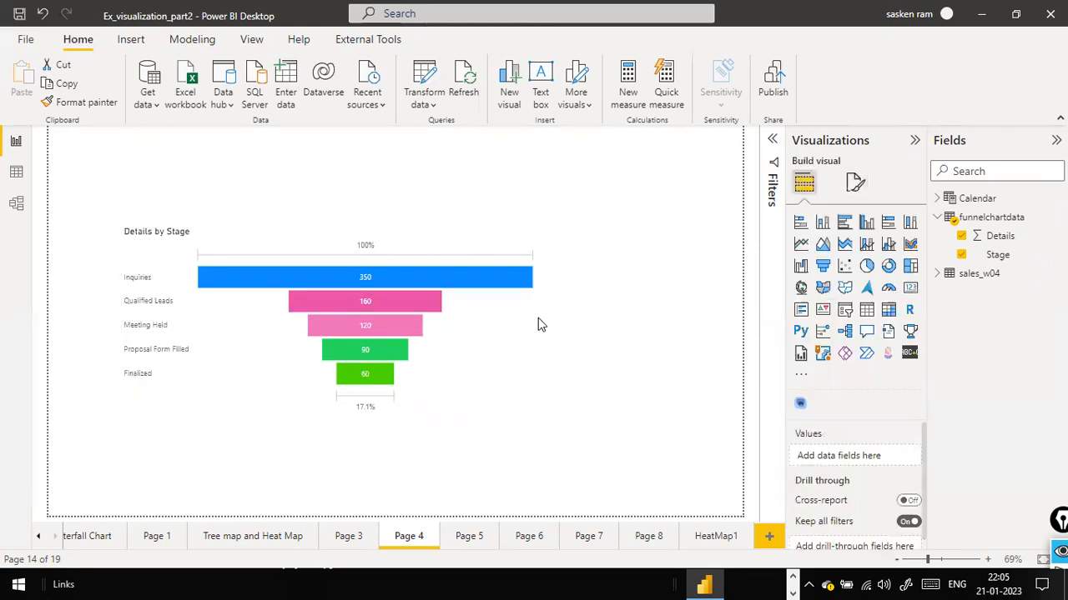
click(537, 325)
drag(515, 325, 449, 327)
click(492, 340)
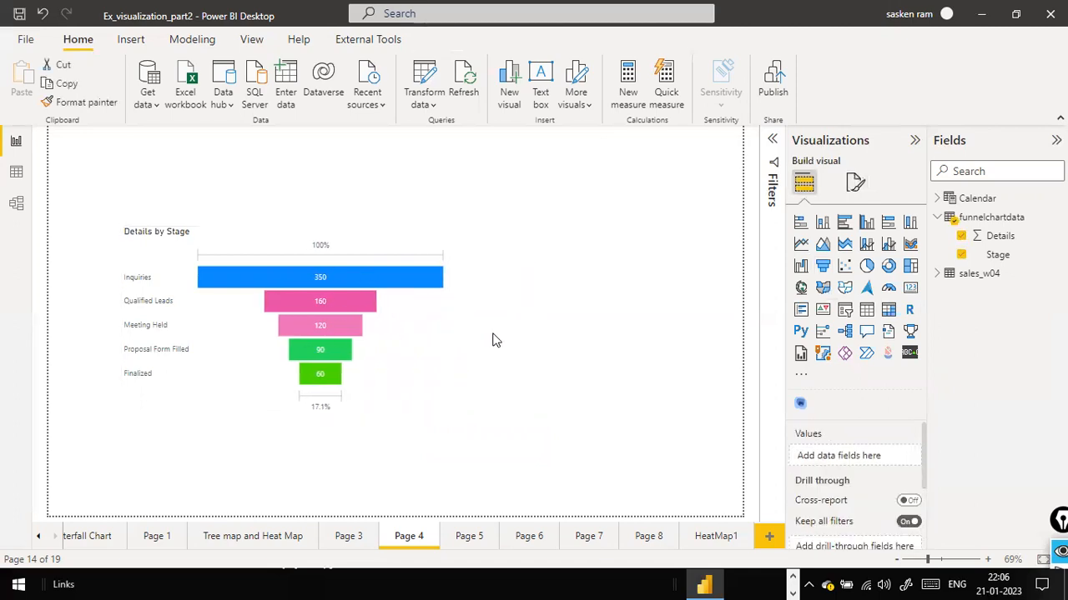
- Rename the Page 4 report page as Funnel Chart
right_click(396, 536)
click(427, 493)
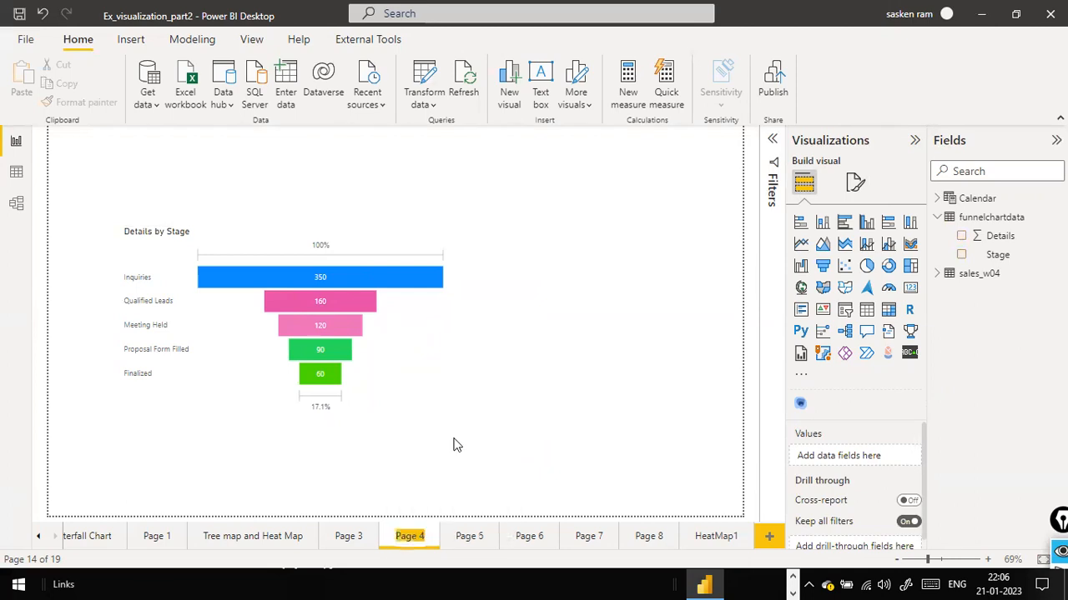
text(Funnel)
text( Chart)
key(Return)
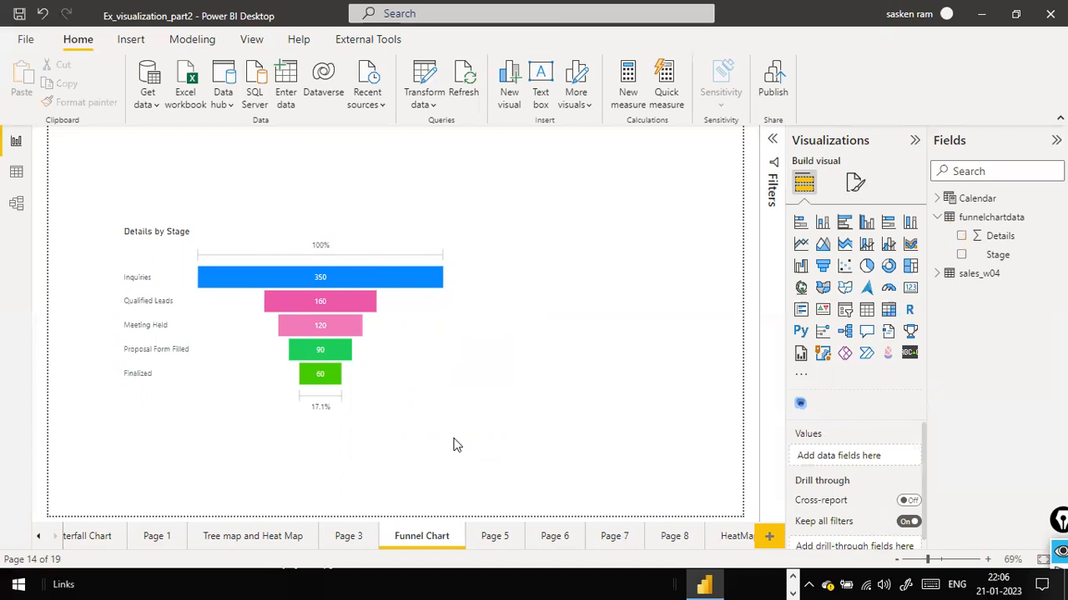
- Rename the Page 3 report page, which holds the Sales by Year and Region visual, as Ribbon Chart
click(339, 538)
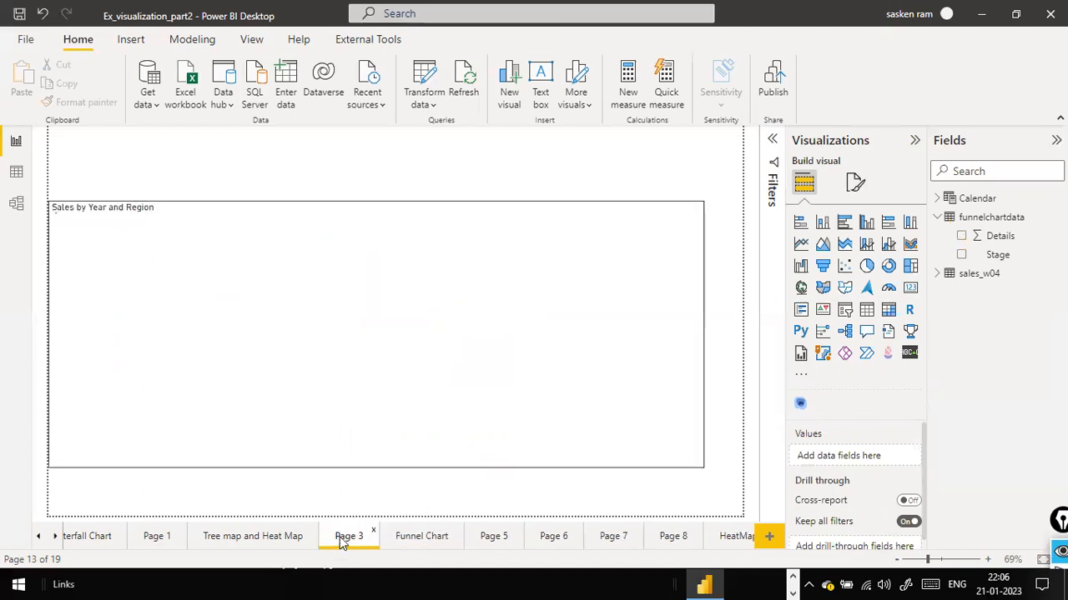
right_click(339, 536)
click(395, 491)
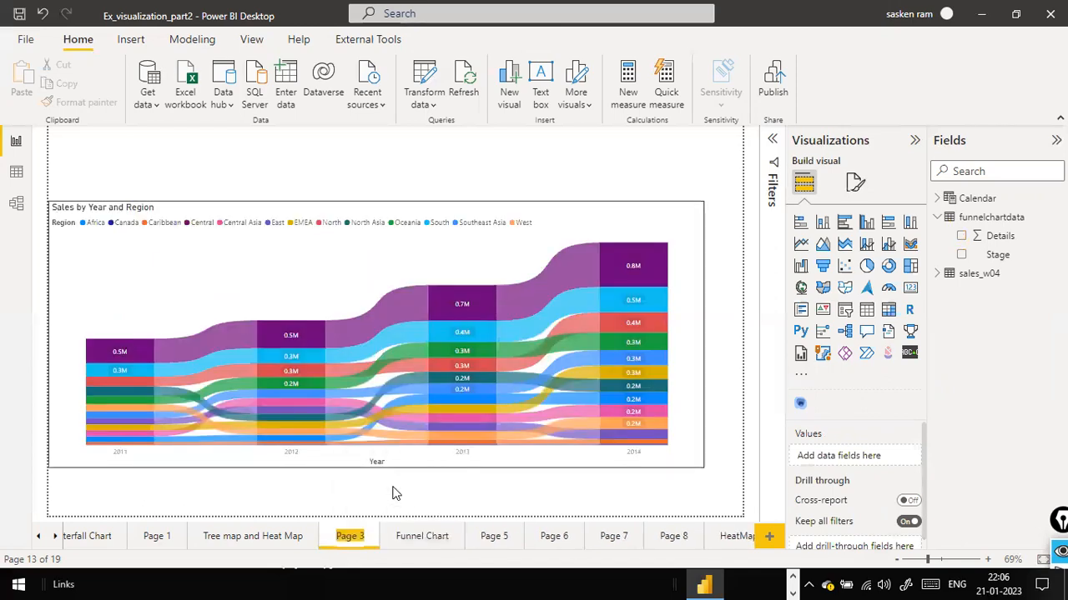
text(Ribbon Chart)
key(Return)
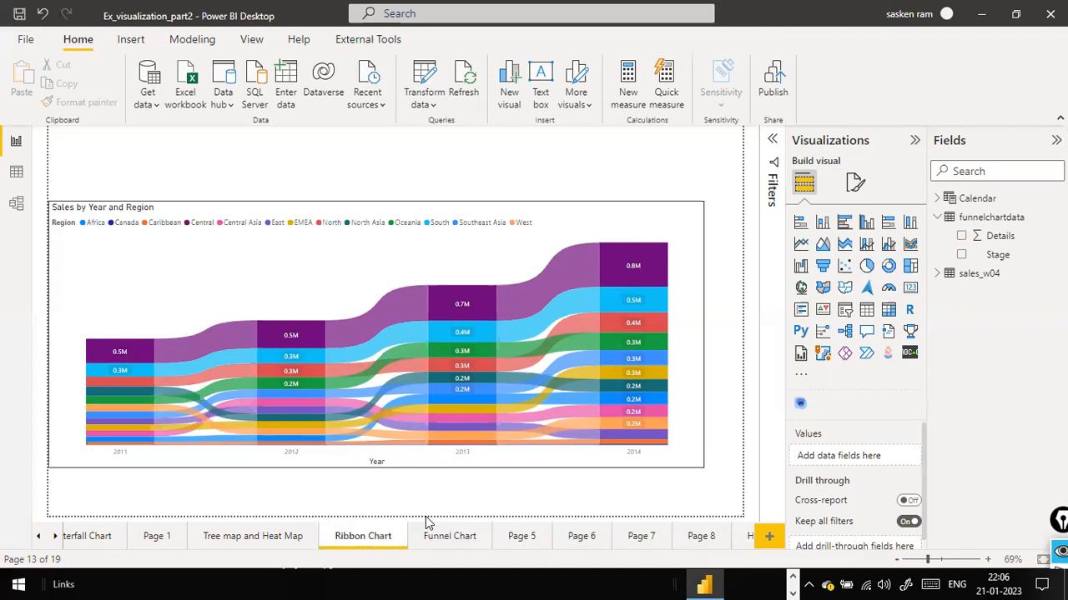
- Open the empty Page 5 of the report, and switch to the PowerPoint slide show
click(452, 534)
click(527, 538)
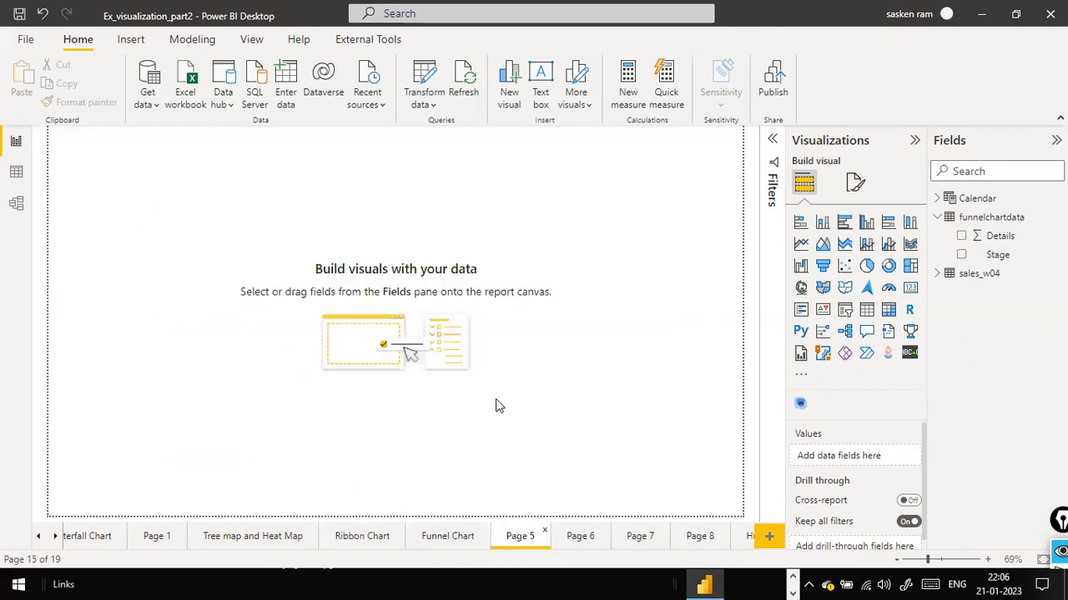
key(alt+Tab)
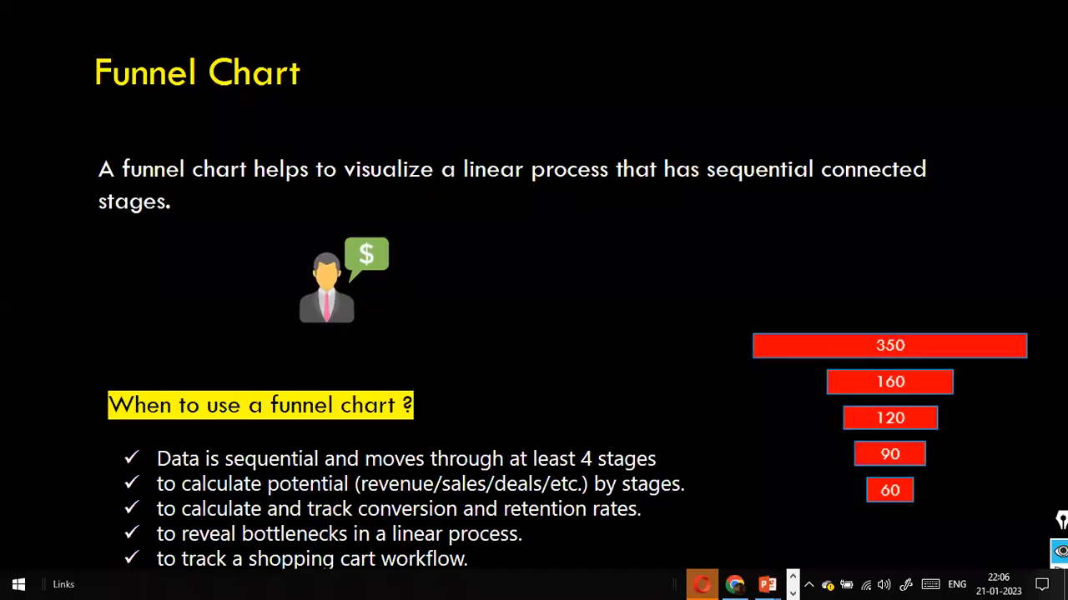
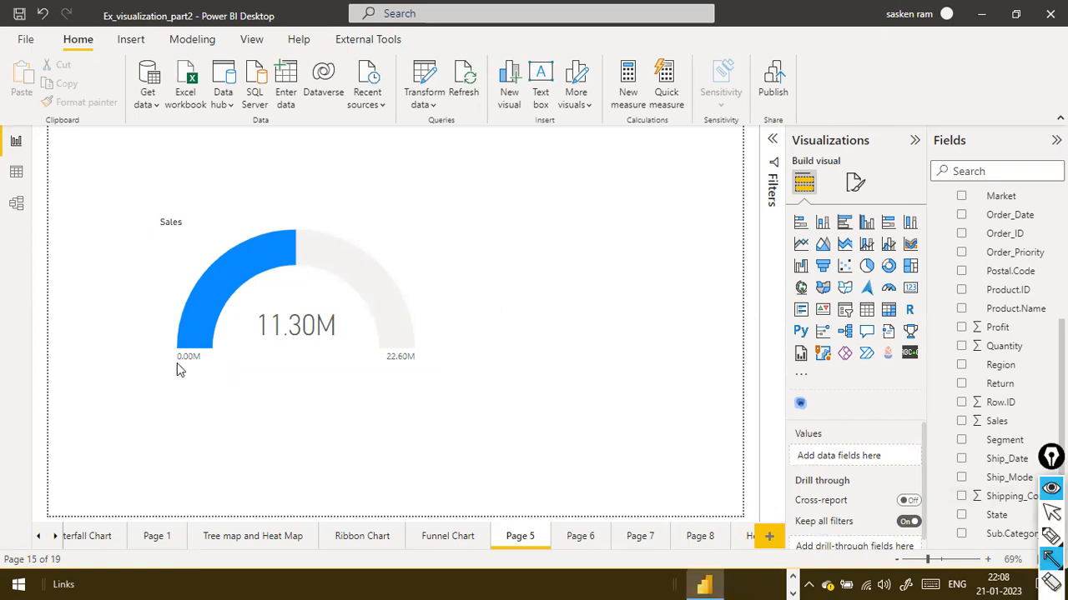
- Move the floating annotation toolbar higher so that more of its tools are accessible
click(1050, 558)
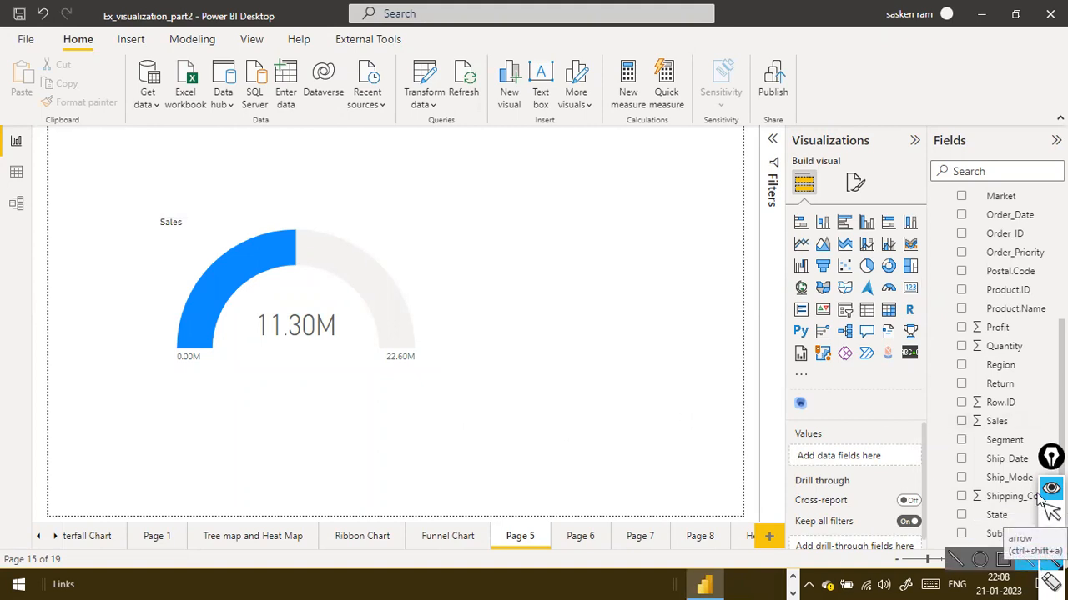
drag(1051, 458, 1050, 410)
mouse_move(1044, 520)
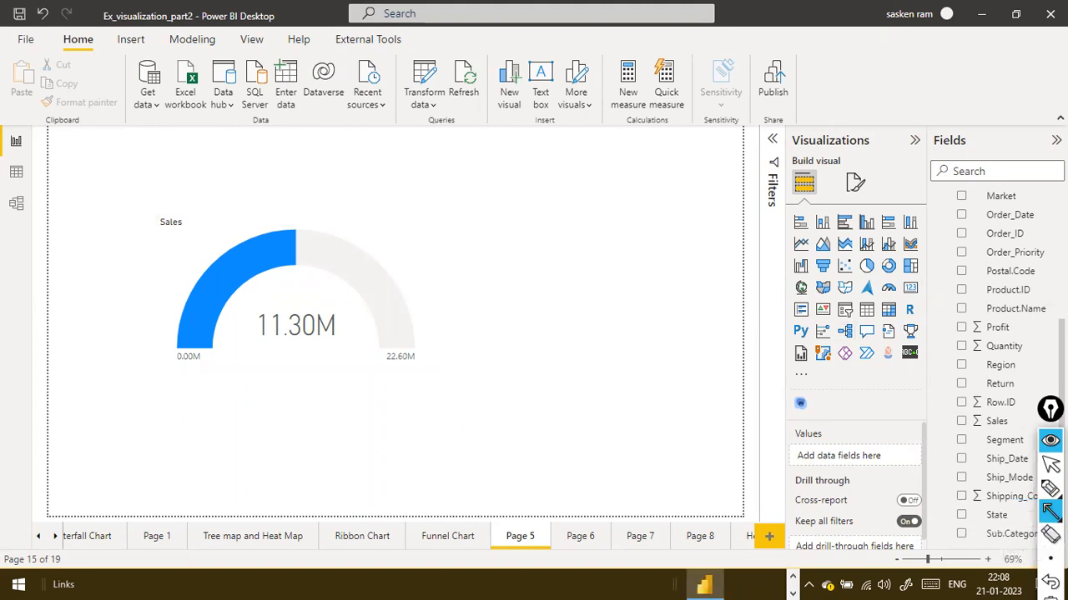
- Select the Sales gauge on Page 5 and examine its value, minimum, maximum and target data fields
click(372, 243)
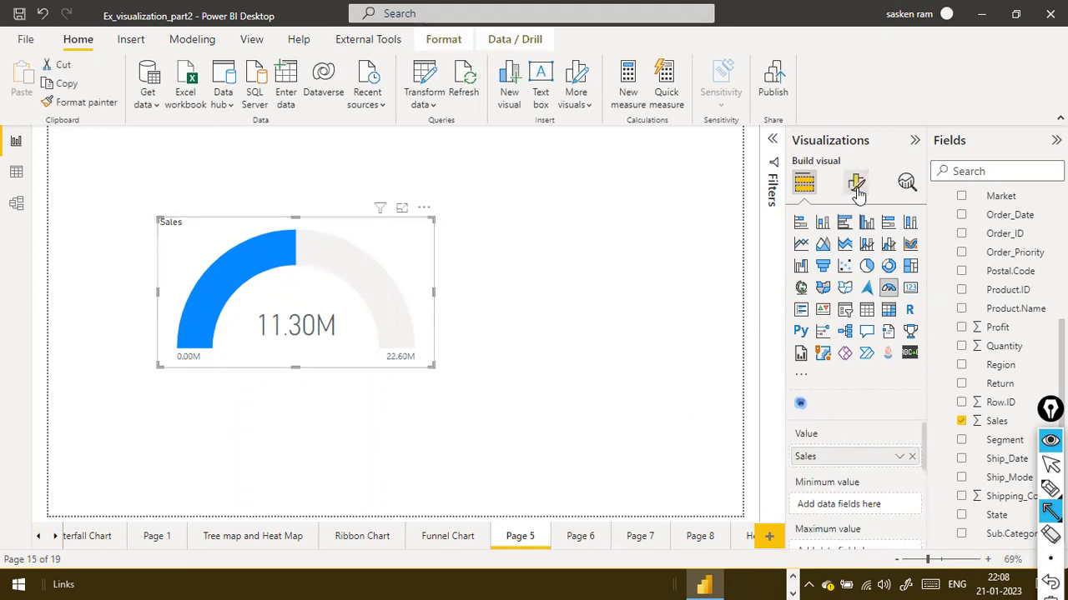
scroll(821, 498, down, 3)
scroll(817, 498, up, 3)
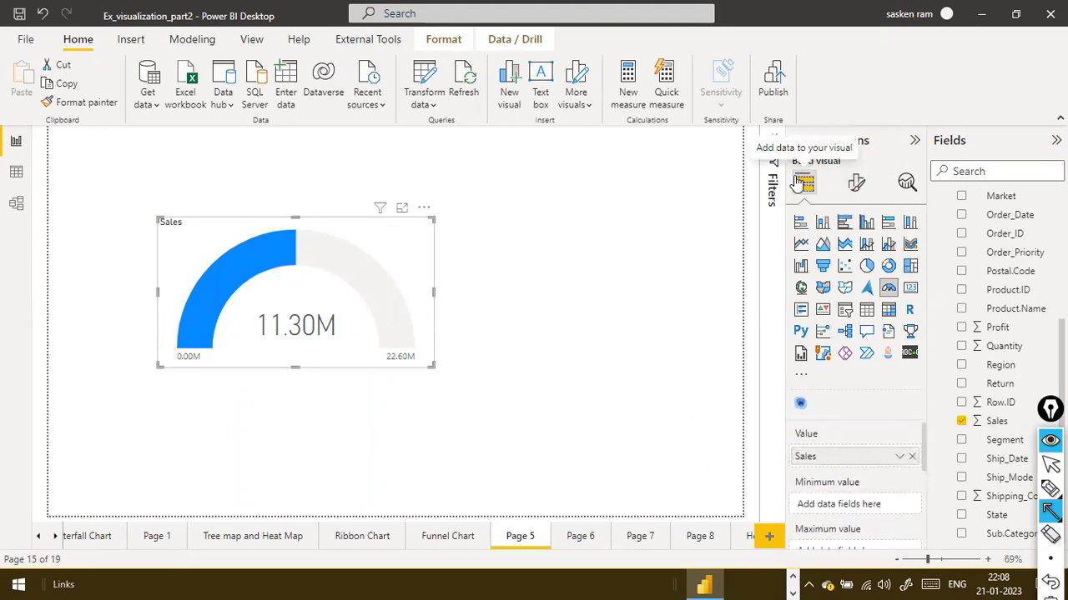
scroll(855, 464, down, 2)
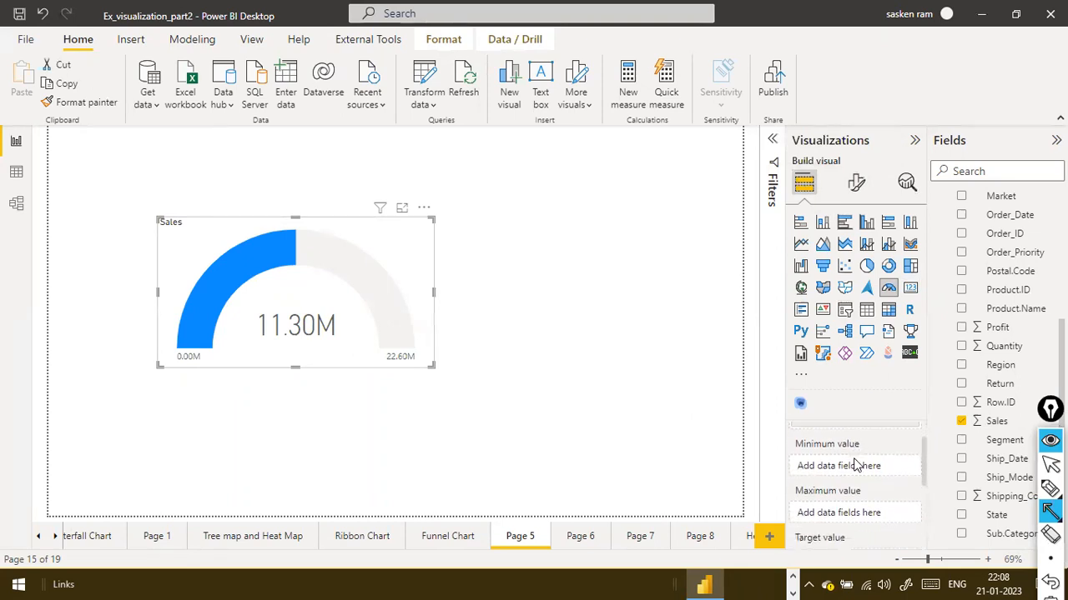
scroll(855, 464, down, 1)
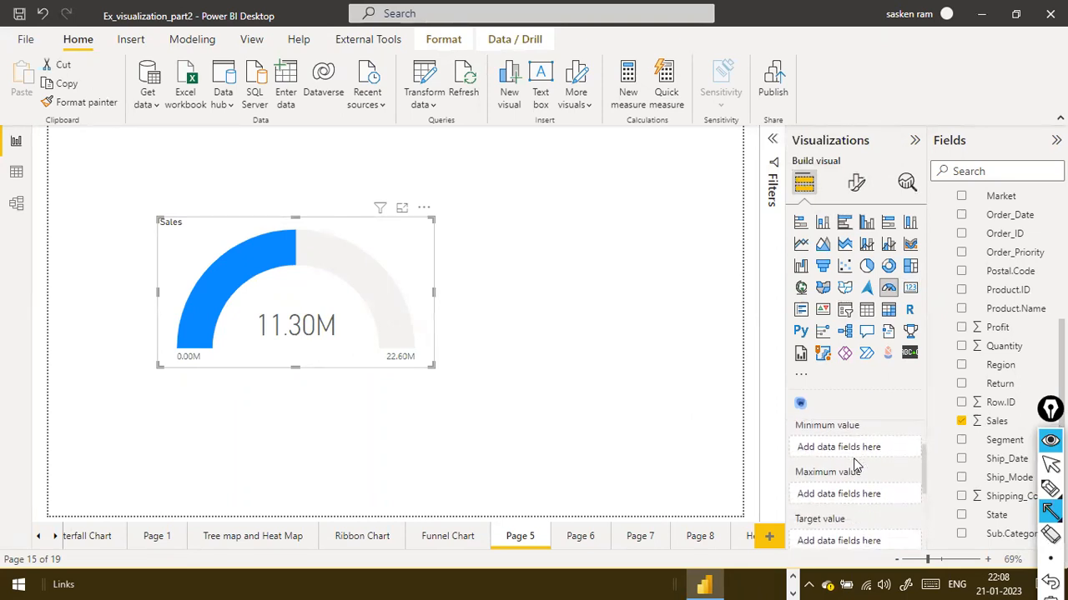
scroll(854, 464, up, 3)
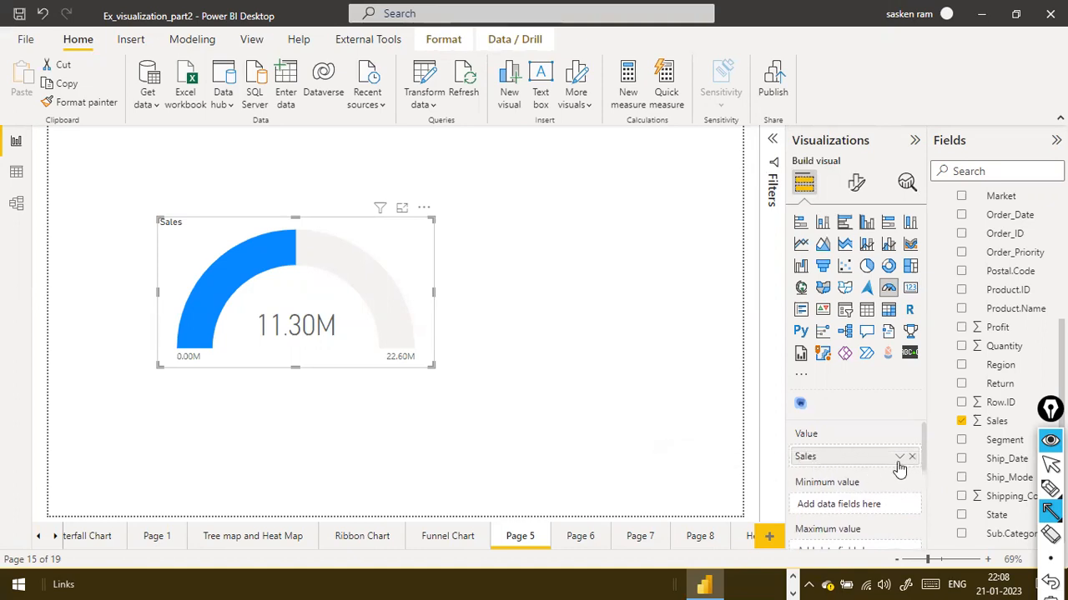
scroll(858, 472, down, 2)
scroll(853, 477, down, 3)
scroll(852, 482, down, 2)
scroll(863, 485, up, 4)
scroll(867, 489, up, 1)
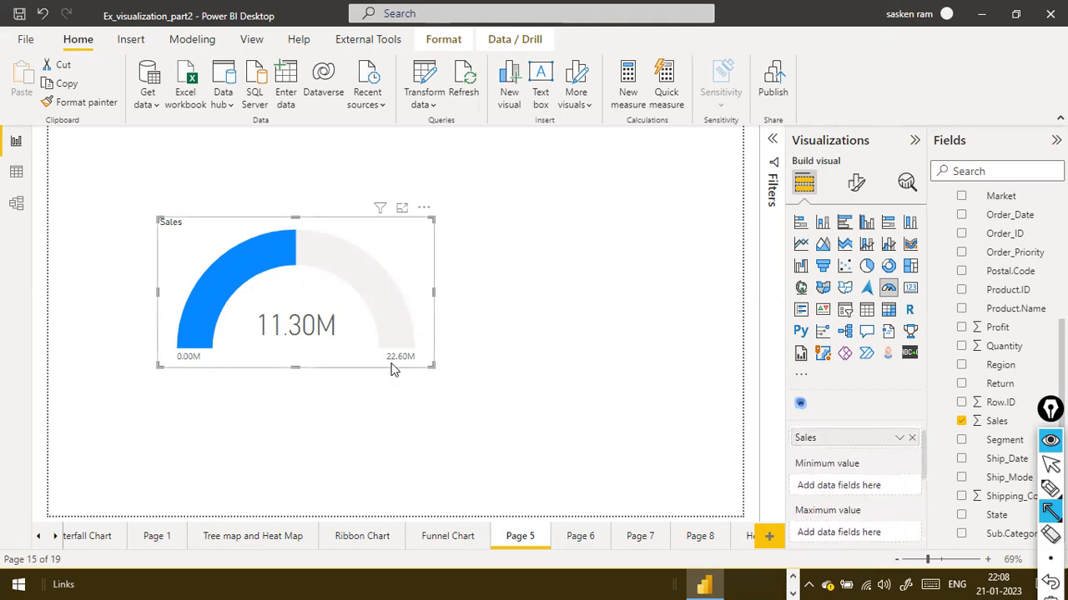
scroll(850, 517, down, 1)
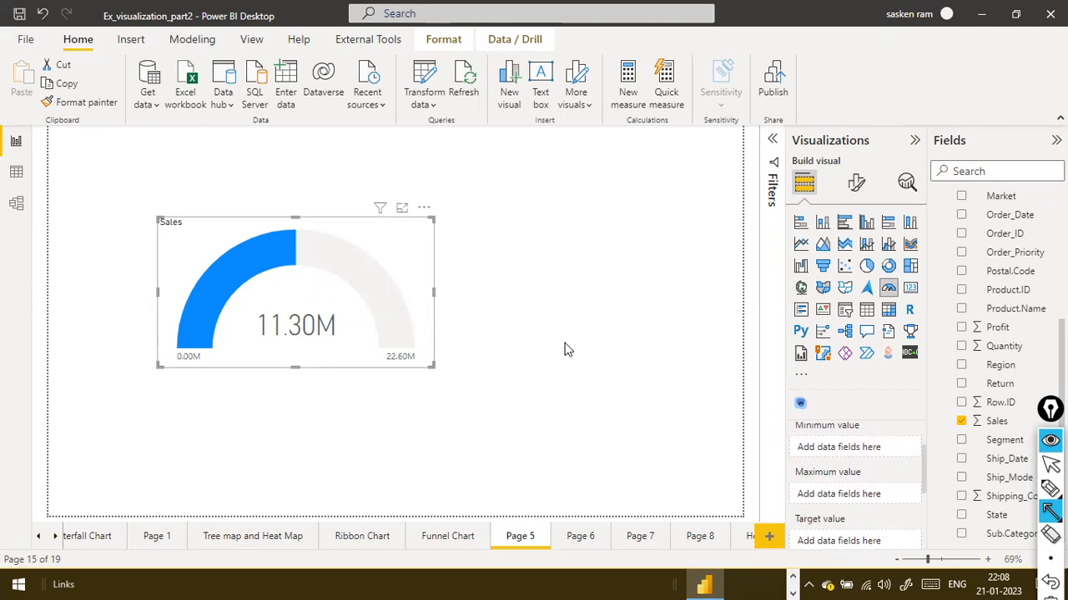
- Look at the gauge axis formatting options and compare them with the gauge's minimum, maximum and target data fields
click(858, 184)
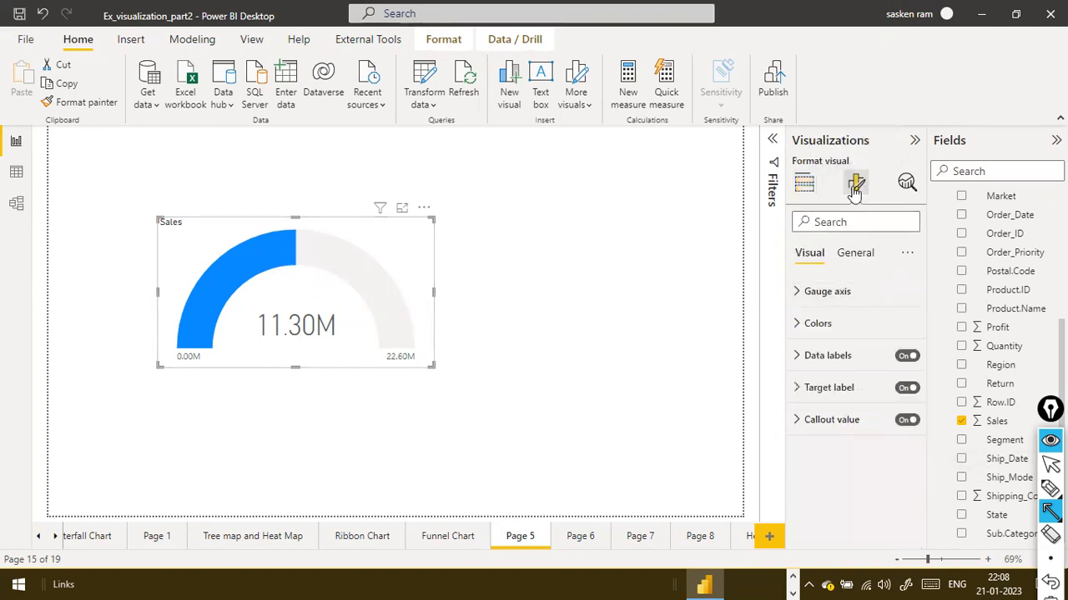
click(797, 291)
click(804, 184)
scroll(852, 443, down, 3)
scroll(853, 444, up, 1)
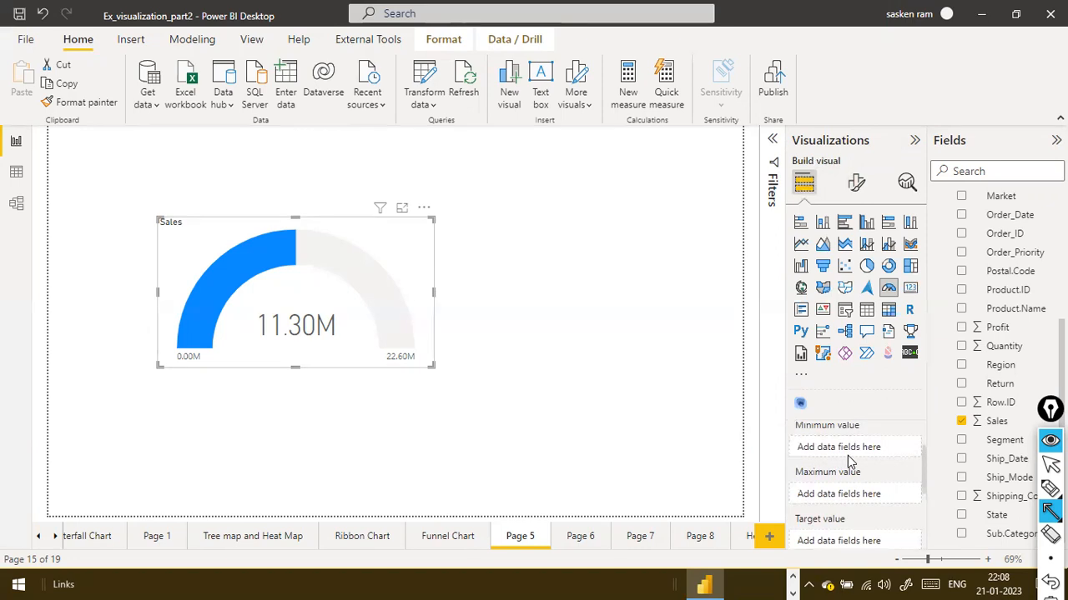
scroll(849, 459, up, 1)
scroll(851, 463, down, 2)
scroll(853, 474, up, 2)
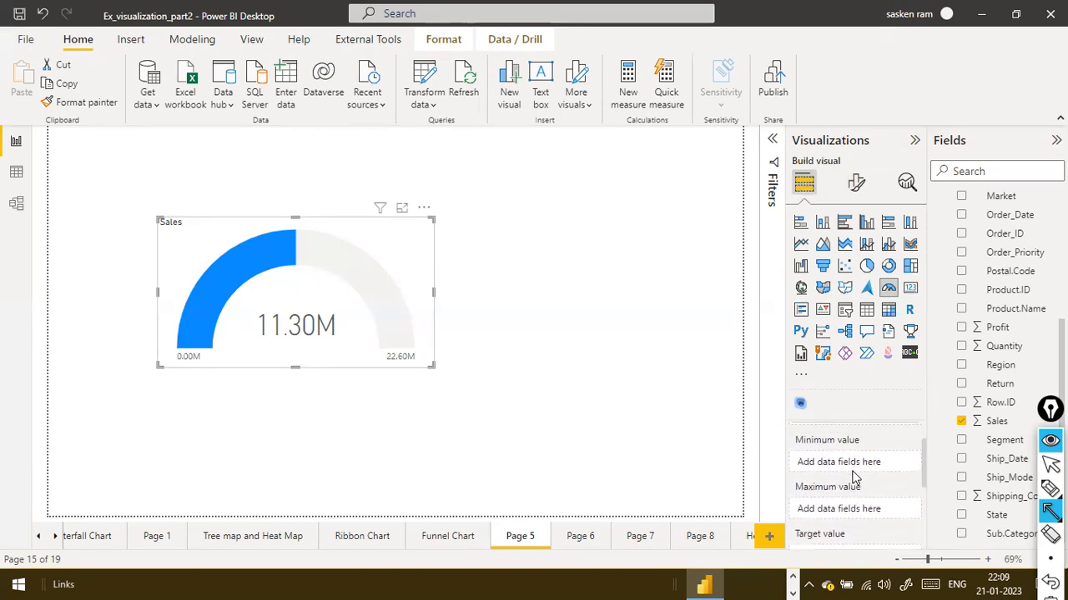
scroll(852, 476, up, 2)
- Set the gauge axis minimum of the Sales gauge to 5000000
click(855, 183)
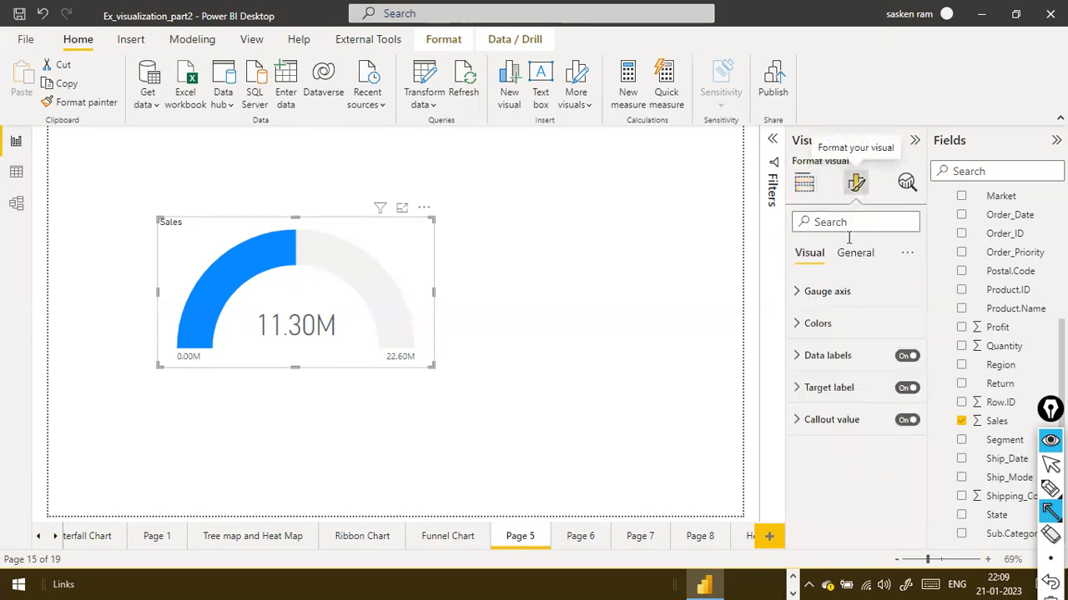
click(798, 291)
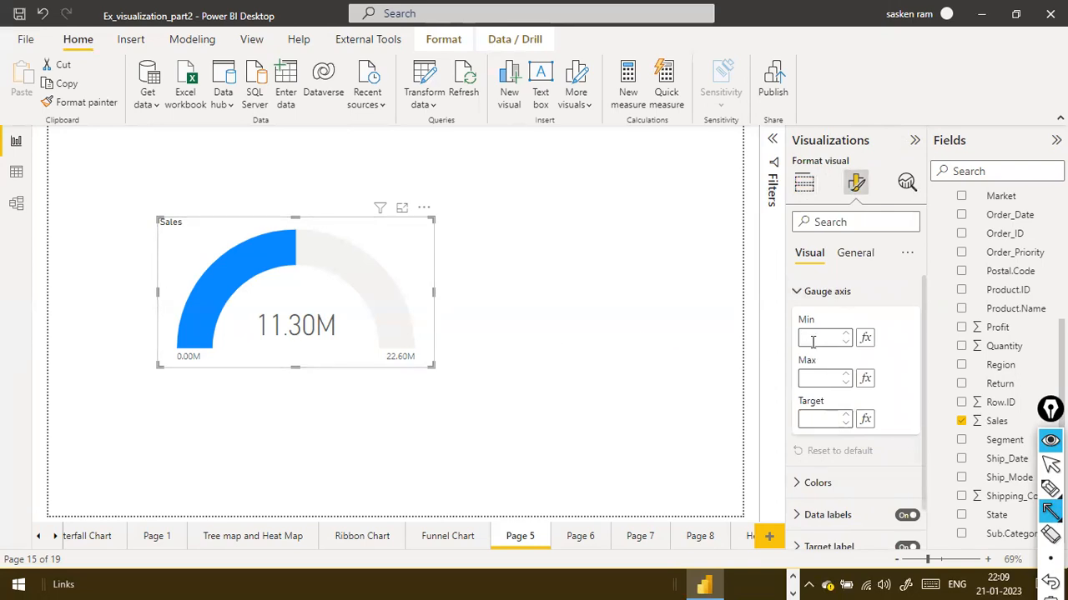
text(5000000)
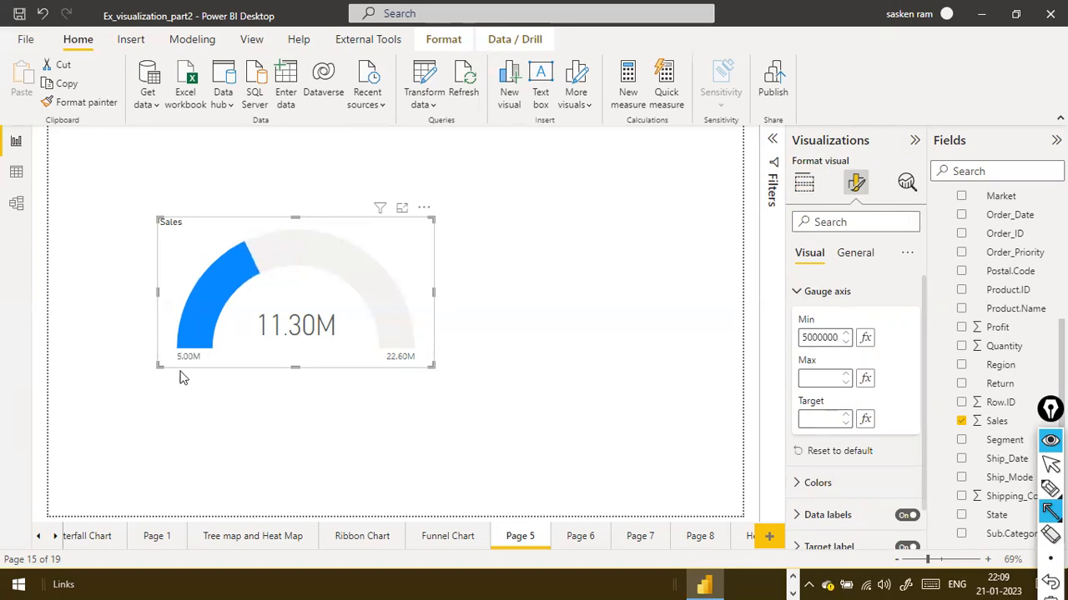
- Set the gauge axis maximum of the Sales gauge to 25000000
click(807, 378)
text(25)
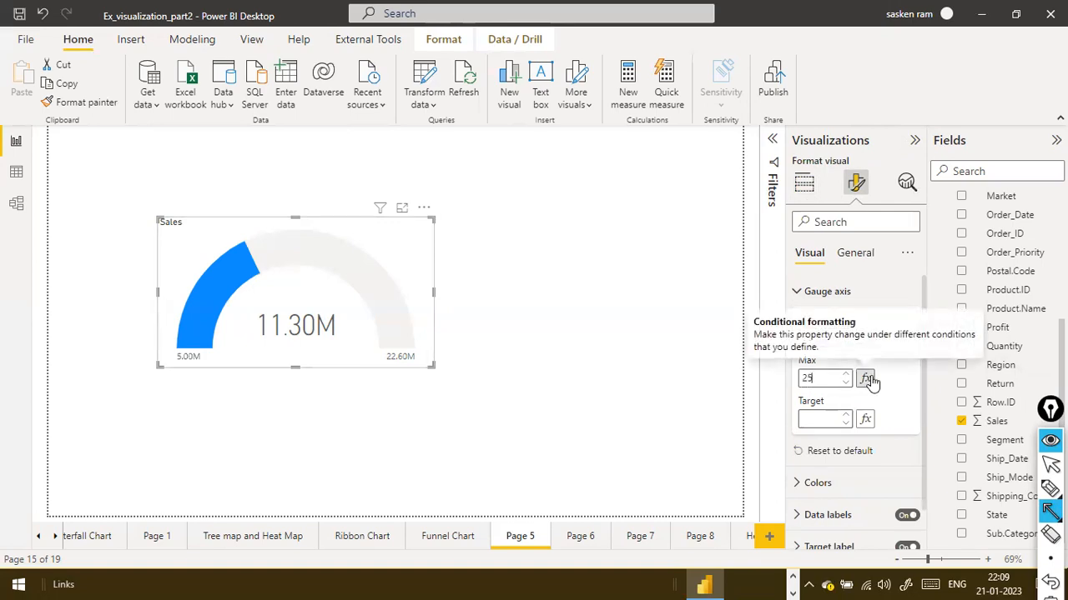
text(000000)
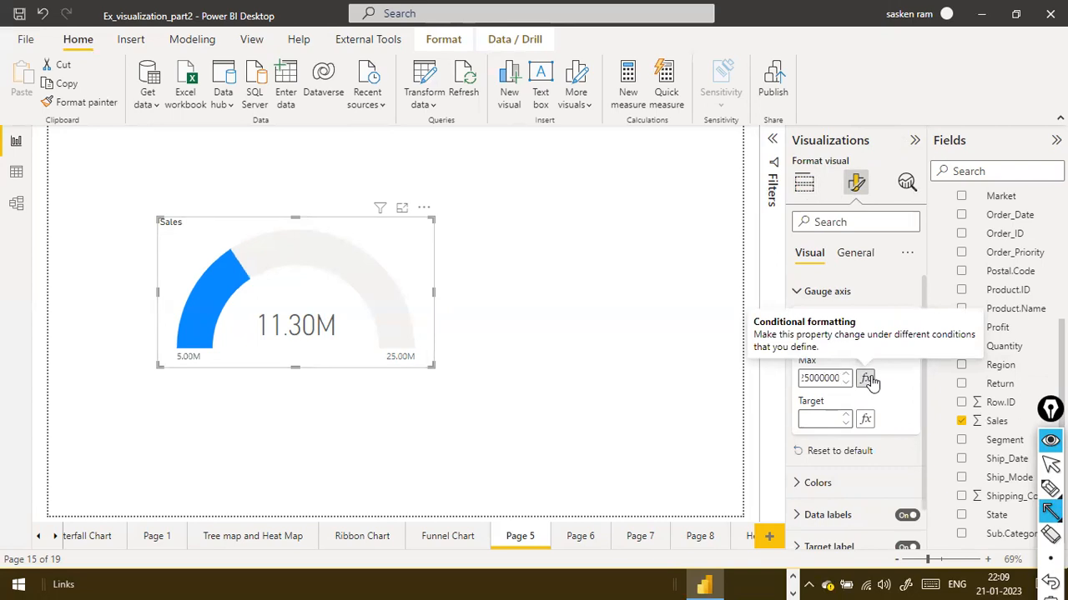
- Change the gauge axis maximum to 20000000, leaving its conditional formatting unused
key(ctrl+a)
text(2)
click(827, 419)
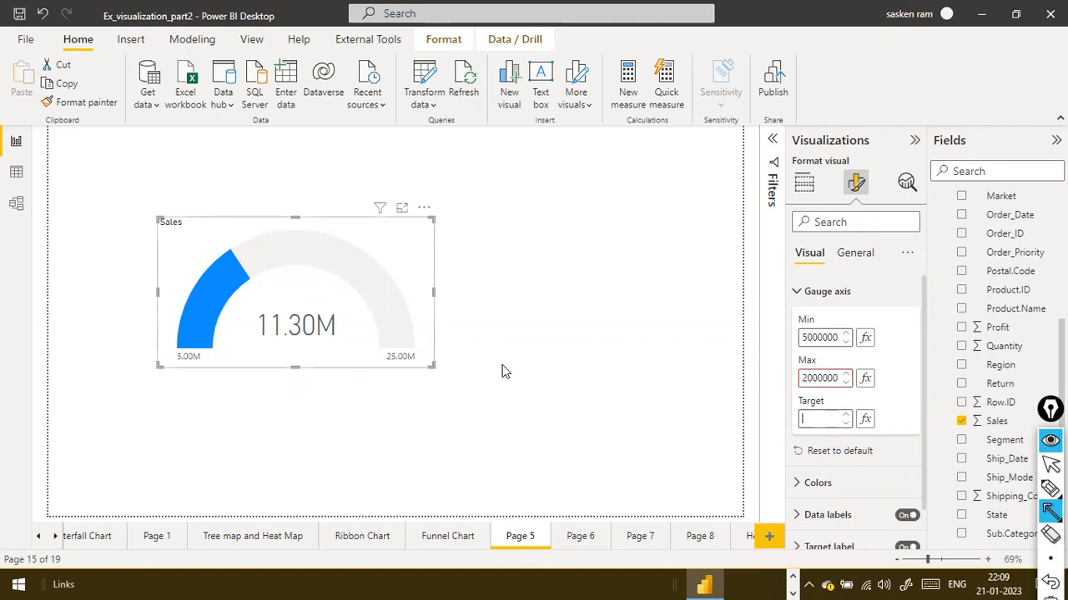
click(837, 377)
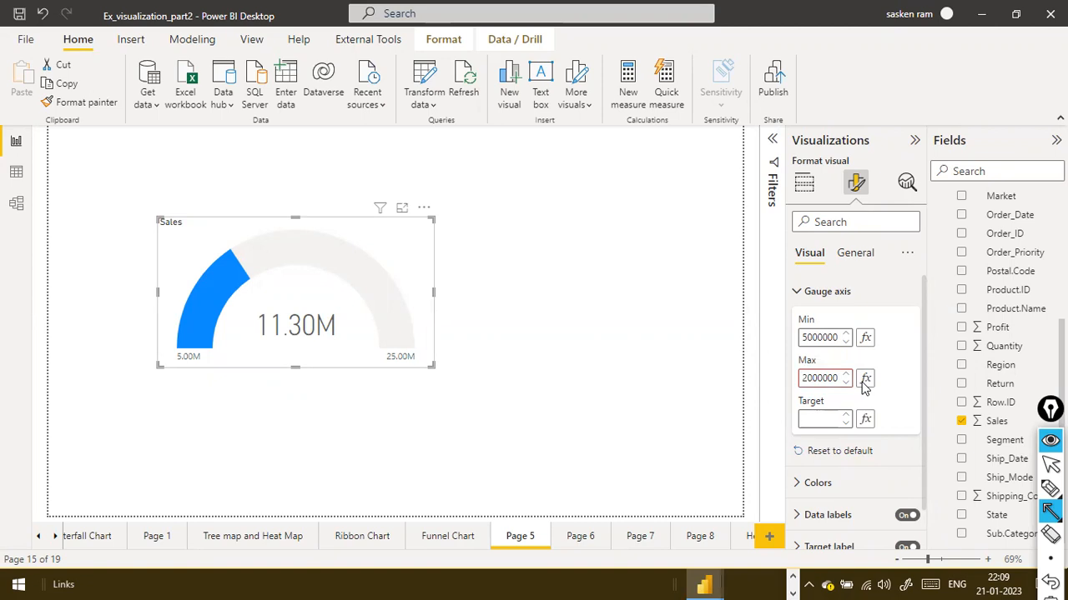
click(865, 379)
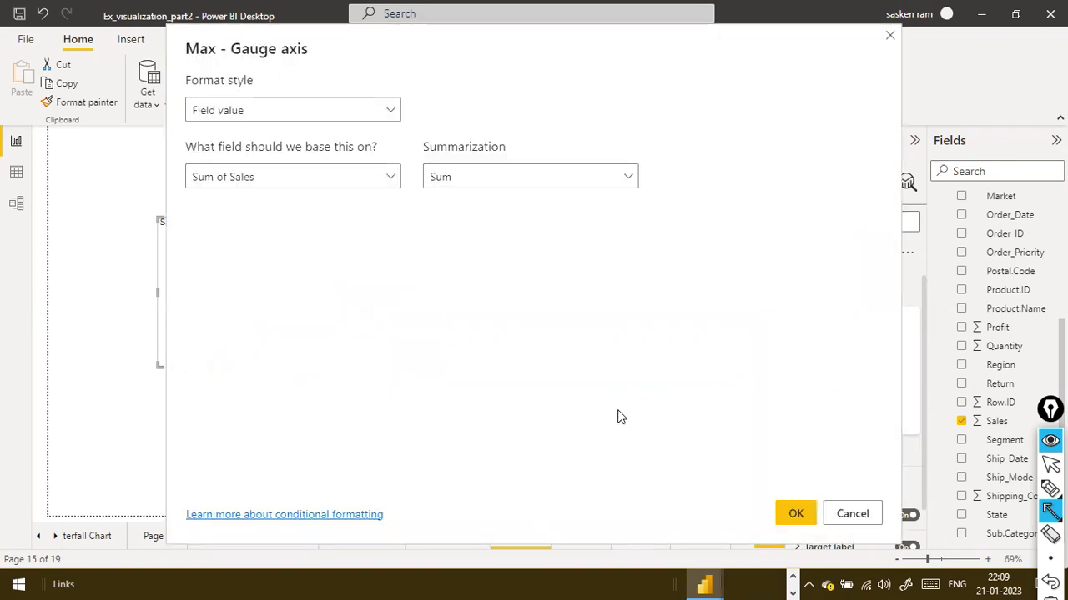
click(844, 513)
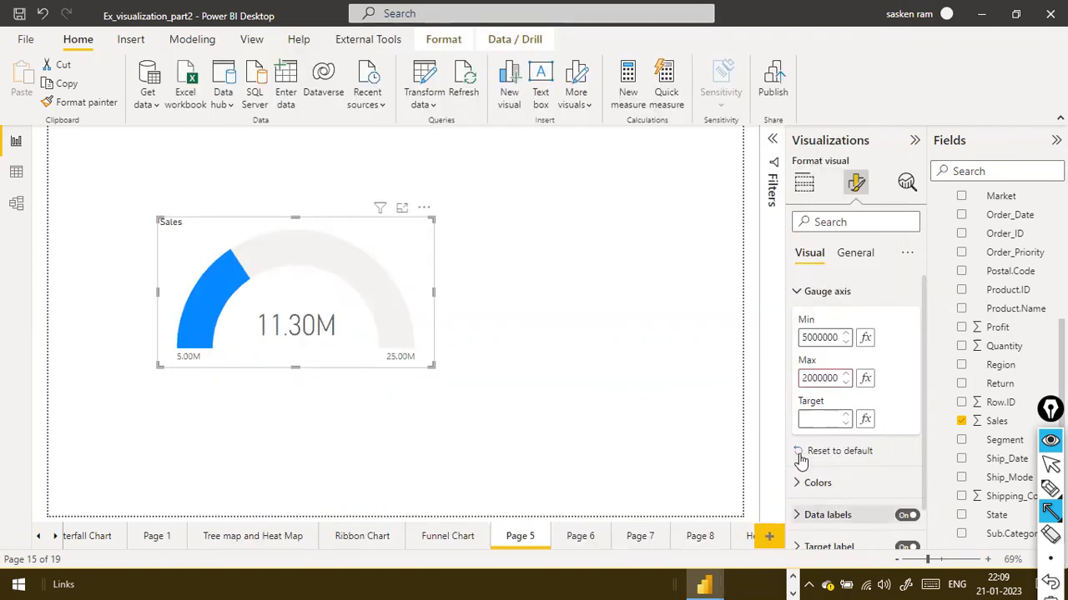
click(836, 380)
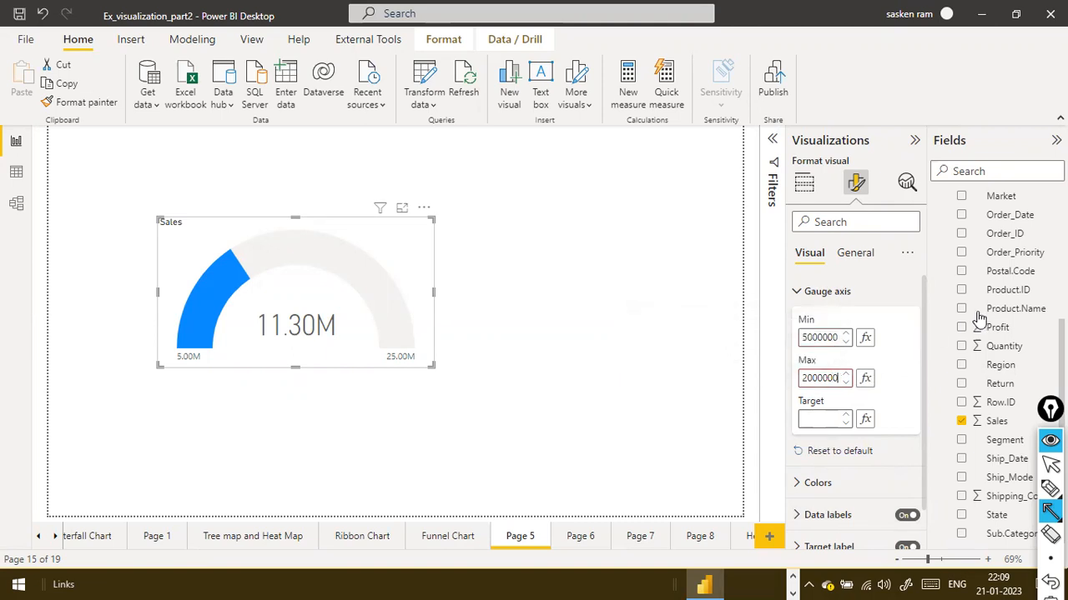
text(0)
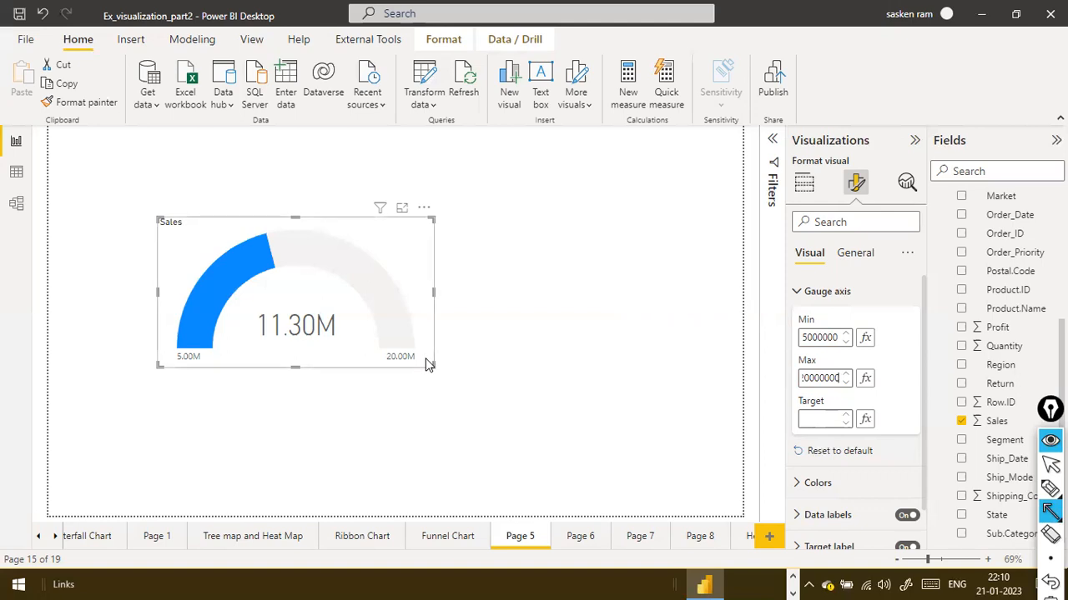
- Set the gauge axis target to 10000000 and deselect the gauge
click(825, 420)
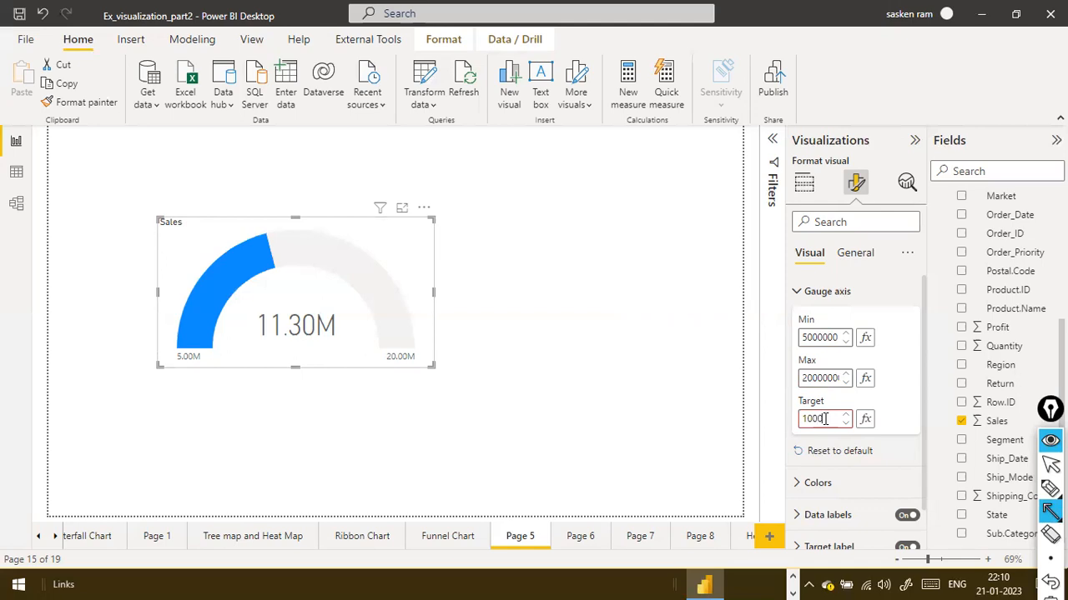
text(000)
click(611, 443)
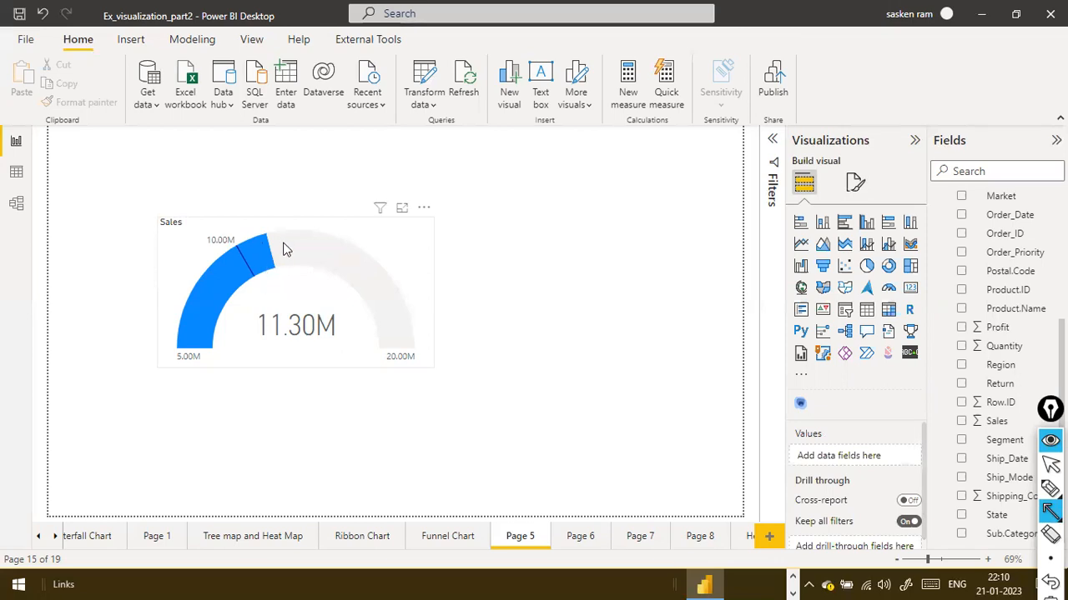
- Shrink the Sales gauge from its lower-right corner, reducing both its width and height
mouse_move(250, 249)
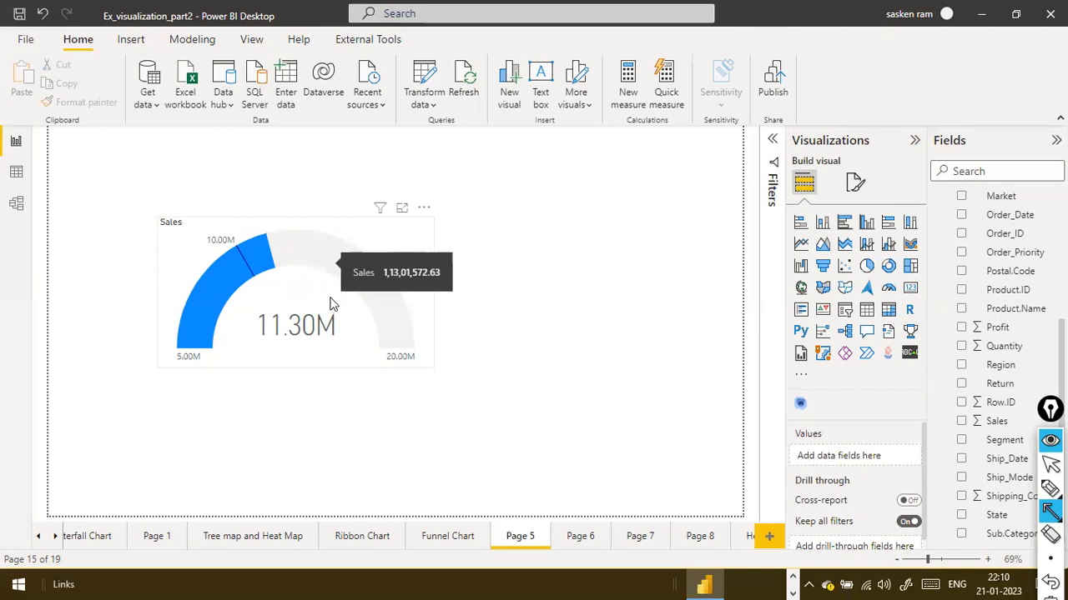
click(424, 364)
drag(432, 367, 377, 327)
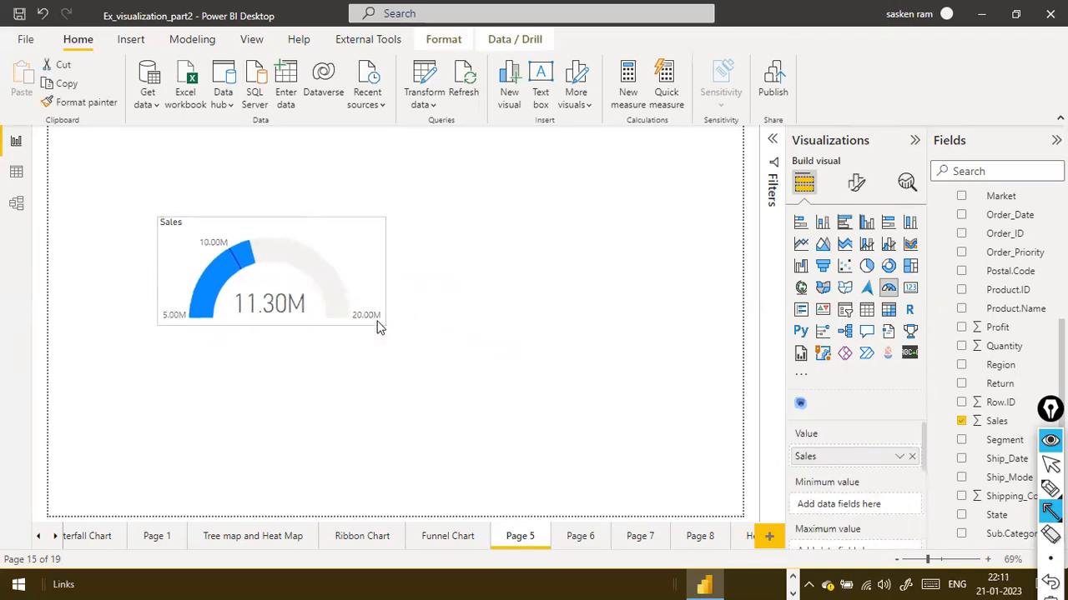
- Reposition the Sales gauge near the page's upper left, then set its target color to red and fill color to green
drag(370, 272, 349, 235)
click(856, 182)
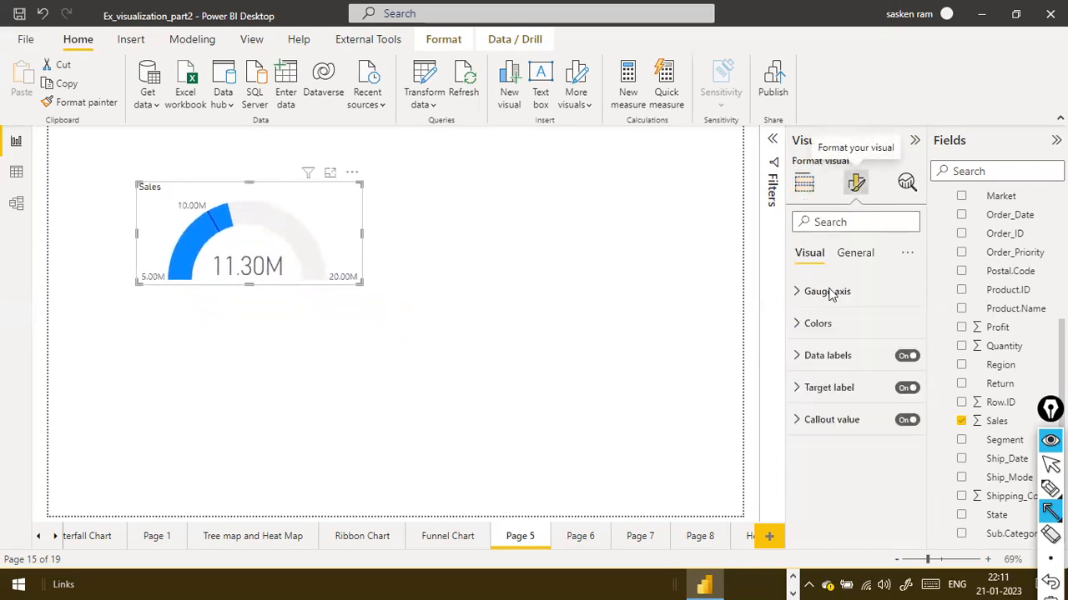
click(799, 323)
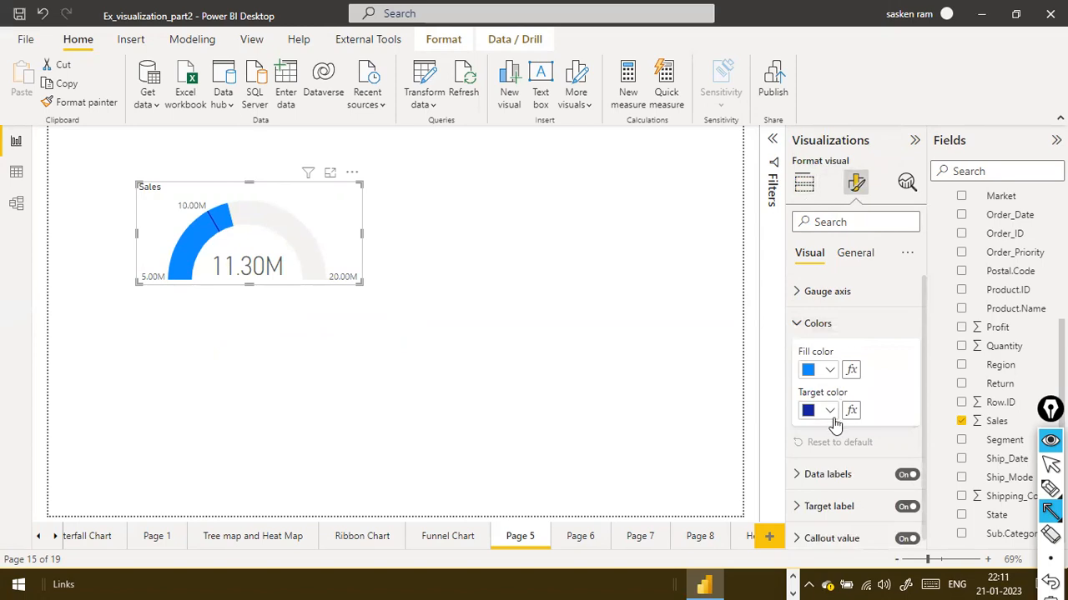
scroll(835, 425, down, 1)
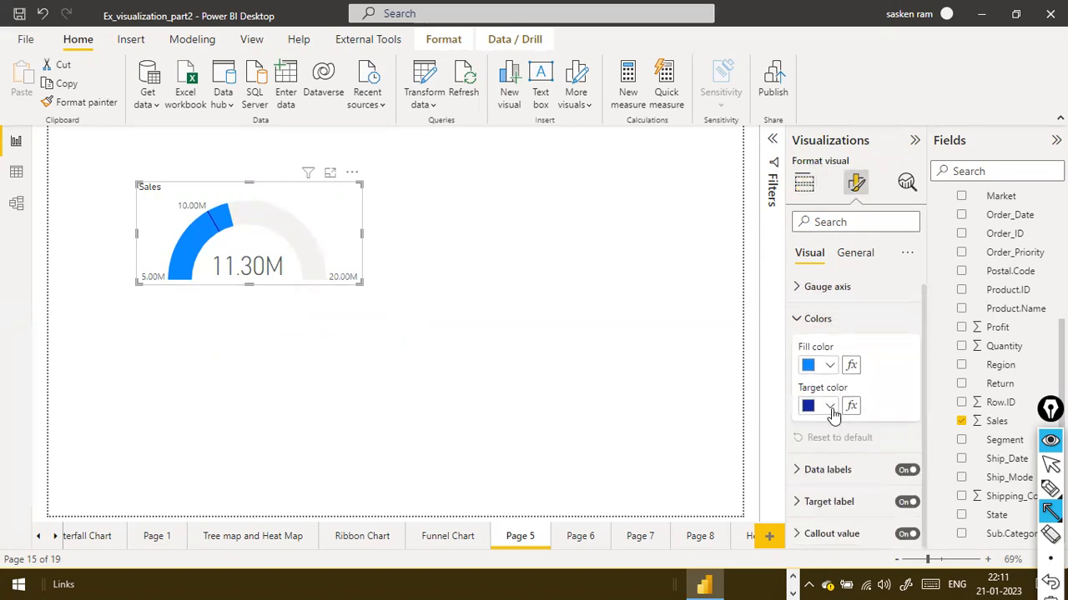
click(829, 409)
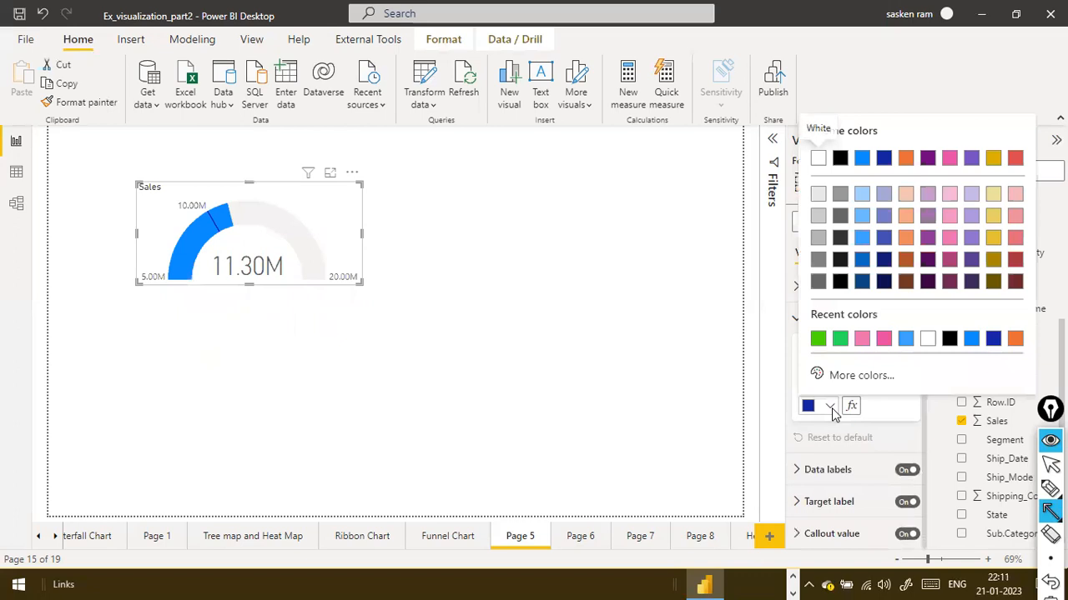
click(1016, 161)
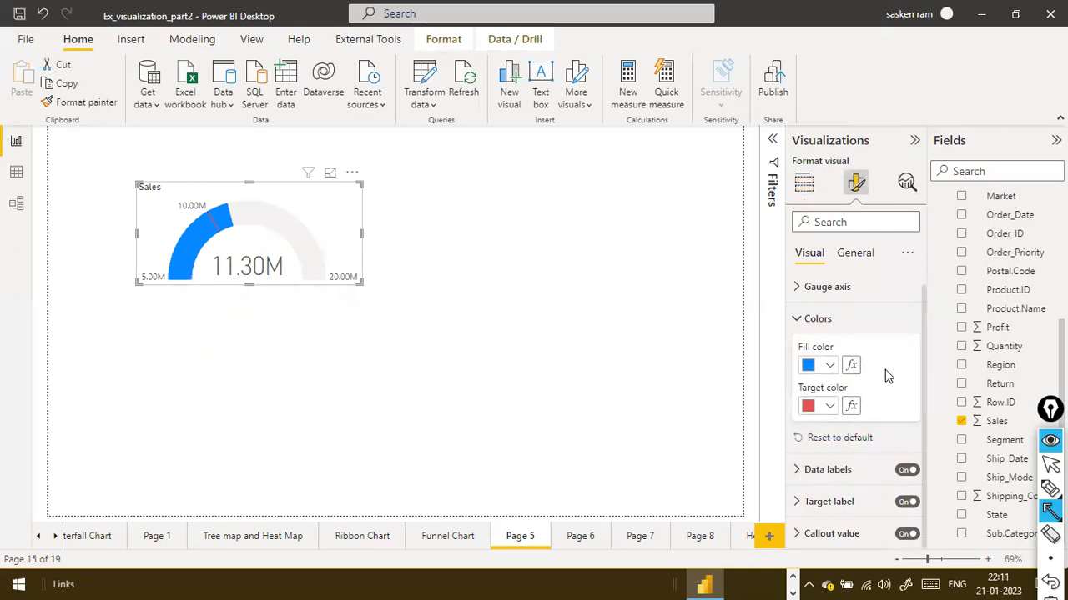
click(830, 367)
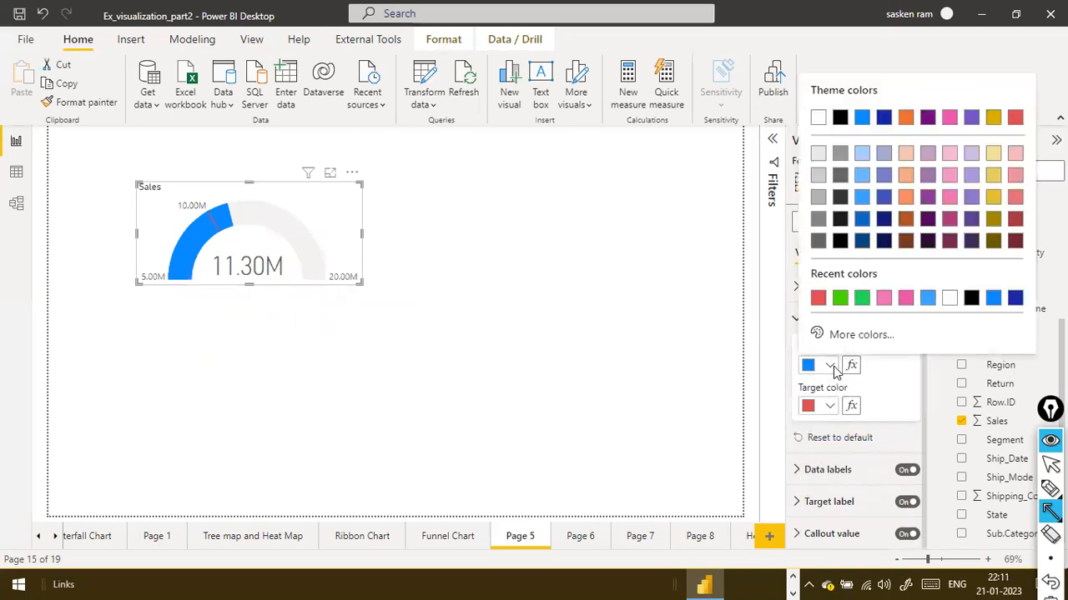
click(861, 297)
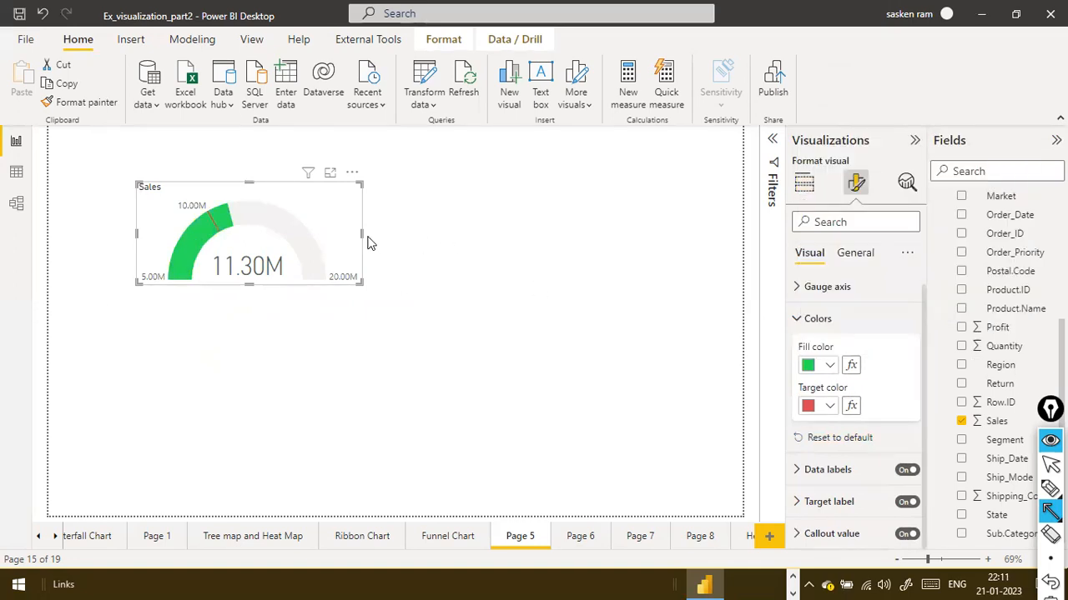
- Move the Sales gauge toward the middle of the page and make it taller, keeping it wider than it is high
drag(359, 234, 453, 298)
drag(379, 332, 378, 409)
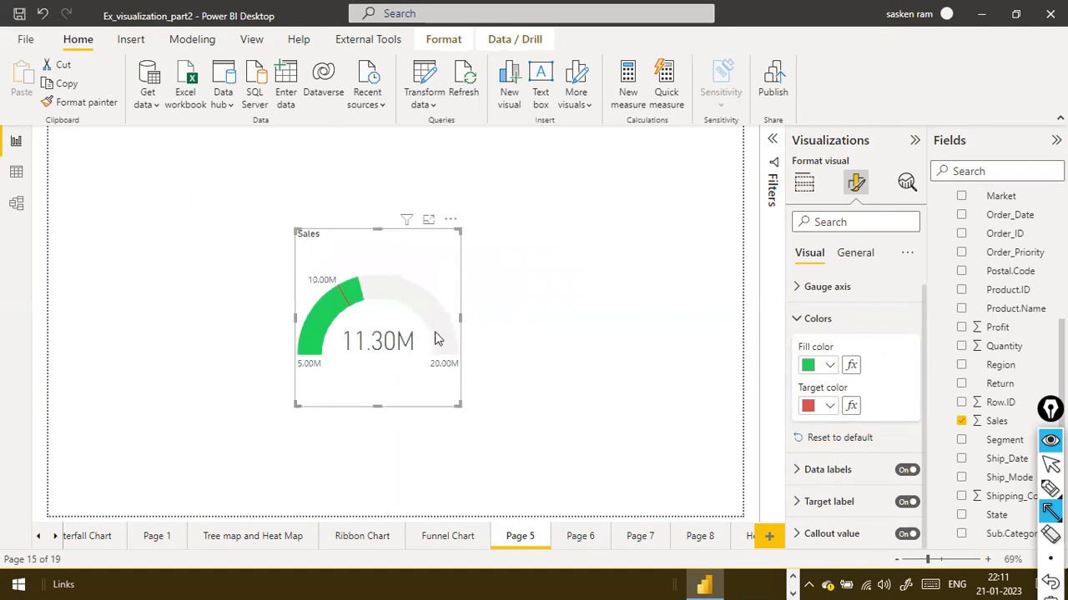
drag(459, 320, 520, 322)
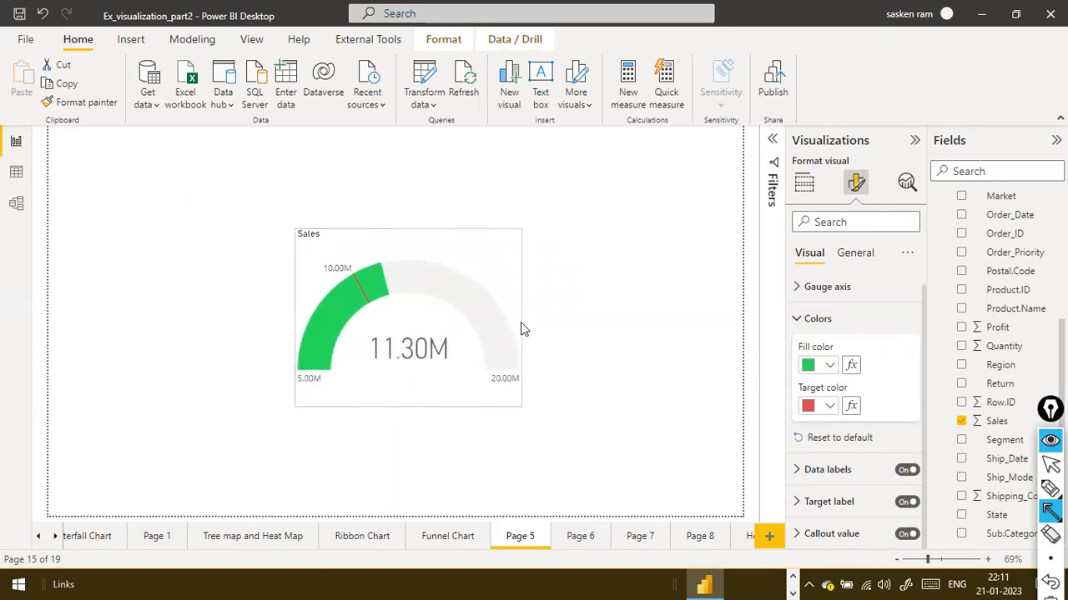
click(612, 342)
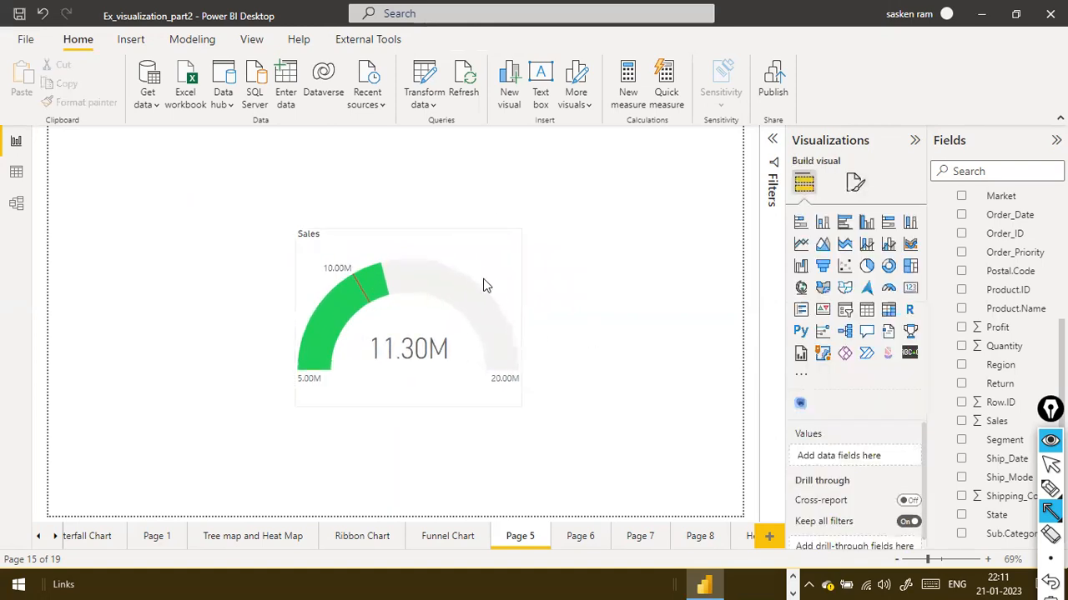
- Move the Sales gauge to the left part of the page, leaving space beside it, and deselect it
click(518, 264)
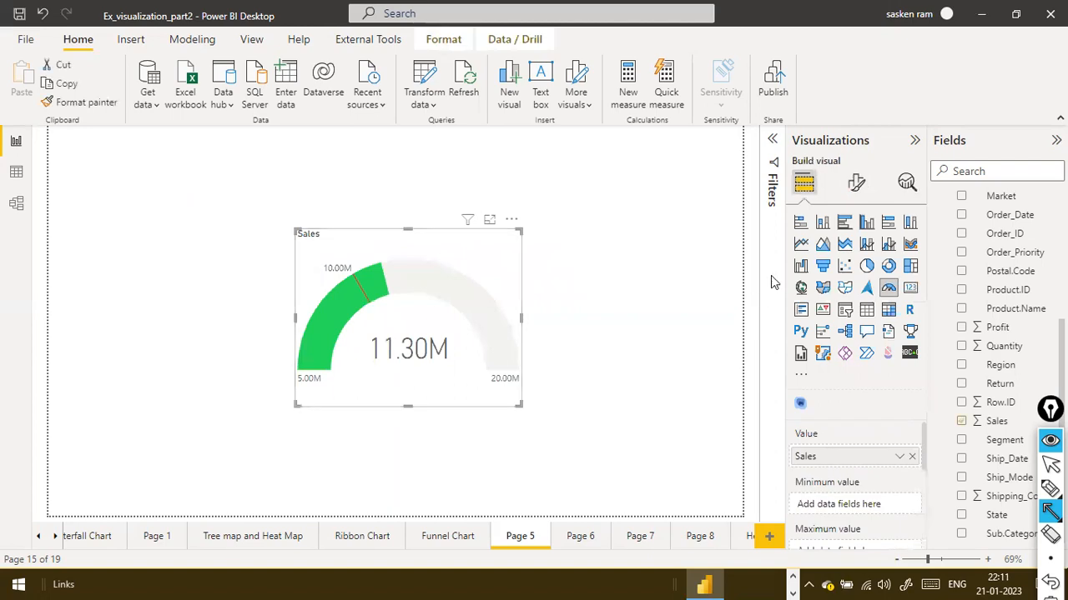
click(855, 185)
click(805, 185)
mouse_move(493, 320)
drag(503, 278, 457, 258)
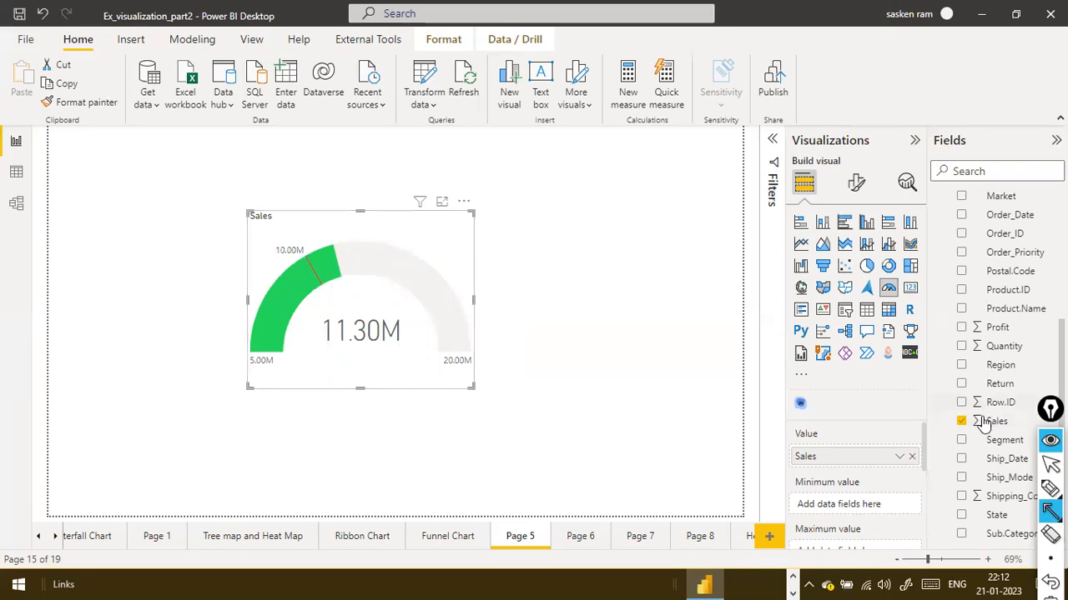
mouse_move(365, 327)
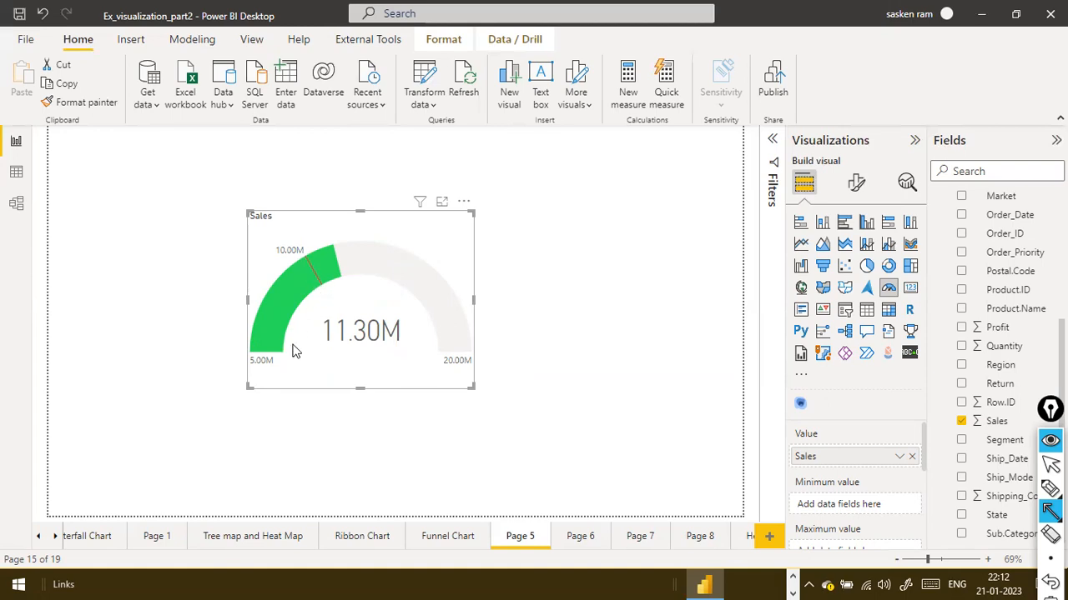
mouse_move(341, 281)
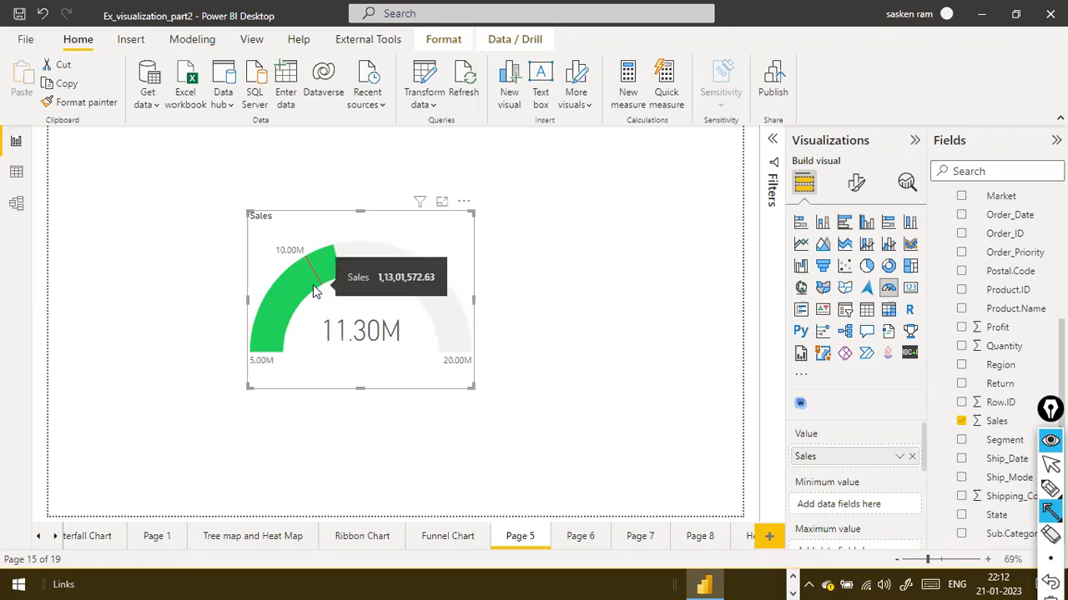
drag(366, 262, 340, 263)
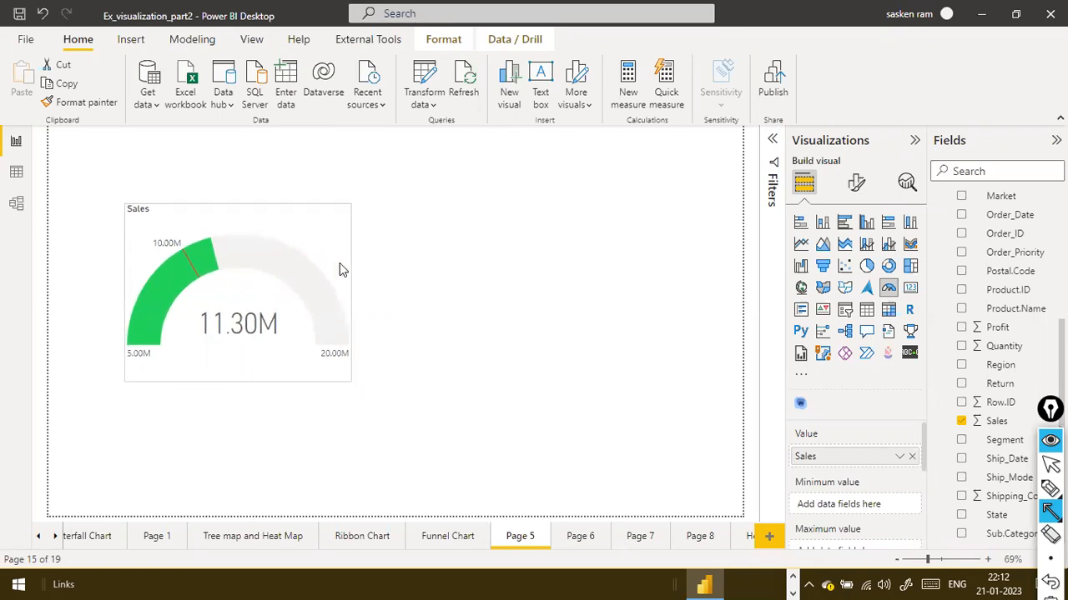
click(454, 338)
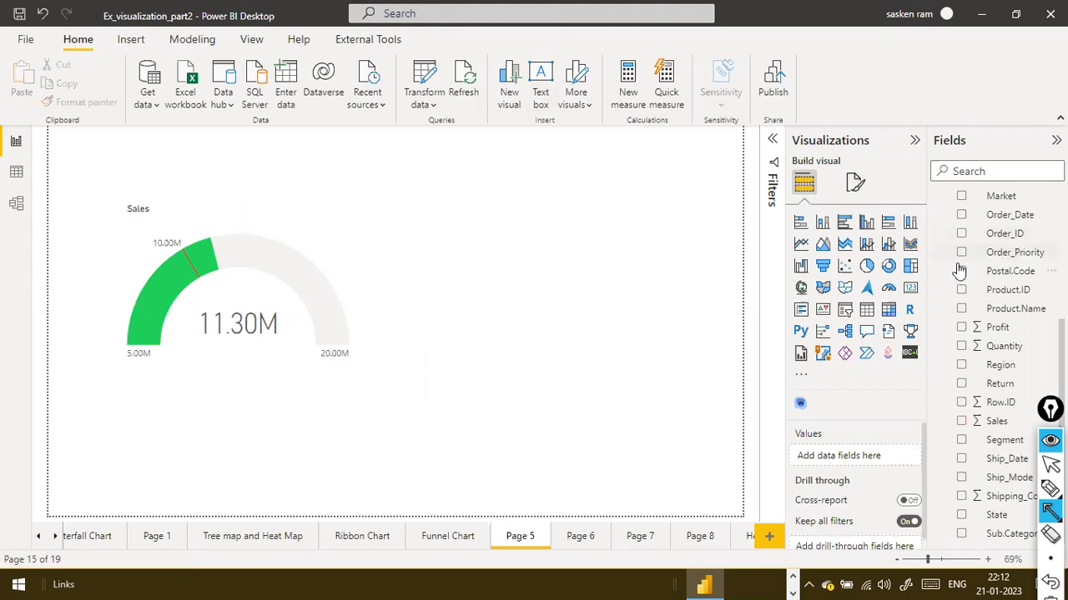
- Add a card showing Sales near the page's upper edge beside the gauge, and shrink it to fit its value
click(911, 292)
drag(326, 440, 546, 206)
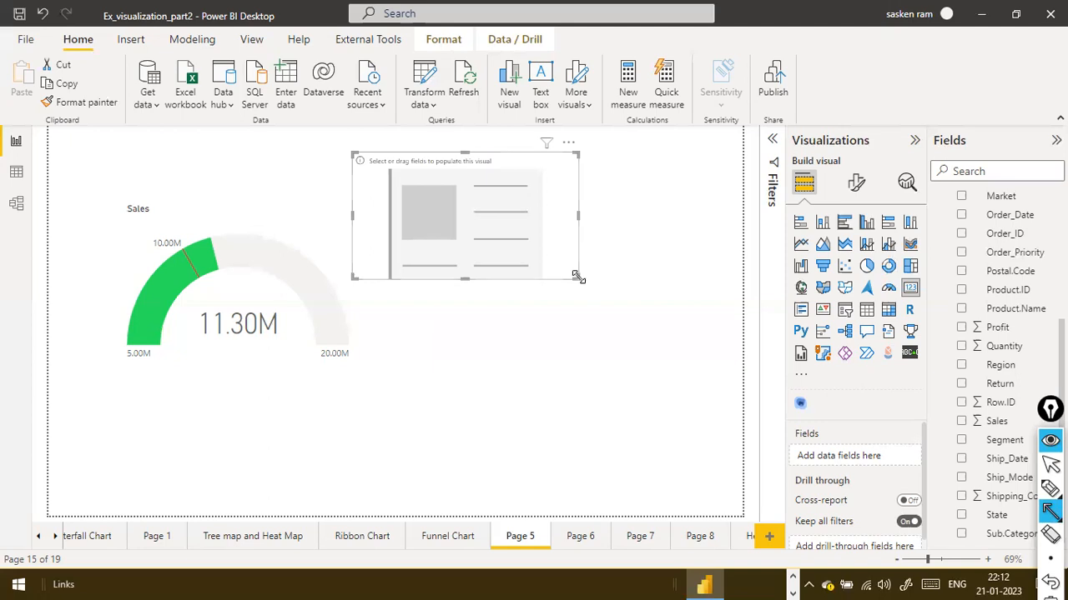
drag(578, 278, 524, 249)
drag(981, 425, 412, 195)
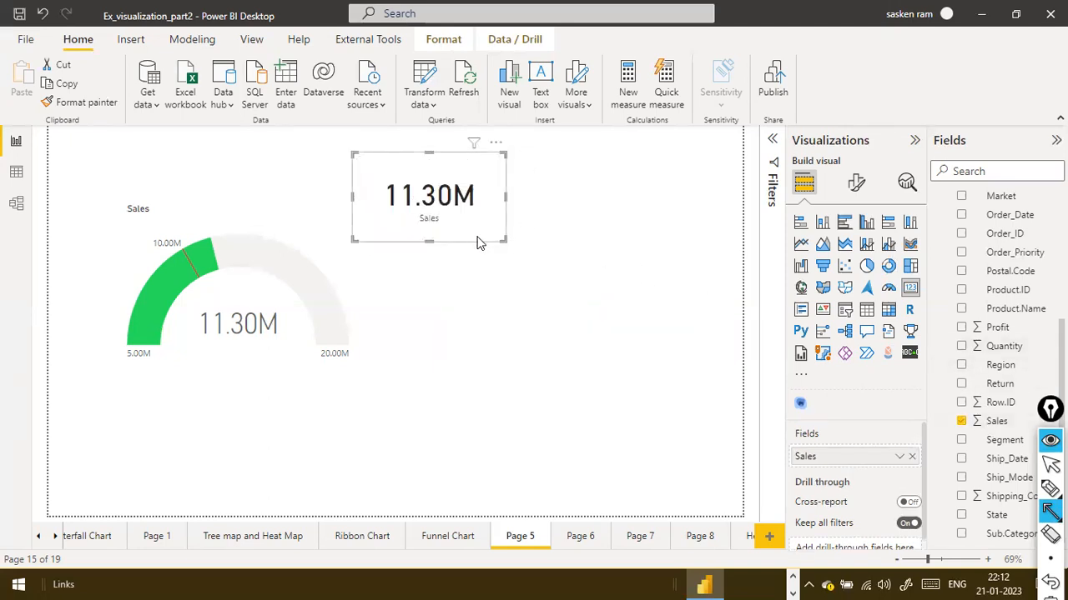
drag(503, 242, 470, 211)
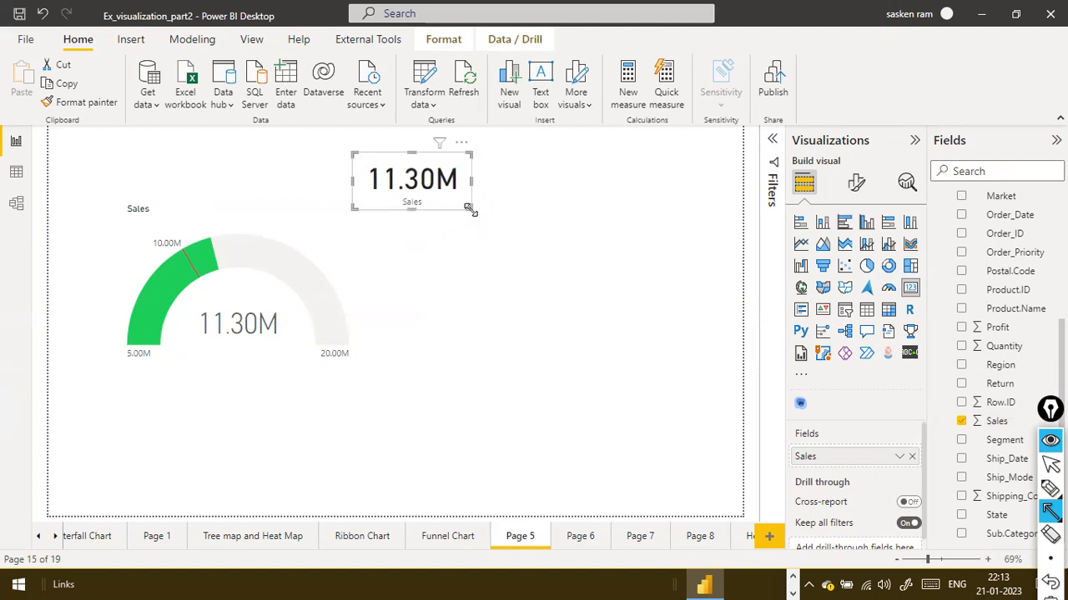
- Duplicate the Sales card and place the copy directly to the right of the original
key(ctrl+c)
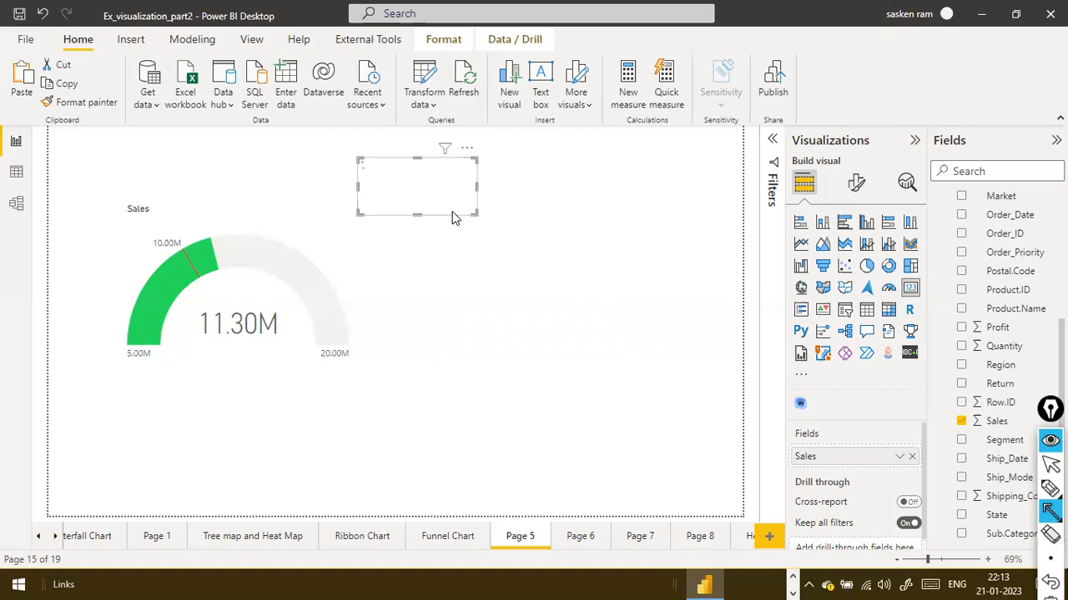
key(ctrl+v)
drag(579, 206, 560, 210)
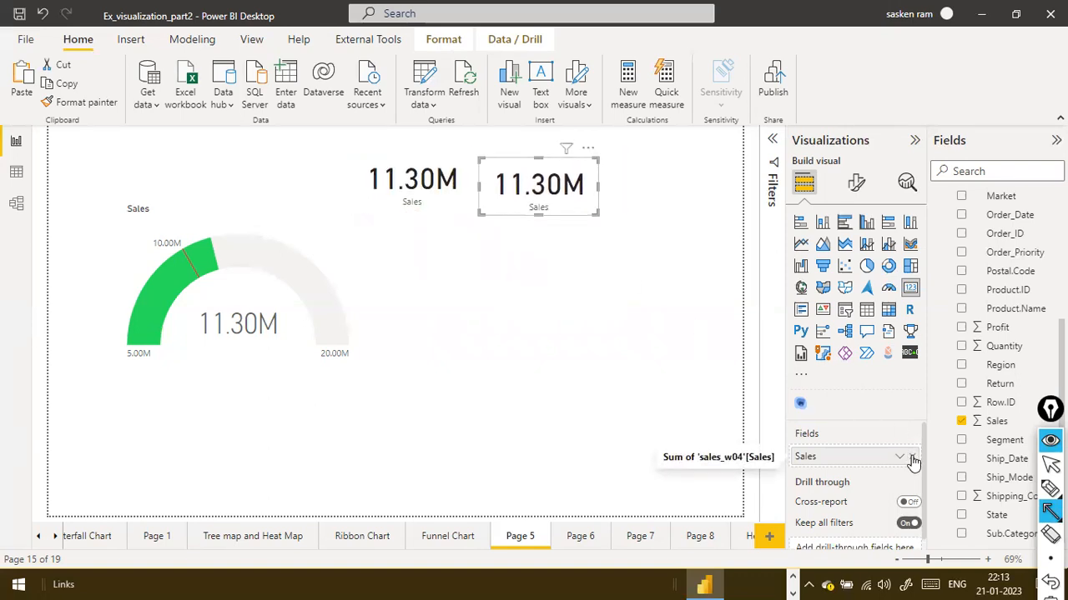
- Search the fields for "qua" and replace Sales with Quantity in the copied card
click(968, 173)
text(qty)
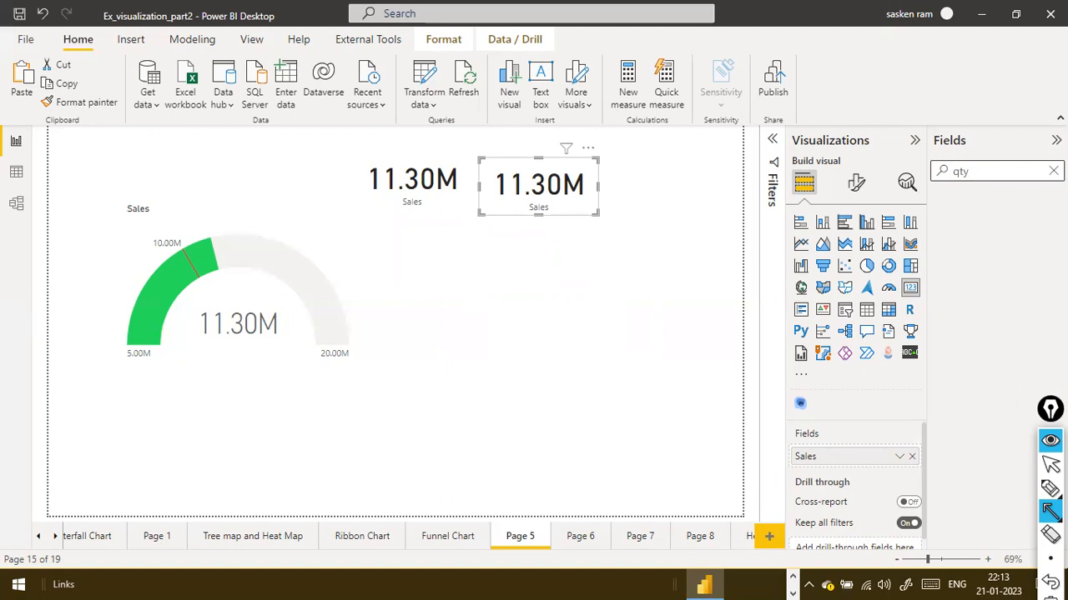
key(BackSpace)
key(BackSpace)
text(unit)
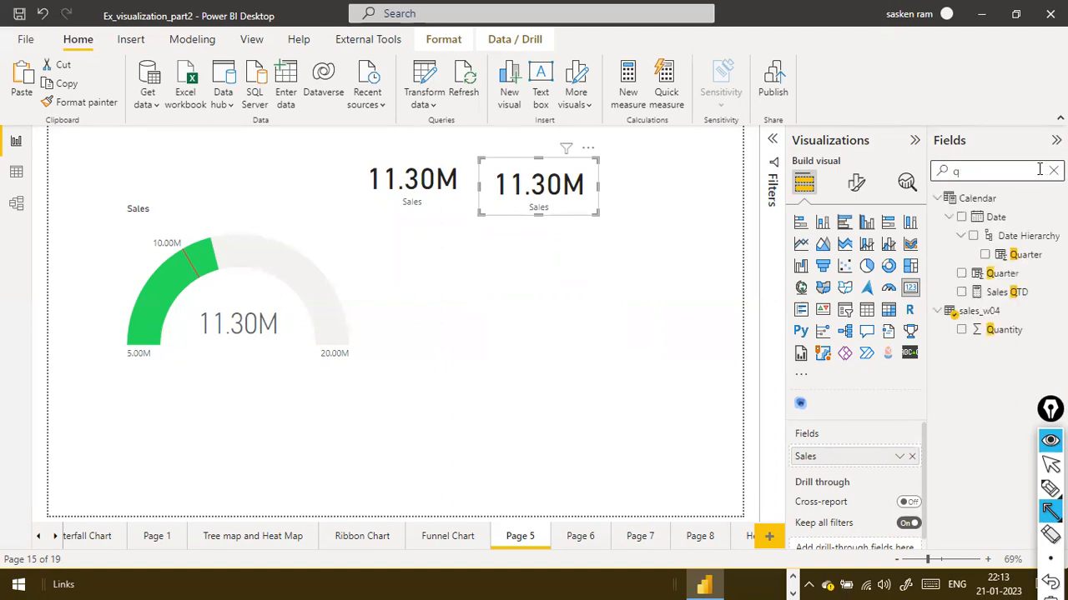
key(BackSpace)
key(BackSpace)
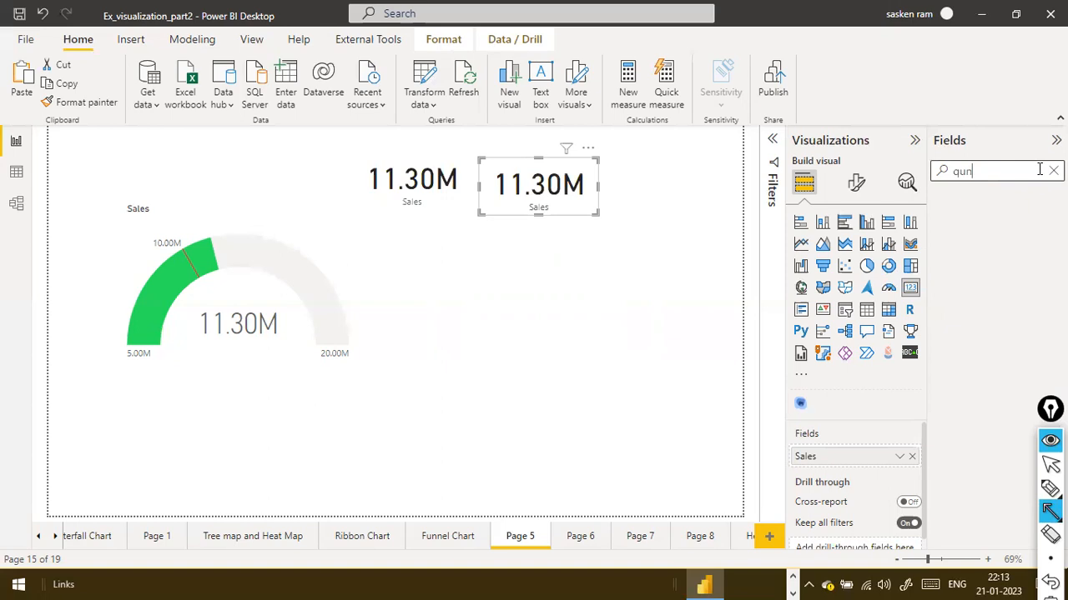
key(BackSpace)
text(a)
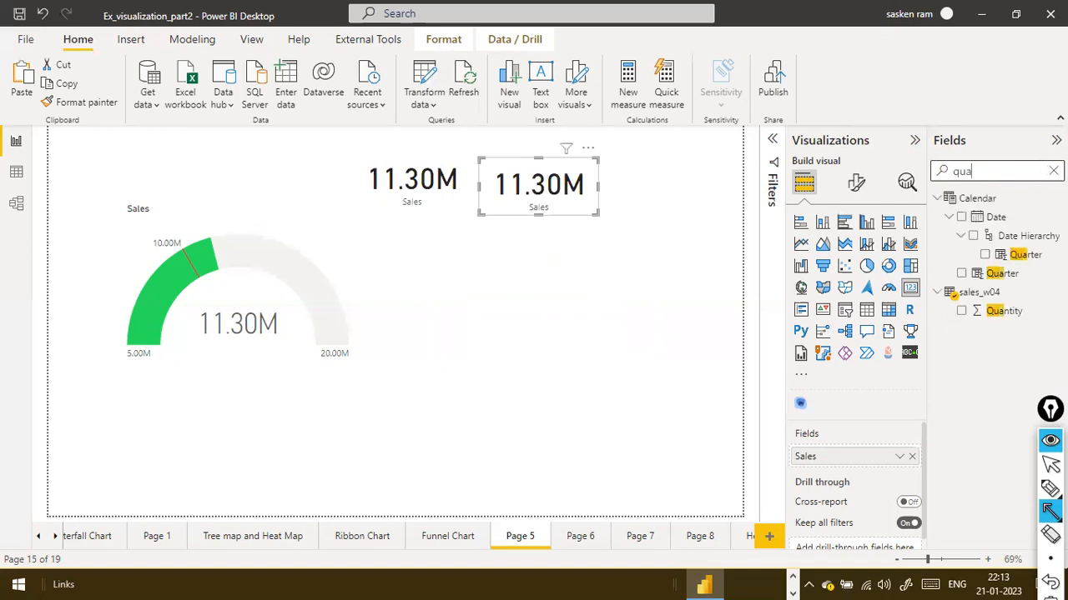
drag(1005, 312, 862, 465)
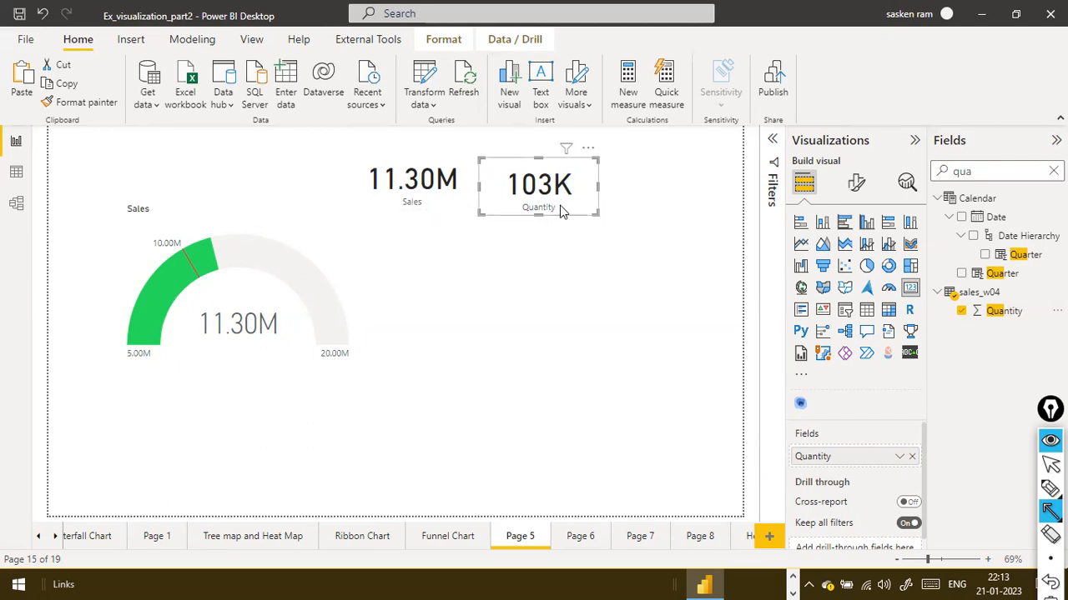
- Place a copy of the Quantity card to its right and replace the copy's field with Profit
drag(561, 211, 678, 210)
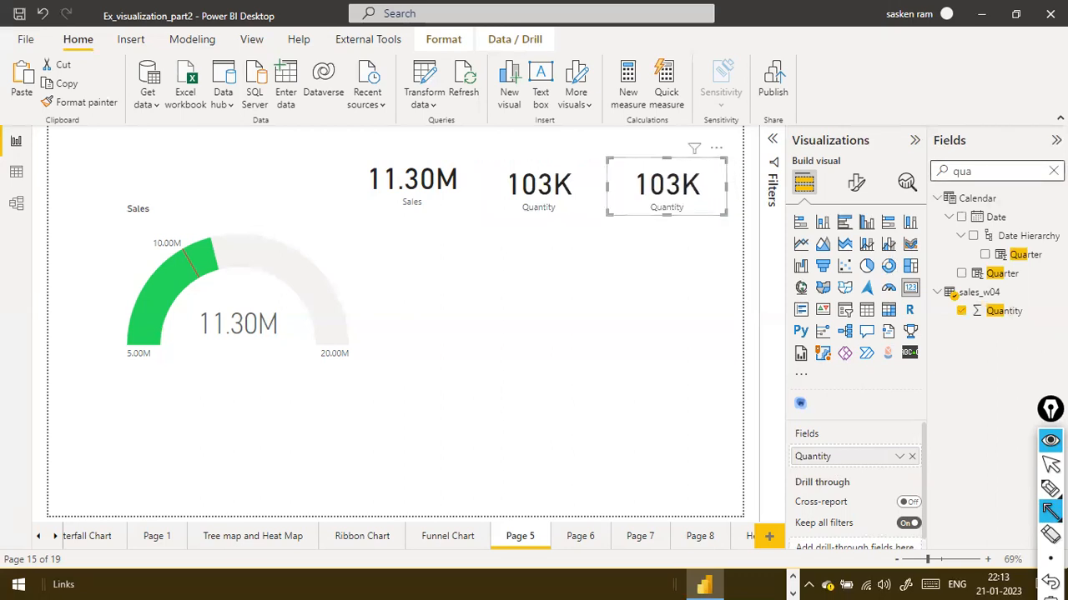
click(1053, 171)
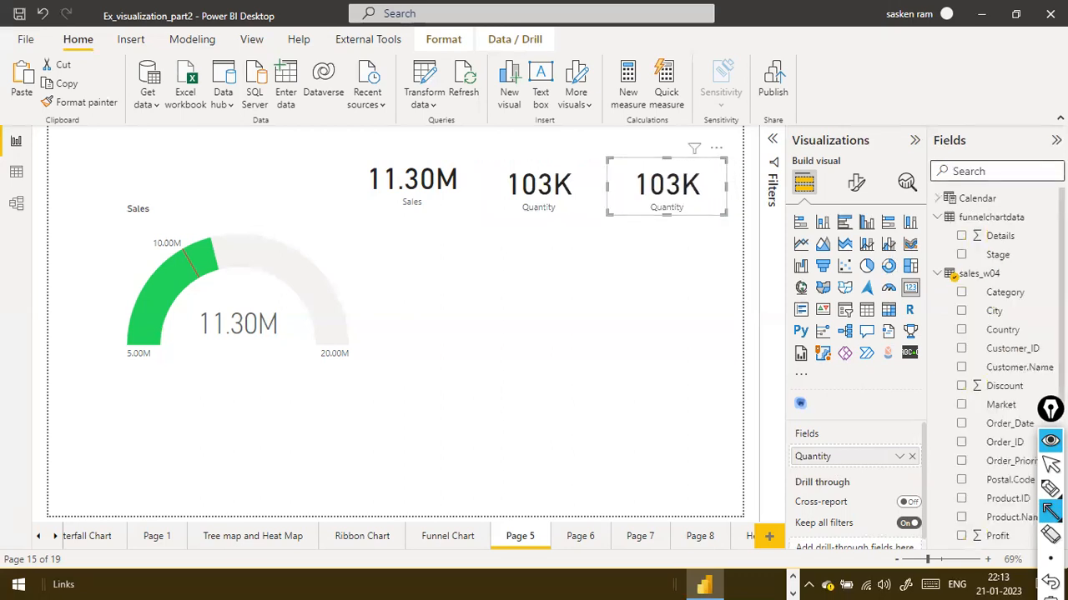
text(profit)
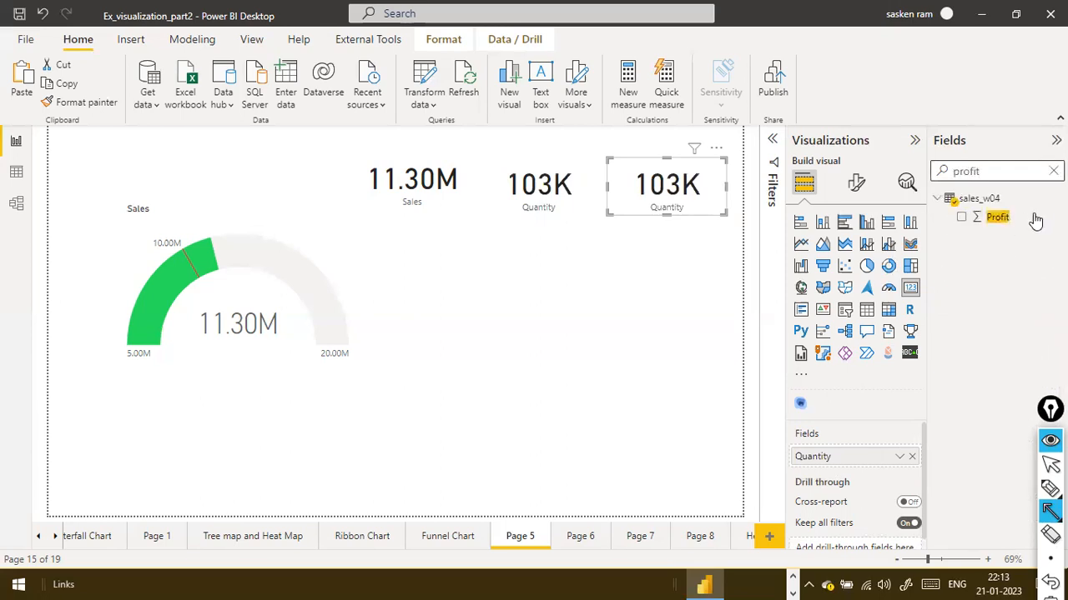
drag(1001, 223, 856, 470)
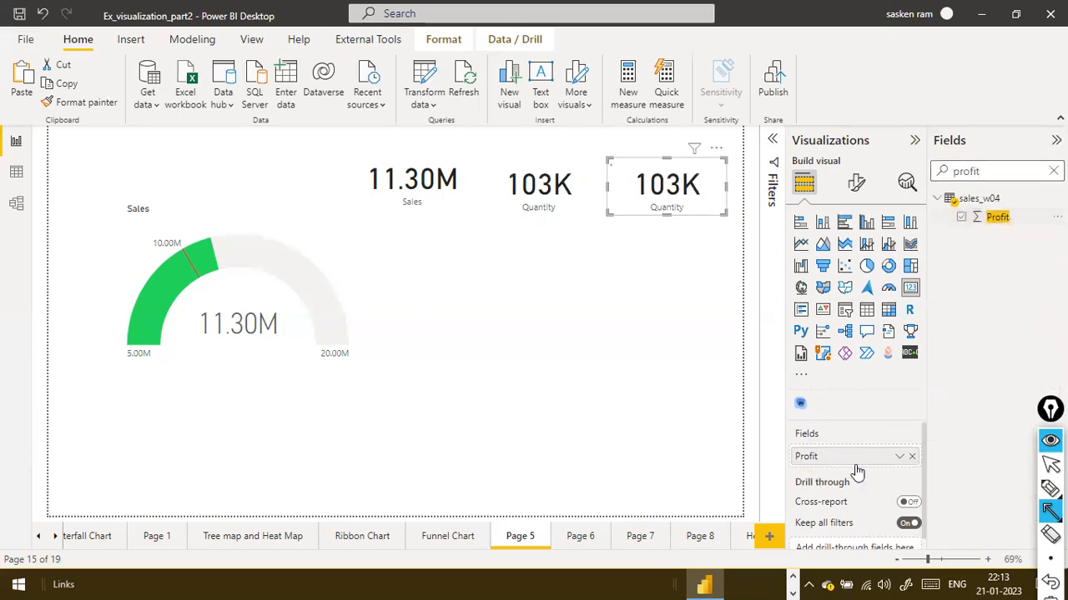
click(650, 277)
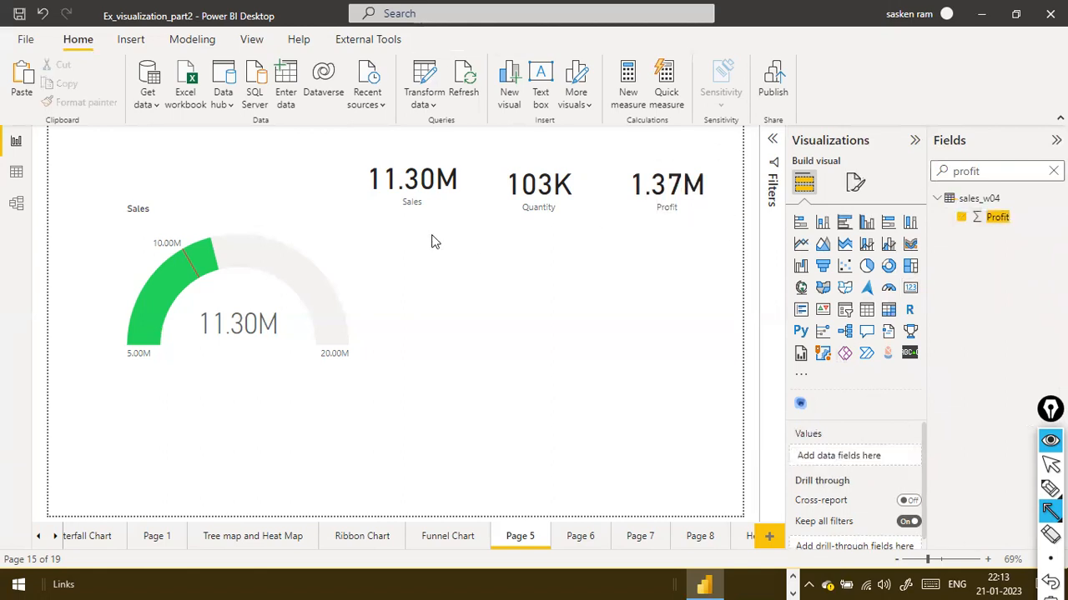
- Align the Quantity and Profit cards edge to edge in one row with the Sales card
click(573, 213)
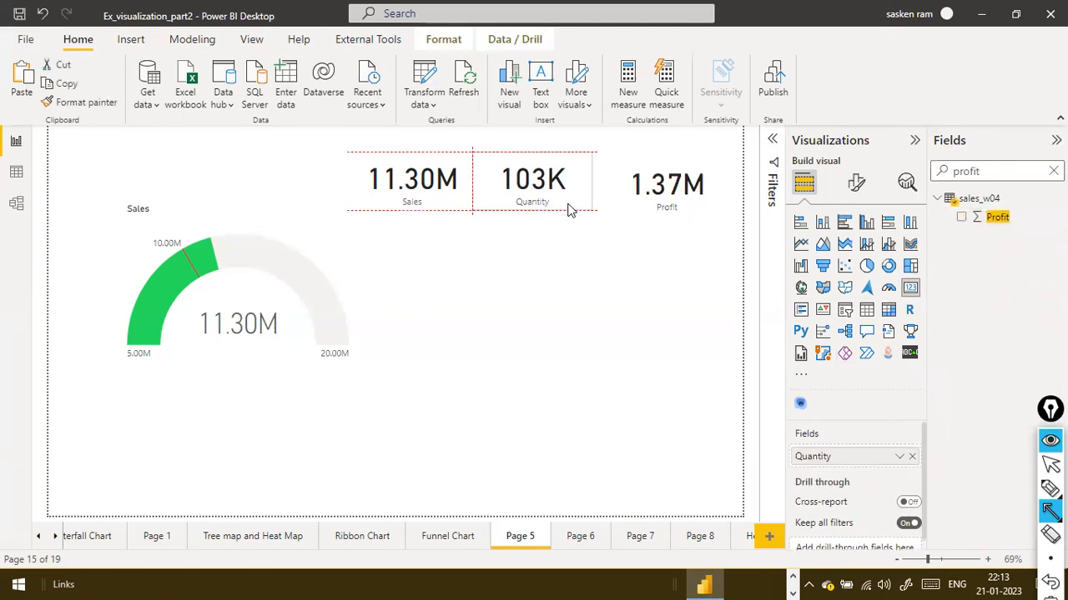
drag(708, 210, 696, 210)
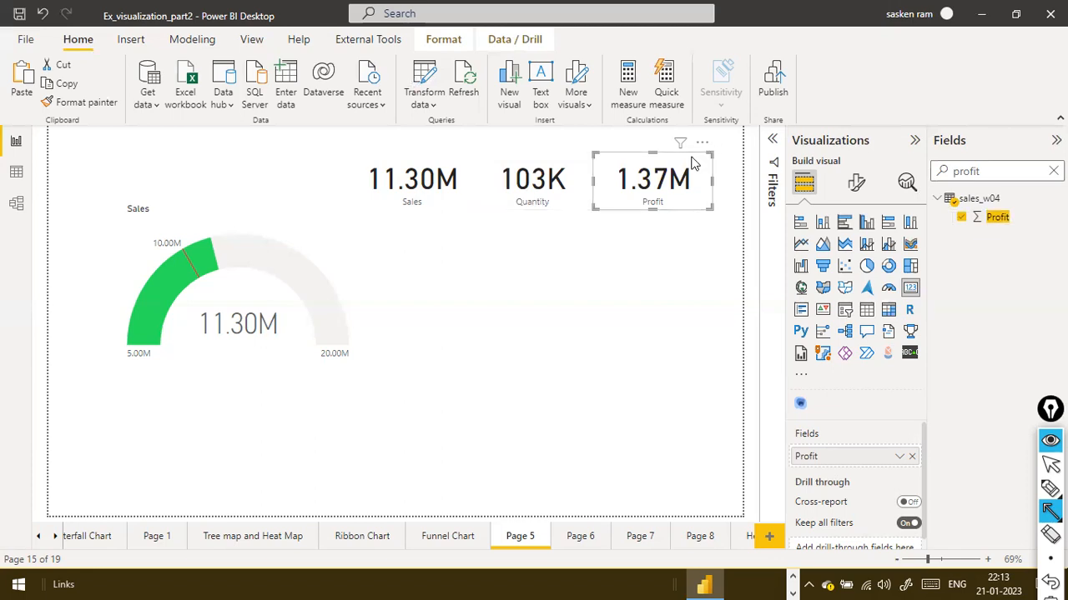
click(665, 304)
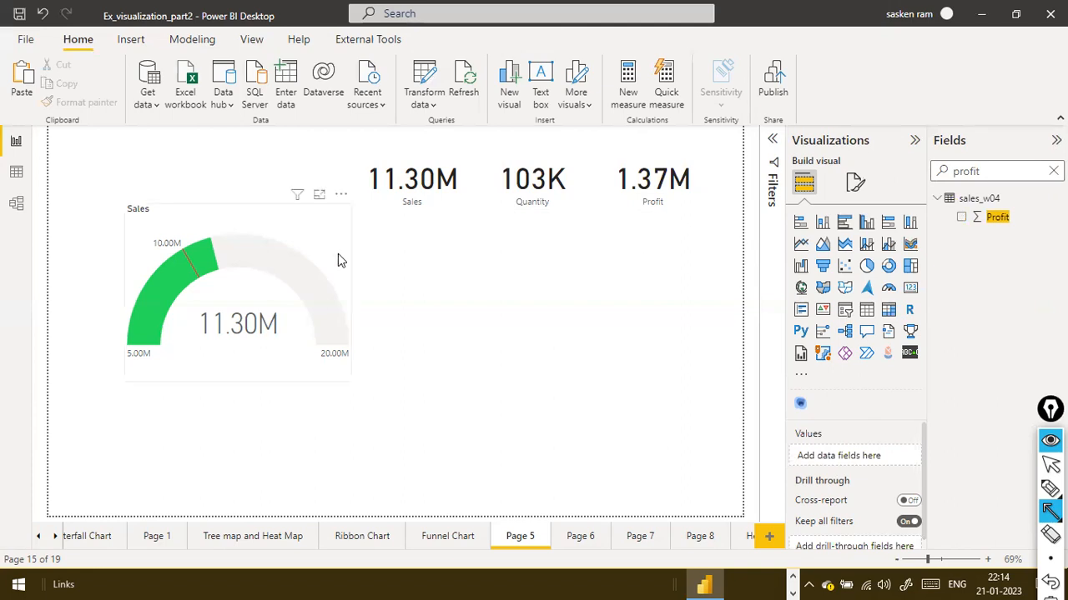
click(441, 204)
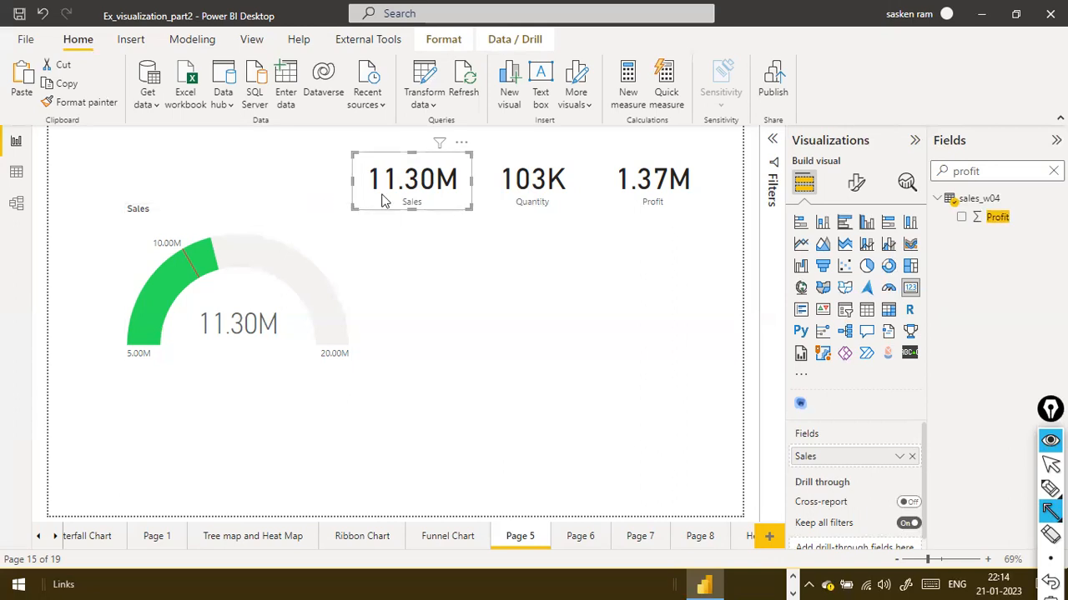
click(510, 247)
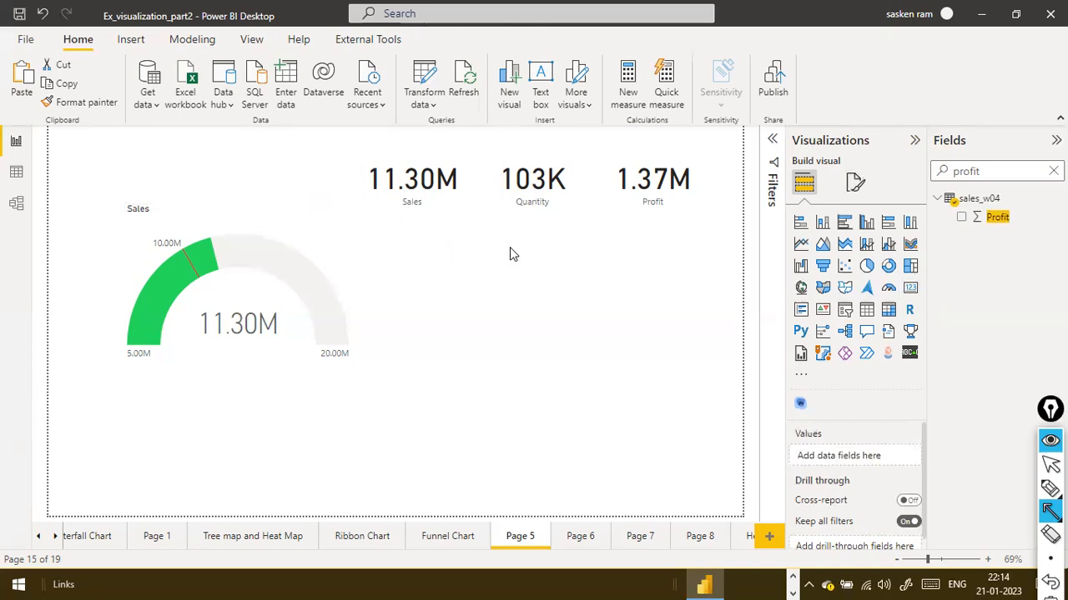
click(445, 198)
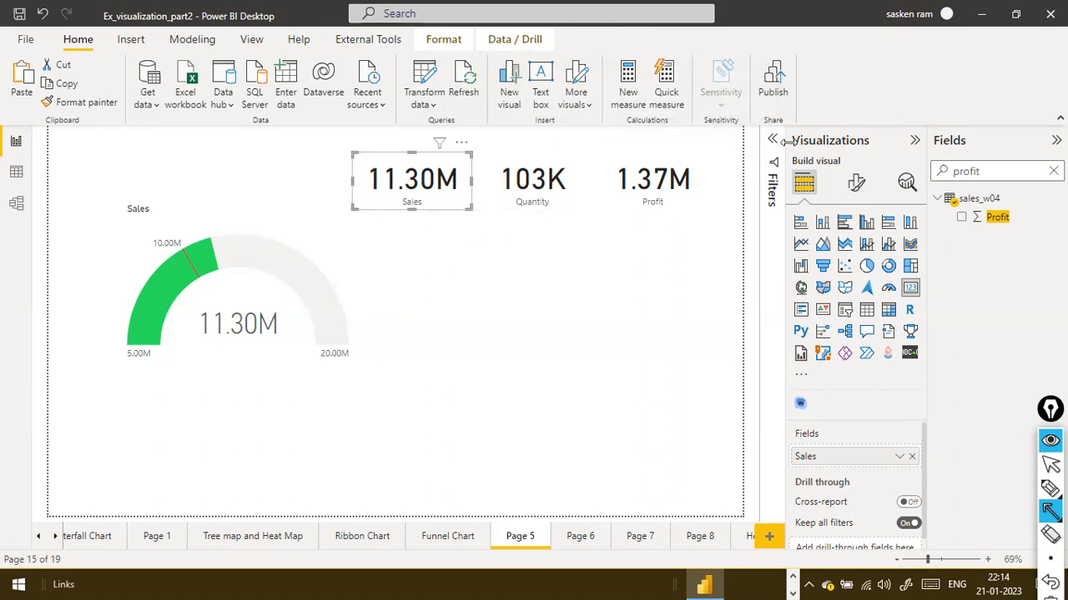
click(543, 265)
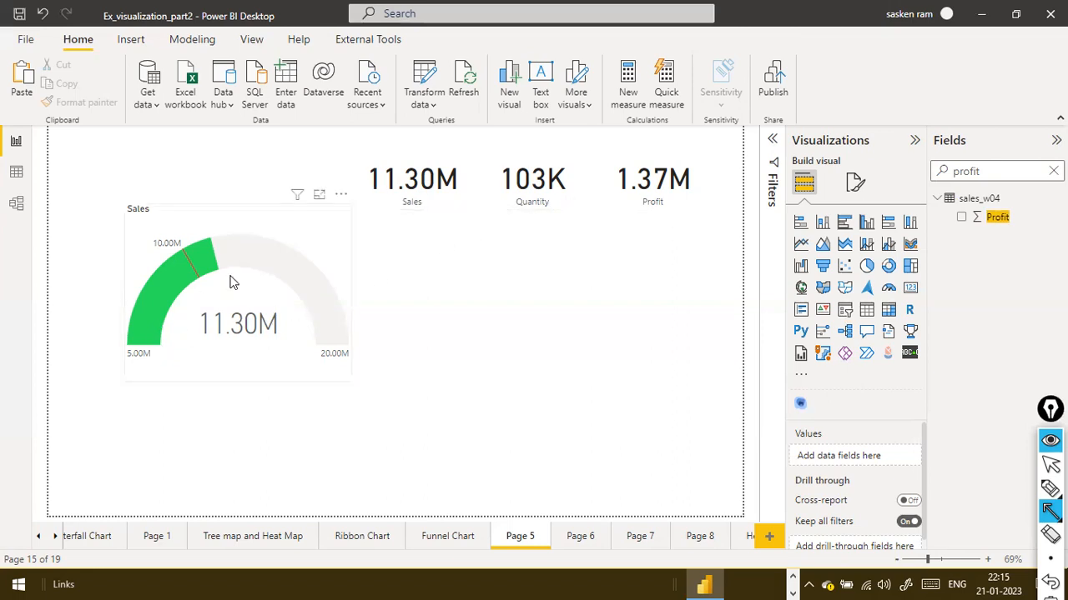
- Reduce the Sales gauge's height from its lower edge and deselect it
click(237, 384)
drag(236, 383, 234, 342)
click(455, 334)
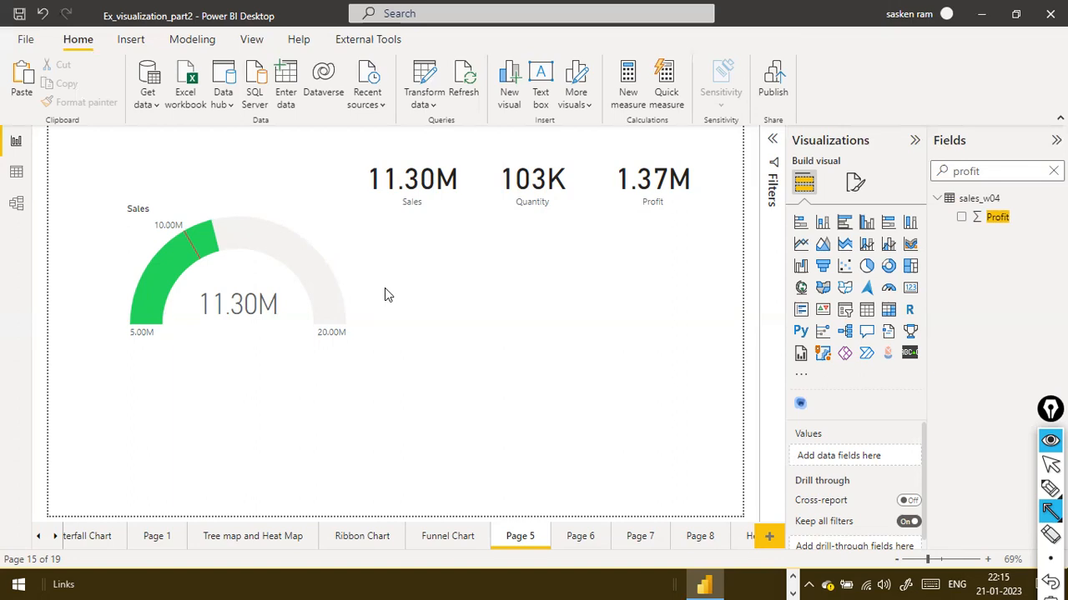
- Bring up the list of open windows to switch away from the report
key(alt+Tab)
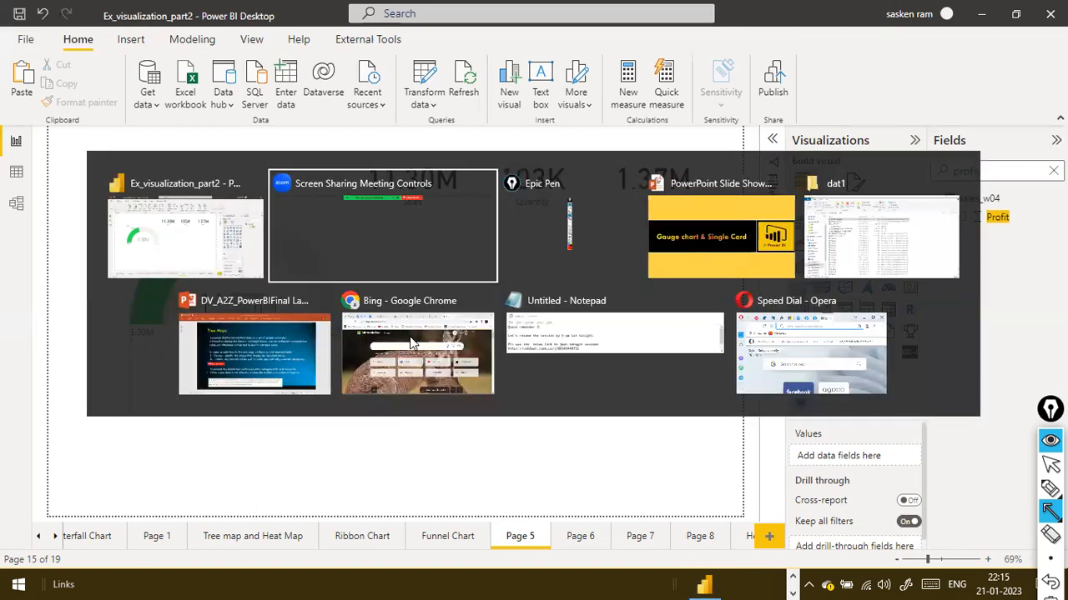